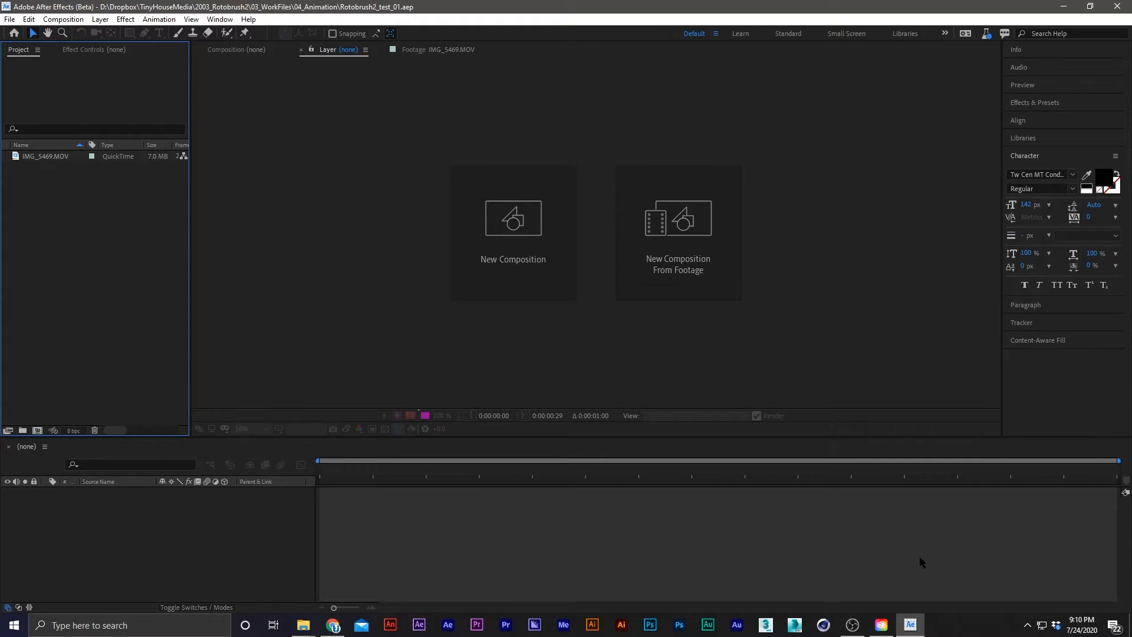
Step: Switch to Creative Cloud Desktop, review the beta apps available, and return to After Effects
{"action": "left_click", "coordinate": [884, 624]}
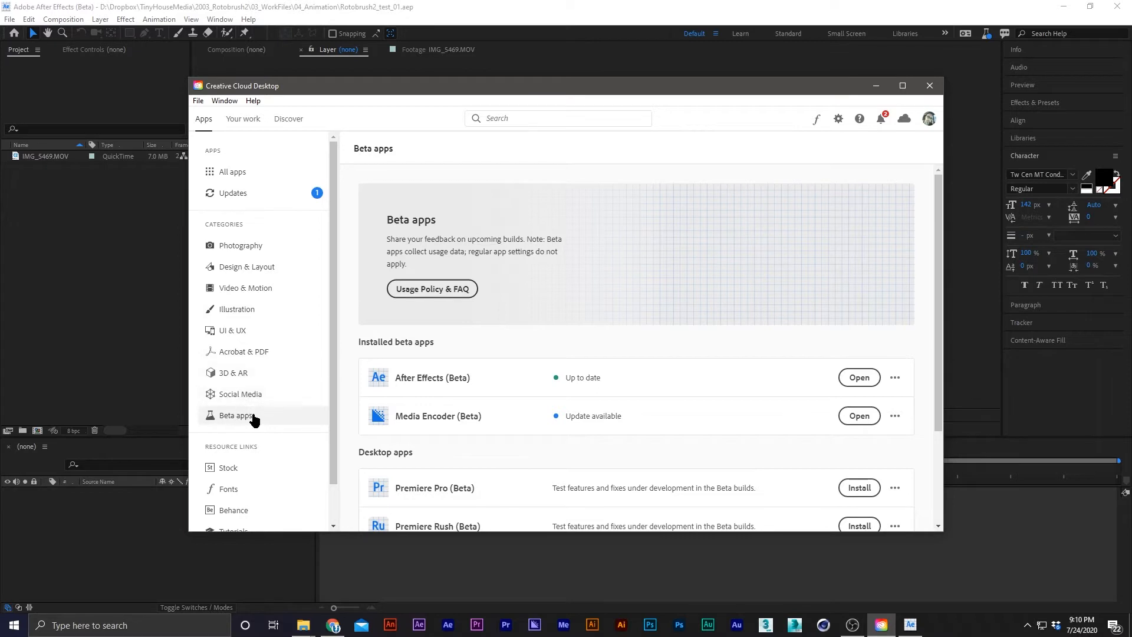
{"action": "left_click", "coordinate": [248, 171]}
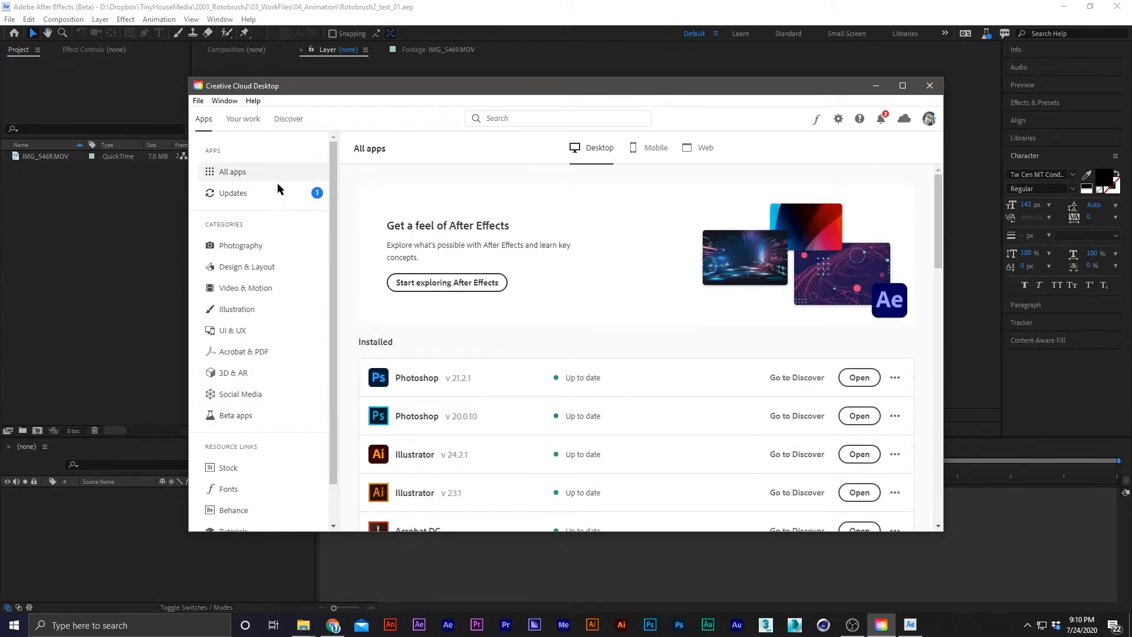
{"action": "left_click", "coordinate": [242, 416]}
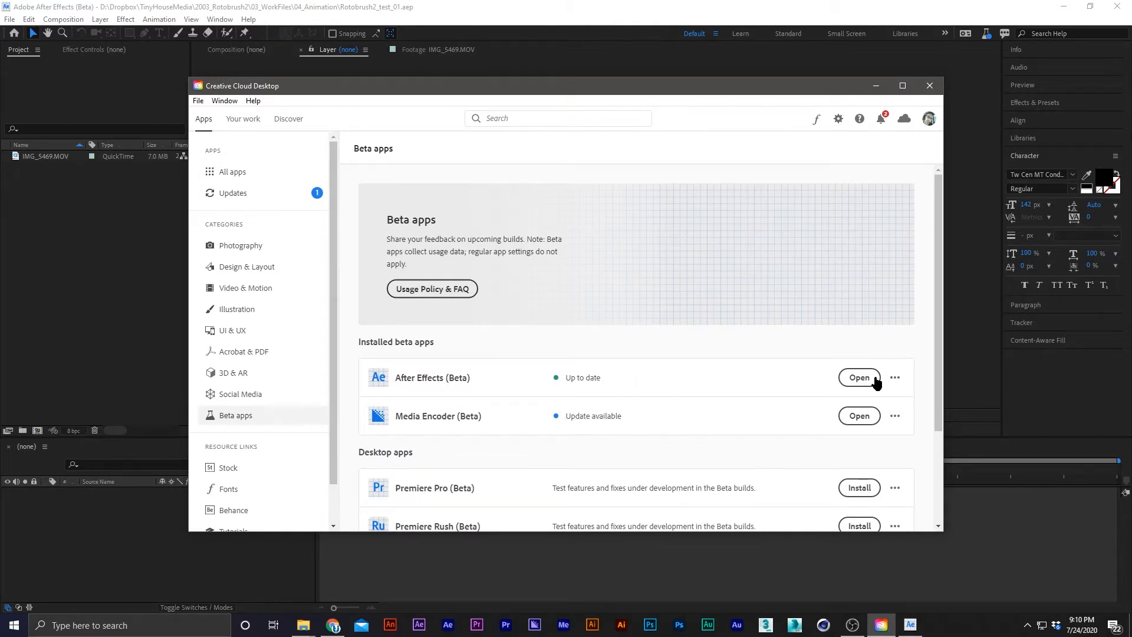
{"action": "scroll", "coordinate": [694, 405], "scroll_direction": "down", "scroll_amount": 3}
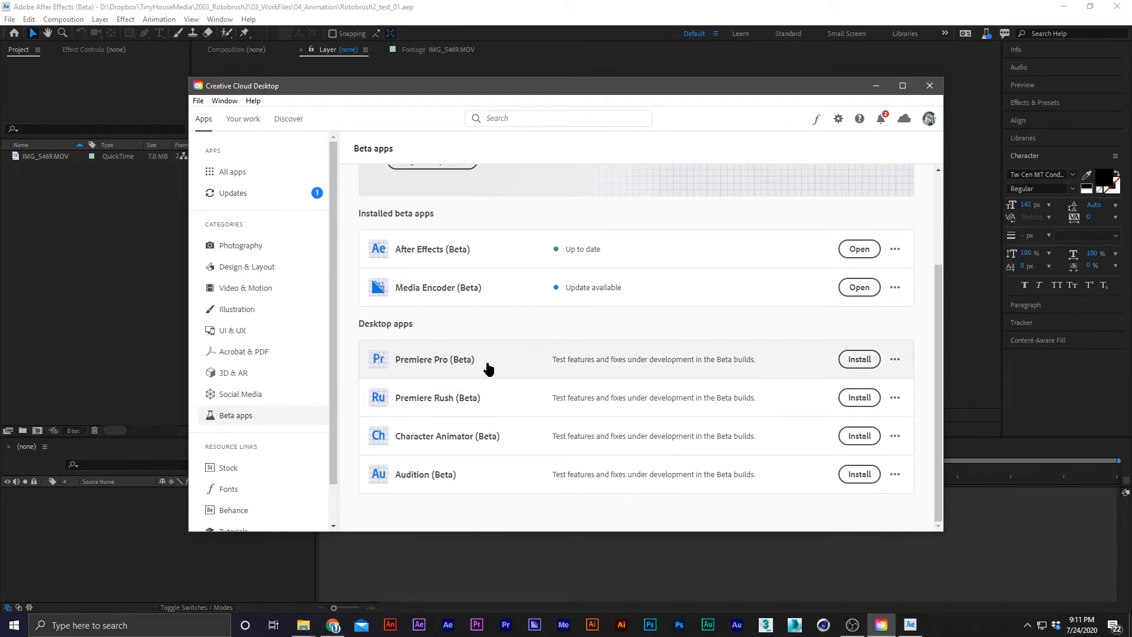
{"action": "scroll", "coordinate": [500, 358], "scroll_direction": "up", "scroll_amount": 2}
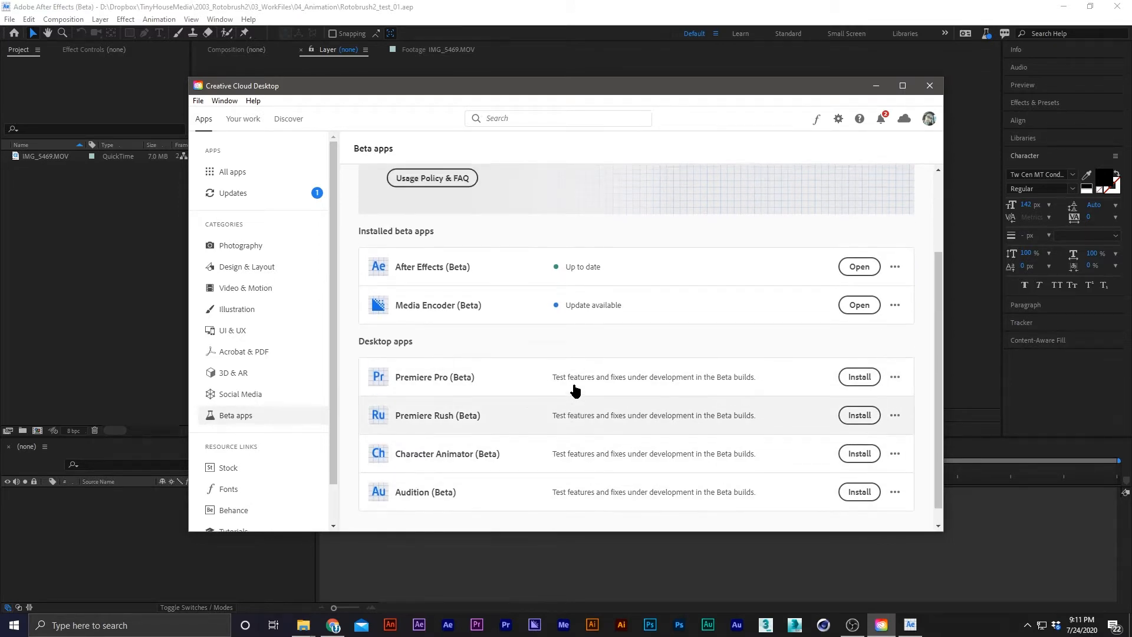
{"action": "left_click", "coordinate": [875, 87]}
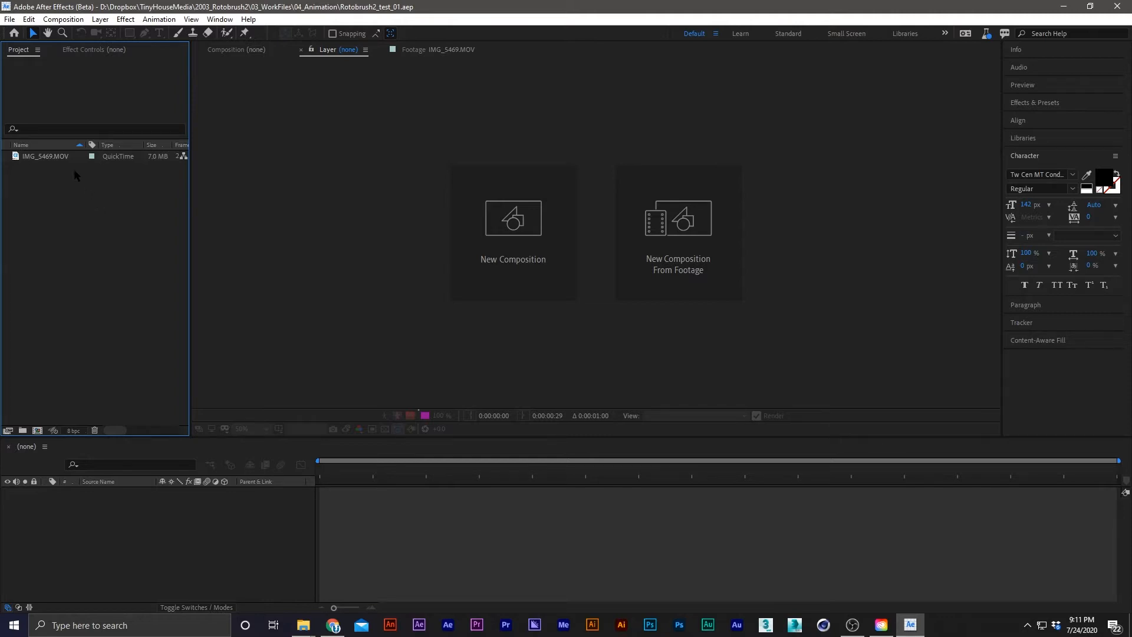
Step: Open the IMG_5469.MOV footage, play it through, and return to its first frame
{"action": "left_click", "coordinate": [49, 158]}
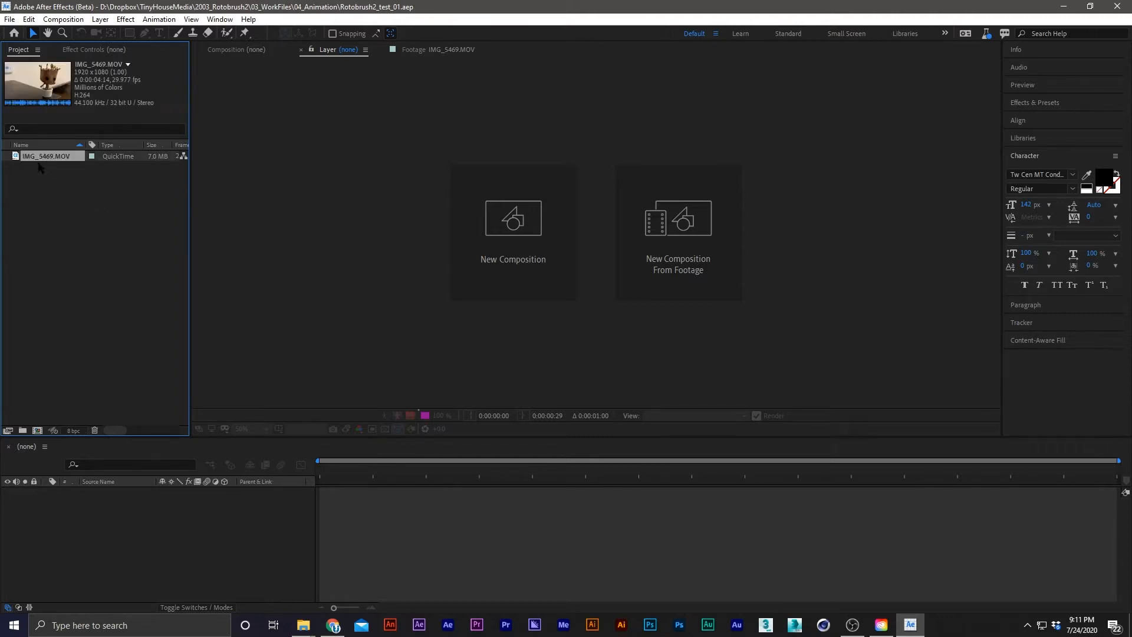
{"action": "double_click", "coordinate": [40, 158]}
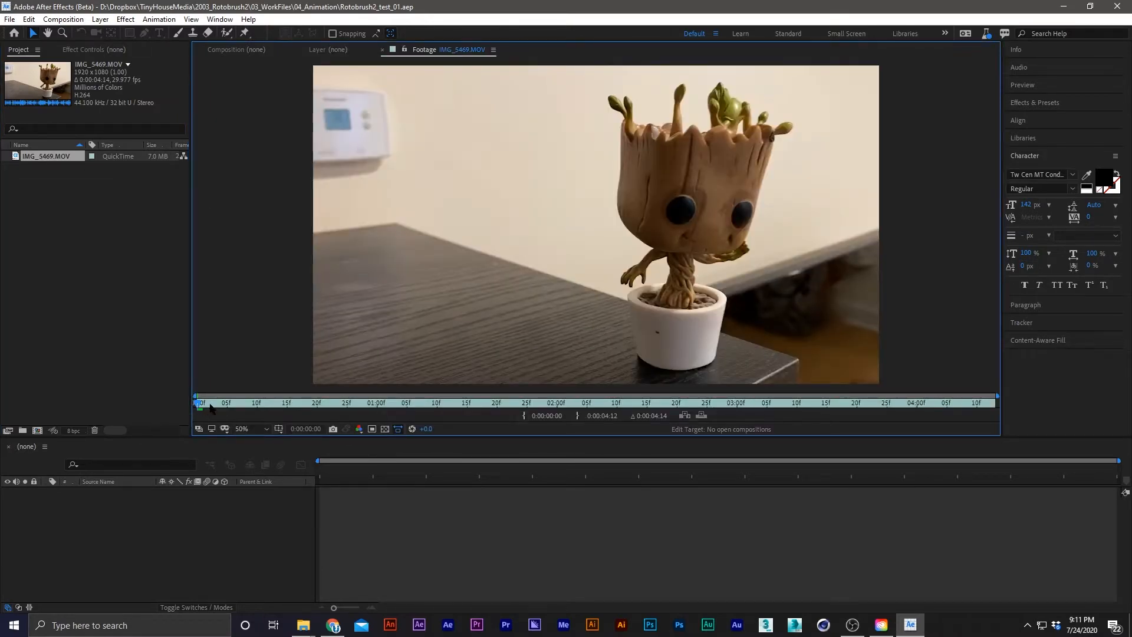
{"action": "key", "text": "space"}
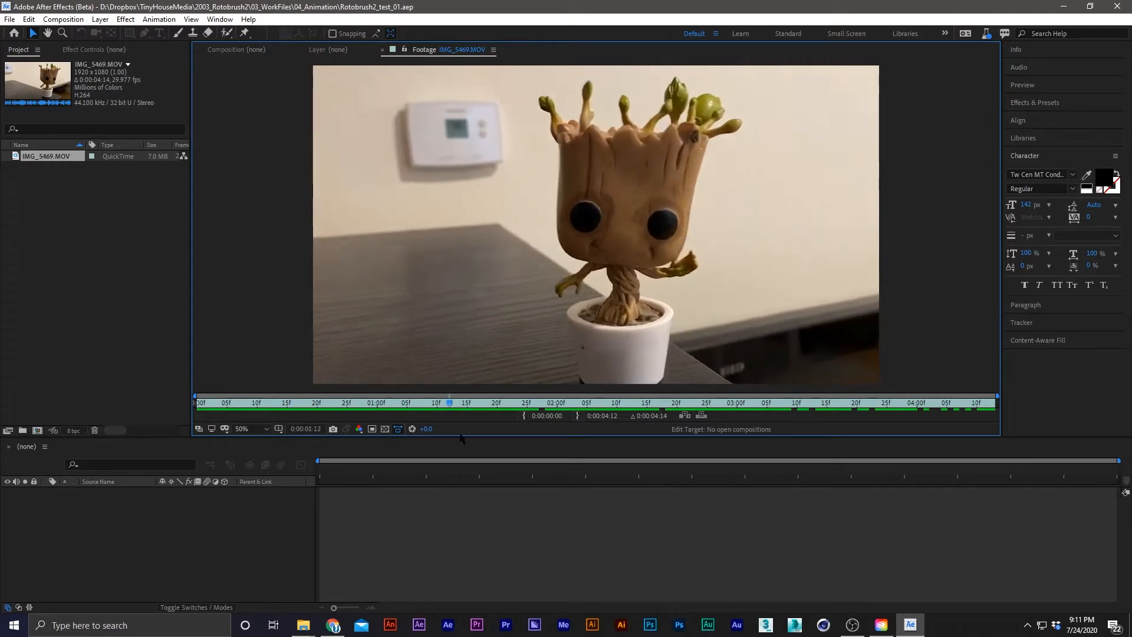
{"action": "key", "text": "space"}
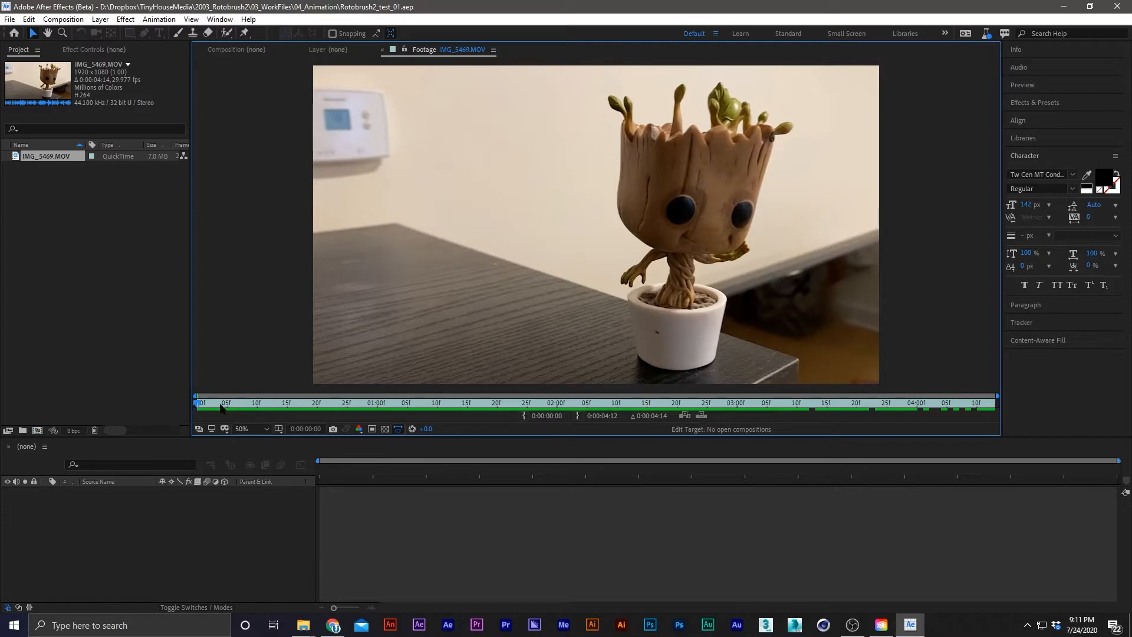
{"action": "left_click_drag", "start_coordinate": [223, 408], "coordinate": [185, 411]}
Step: Create a new composition from the IMG_5469.MOV footage
{"action": "left_click", "coordinate": [30, 174]}
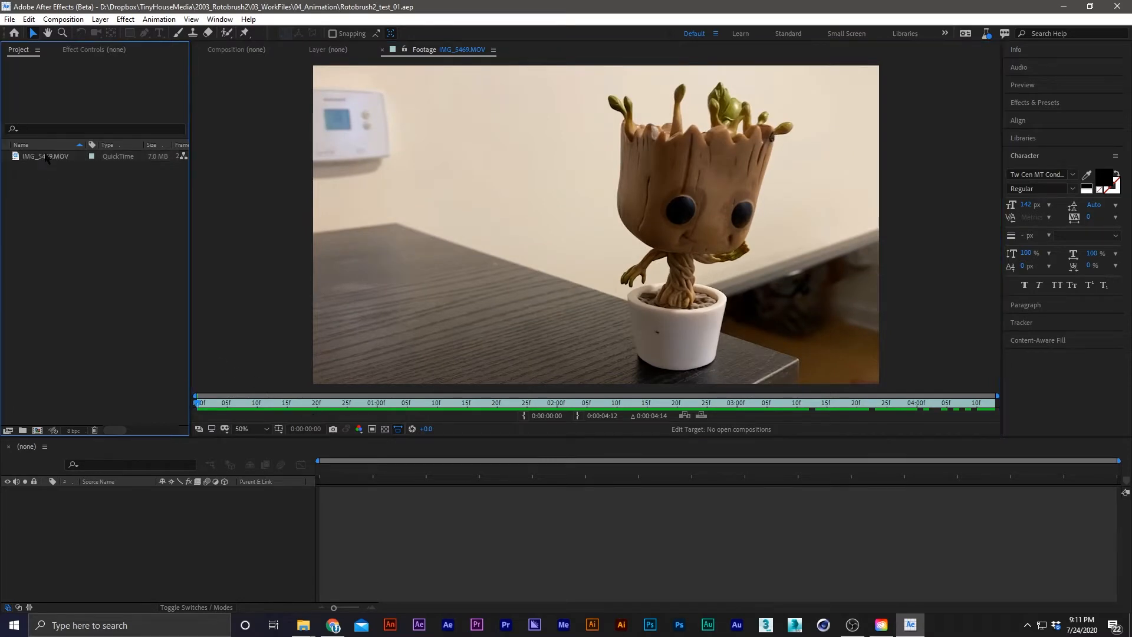
{"action": "left_click", "coordinate": [46, 157]}
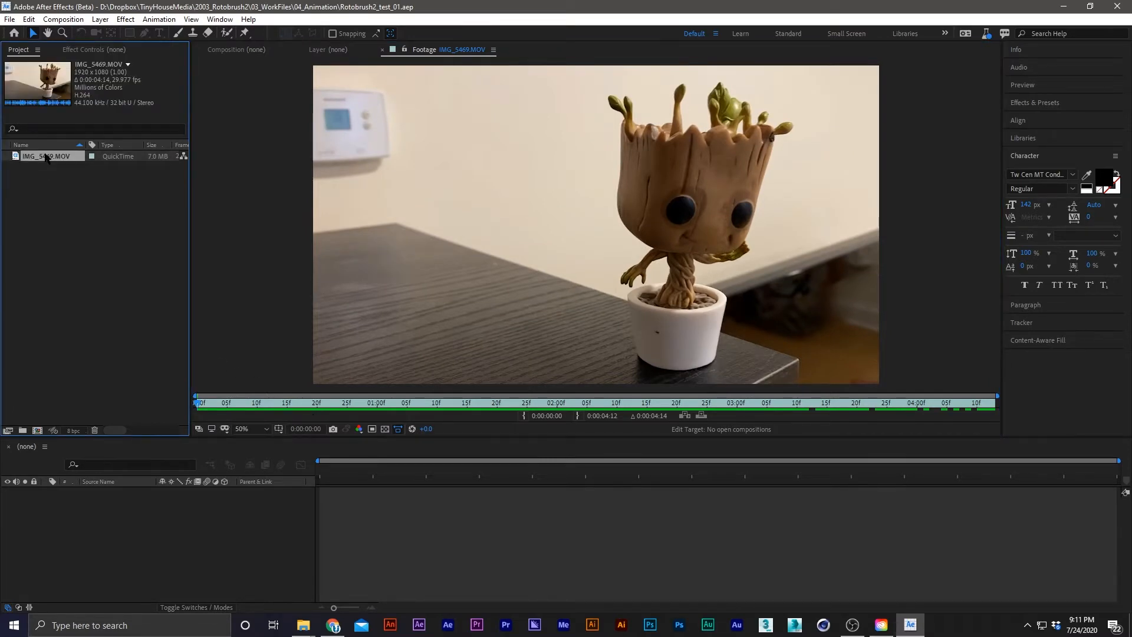
{"action": "left_click_drag", "start_coordinate": [44, 157], "coordinate": [37, 429]}
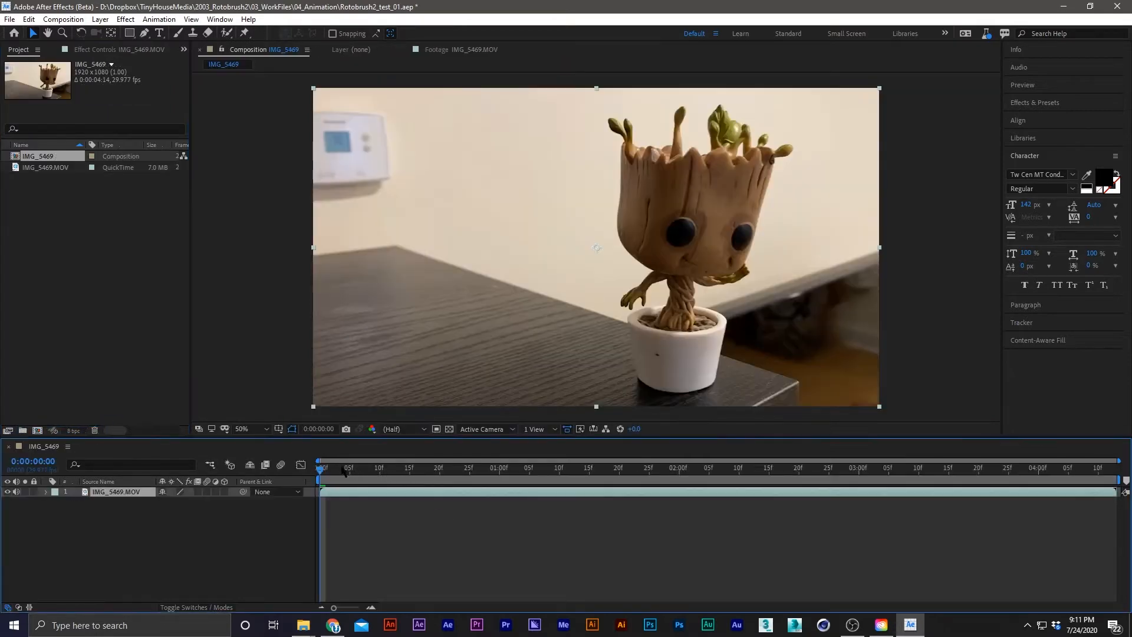
{"action": "left_click", "coordinate": [344, 468]}
Step: Rename the new composition as Rotobrush2_Test01
{"action": "left_click", "coordinate": [56, 158]}
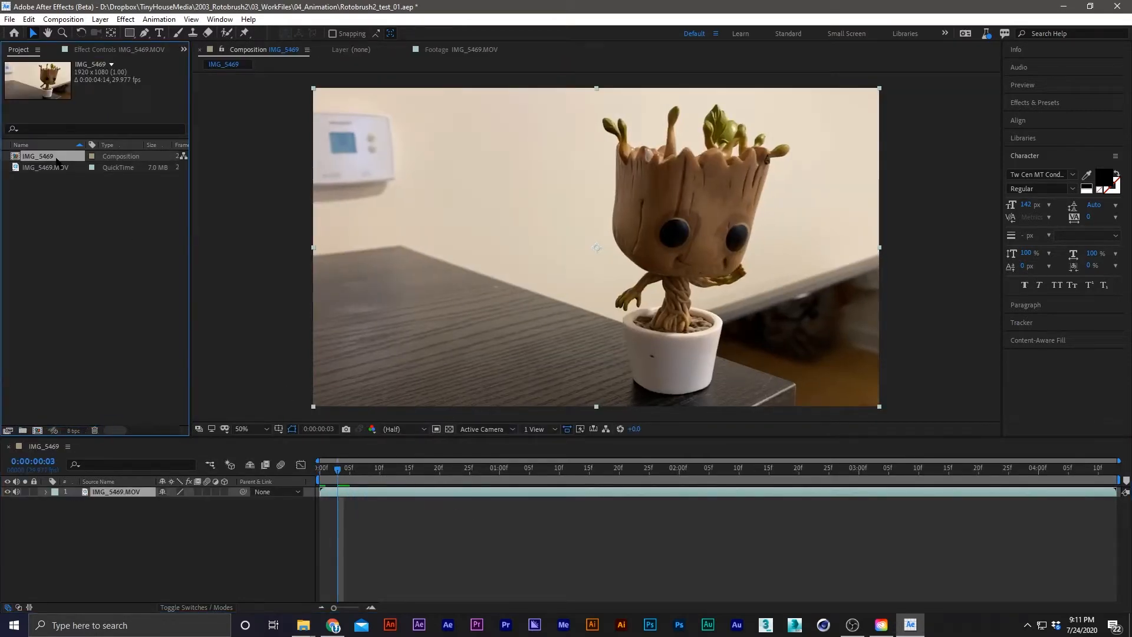
{"action": "left_click", "coordinate": [51, 200]}
{"action": "left_click", "coordinate": [47, 156]}
{"action": "key", "text": "Return"}
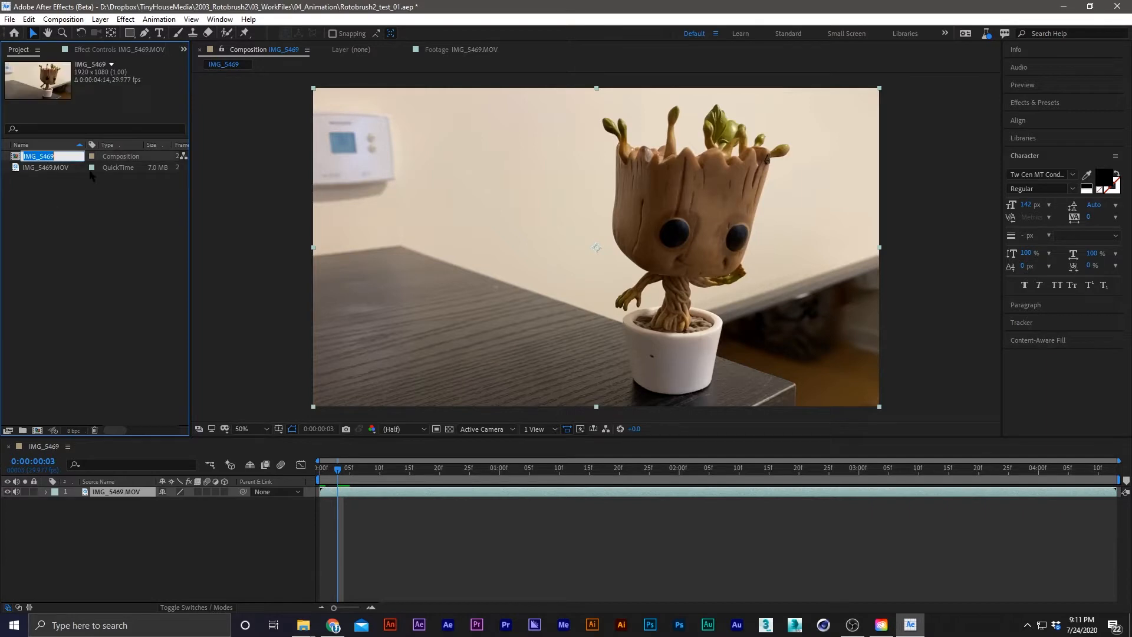
{"action": "type", "text": "Rotobrush2_Test01"}
{"action": "key", "text": "Return"}
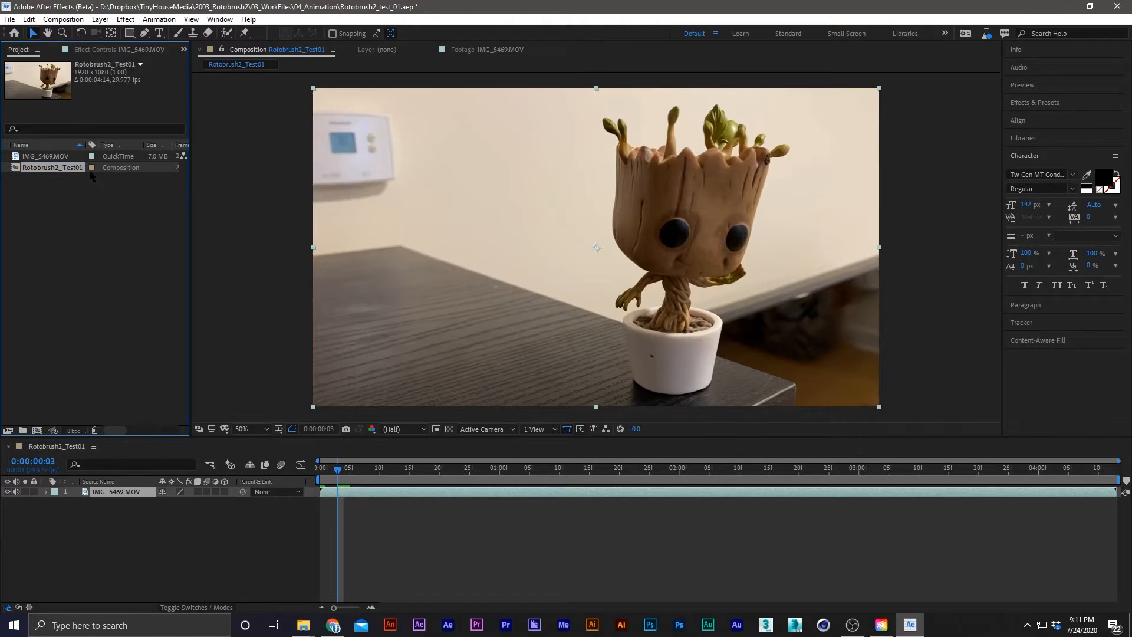
Step: Preview the playback of the Rotobrush2_Test01 composition
{"action": "key", "text": "space"}
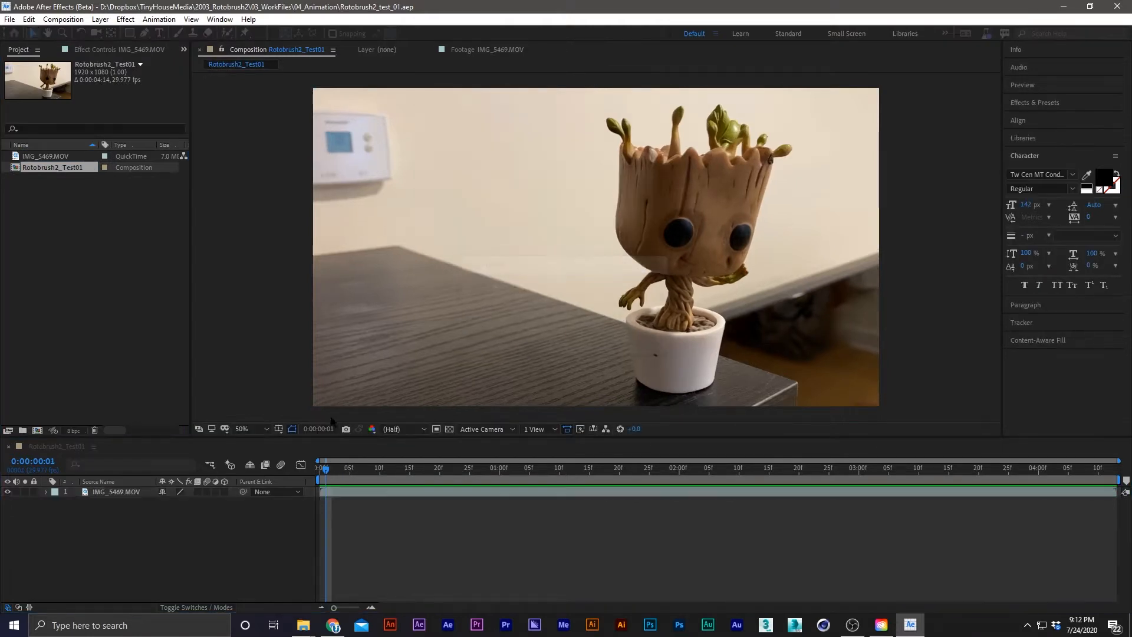
{"action": "left_click", "coordinate": [101, 218]}
{"action": "left_click", "coordinate": [59, 157]}
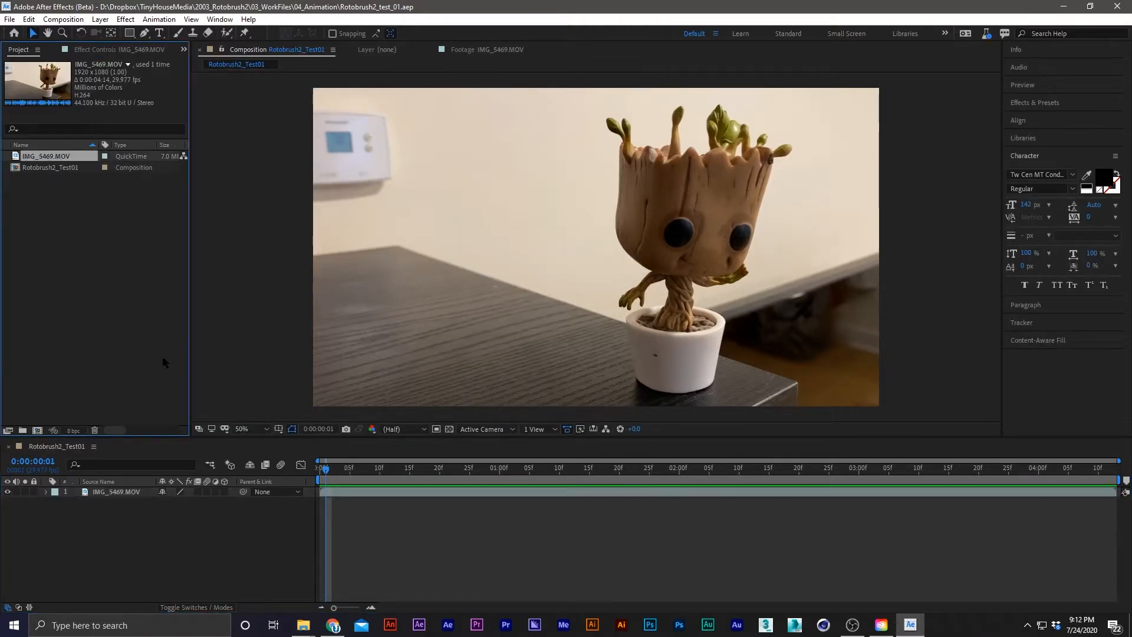
Step: Activate the Roto Brush tool and open the IMG_5469.MOV layer for editing at frame 0:00:00:00
{"action": "left_click", "coordinate": [376, 493]}
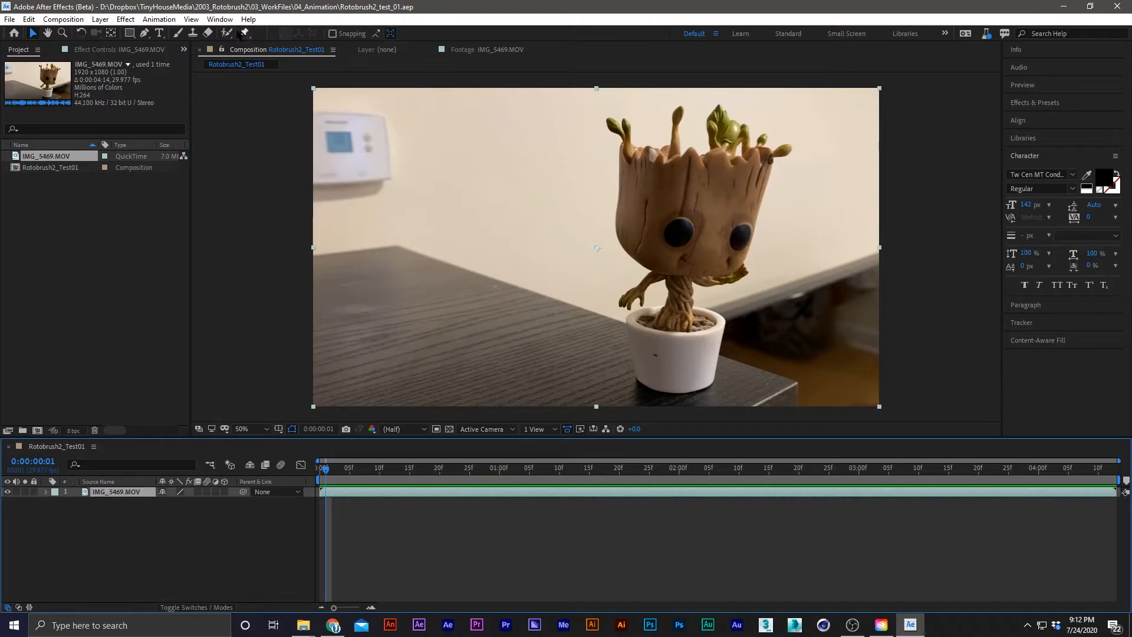
{"action": "left_click", "coordinate": [226, 34]}
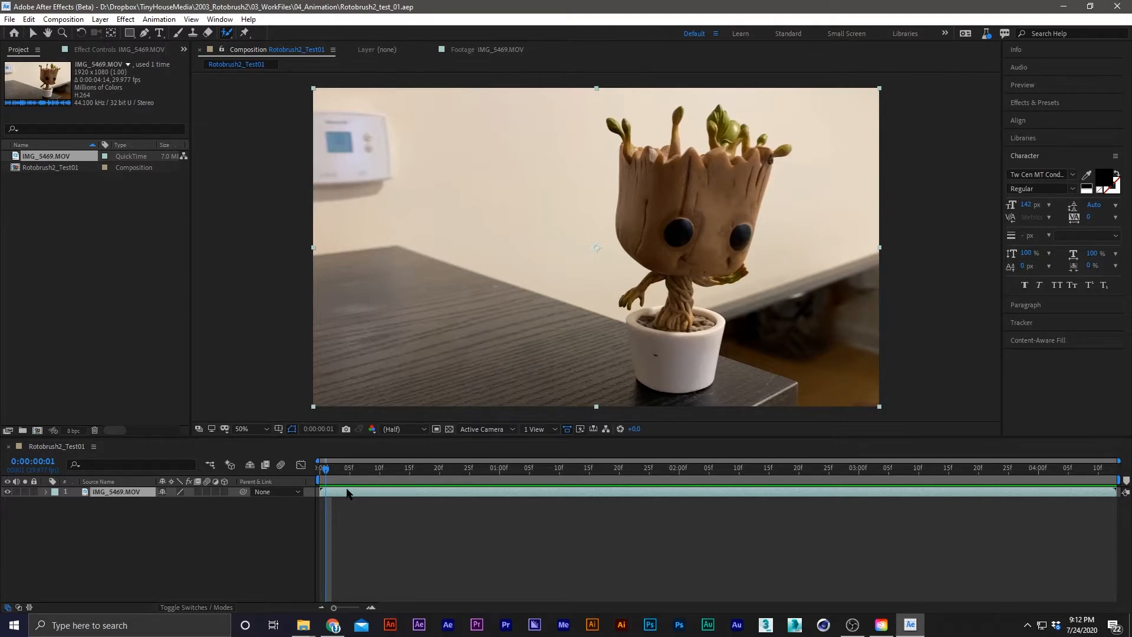
{"action": "left_click", "coordinate": [112, 51]}
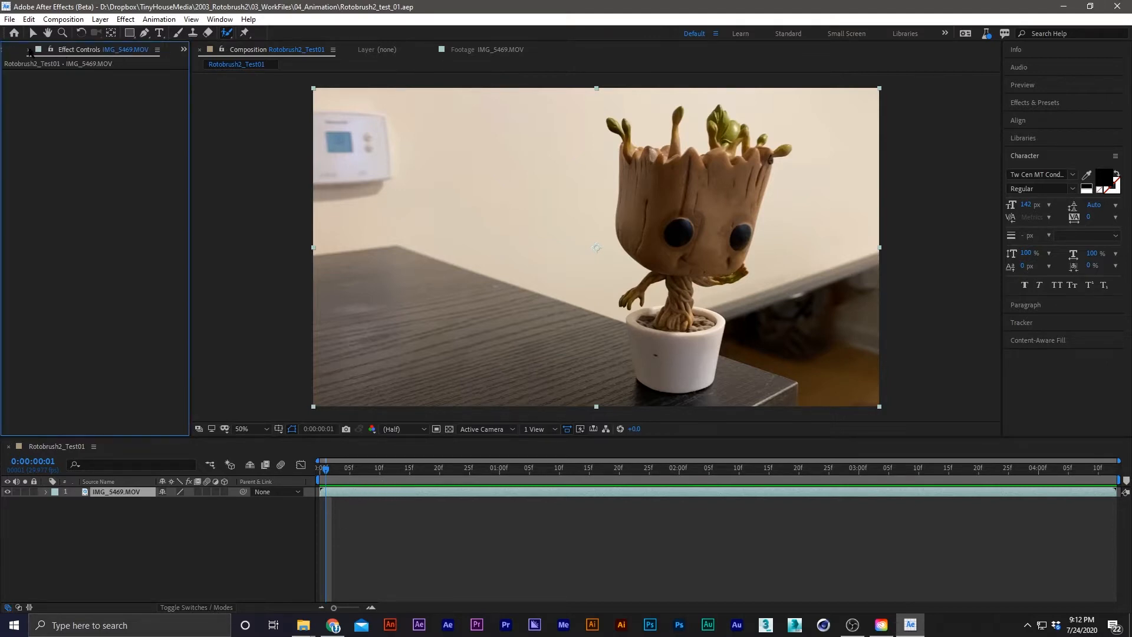
{"action": "left_click", "coordinate": [13, 51]}
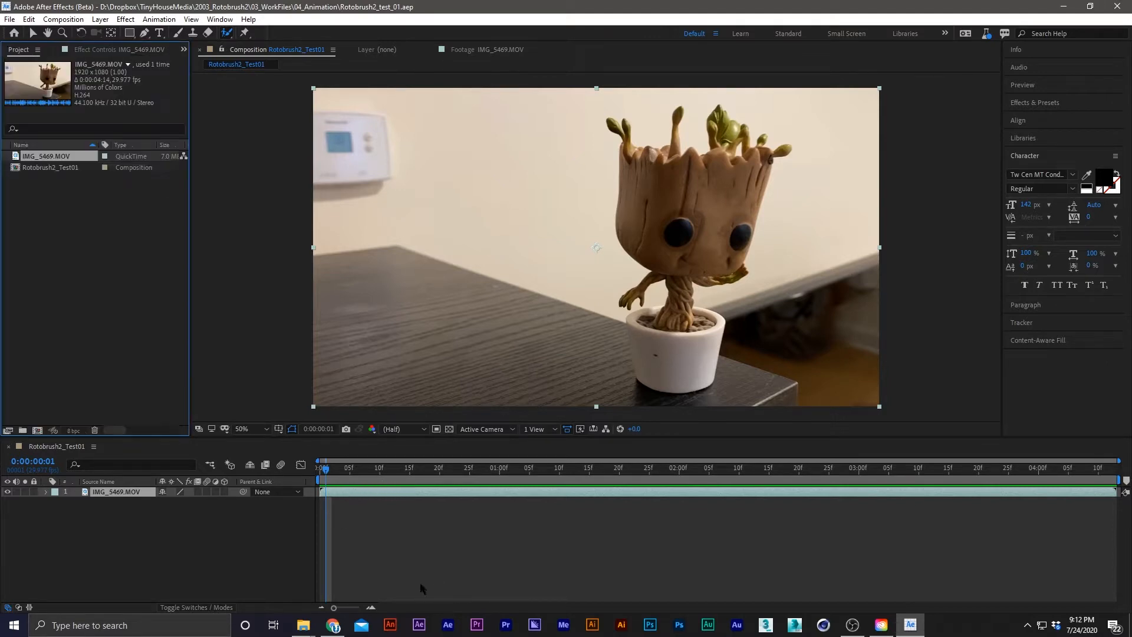
{"action": "left_click_drag", "start_coordinate": [332, 471], "coordinate": [319, 472]}
{"action": "double_click", "coordinate": [346, 493]}
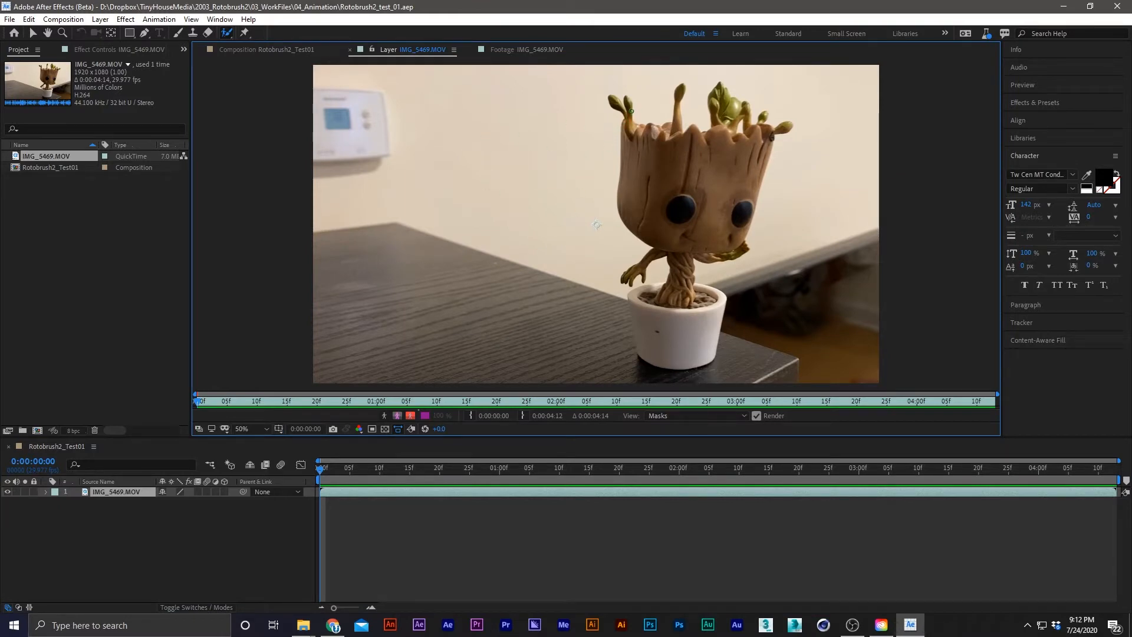
Step: Isolate the potted figure with Roto Brush foreground strokes, correcting its upper twig and soil, and exclude the table beside the pot with a background stroke
{"action": "mouse_move", "coordinate": [616, 105]}
{"action": "left_mouse_down"}
{"action": "mouse_move", "coordinate": [625, 216]}
{"action": "mouse_move", "coordinate": [668, 240]}
{"action": "mouse_move", "coordinate": [635, 269]}
{"action": "mouse_move", "coordinate": [667, 239]}
{"action": "mouse_move", "coordinate": [674, 259]}
{"action": "mouse_move", "coordinate": [676, 281]}
{"action": "mouse_move", "coordinate": [648, 284]}
{"action": "mouse_move", "coordinate": [633, 304]}
{"action": "mouse_move", "coordinate": [649, 343]}
{"action": "mouse_move", "coordinate": [695, 351]}
{"action": "mouse_move", "coordinate": [716, 308]}
{"action": "mouse_move", "coordinate": [690, 287]}
{"action": "mouse_move", "coordinate": [692, 252]}
{"action": "mouse_move", "coordinate": [737, 247]}
{"action": "mouse_move", "coordinate": [776, 126]}
{"action": "mouse_move", "coordinate": [749, 118]}
{"action": "mouse_move", "coordinate": [729, 136]}
{"action": "mouse_move", "coordinate": [738, 107]}
{"action": "mouse_move", "coordinate": [728, 96]}
{"action": "mouse_move", "coordinate": [709, 131]}
{"action": "mouse_move", "coordinate": [680, 134]}
{"action": "mouse_move", "coordinate": [678, 120]}
{"action": "mouse_move", "coordinate": [673, 132]}
{"action": "mouse_move", "coordinate": [640, 129]}
{"action": "mouse_move", "coordinate": [617, 102]}
{"action": "left_mouse_up"}
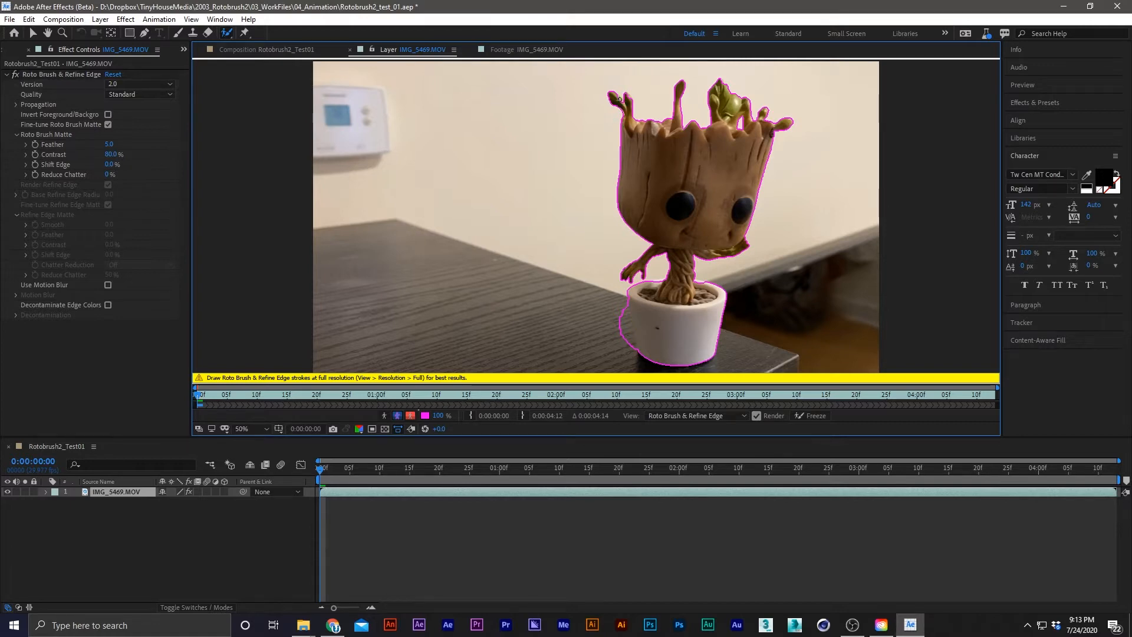
{"action": "key", "text": "ctrl+z"}
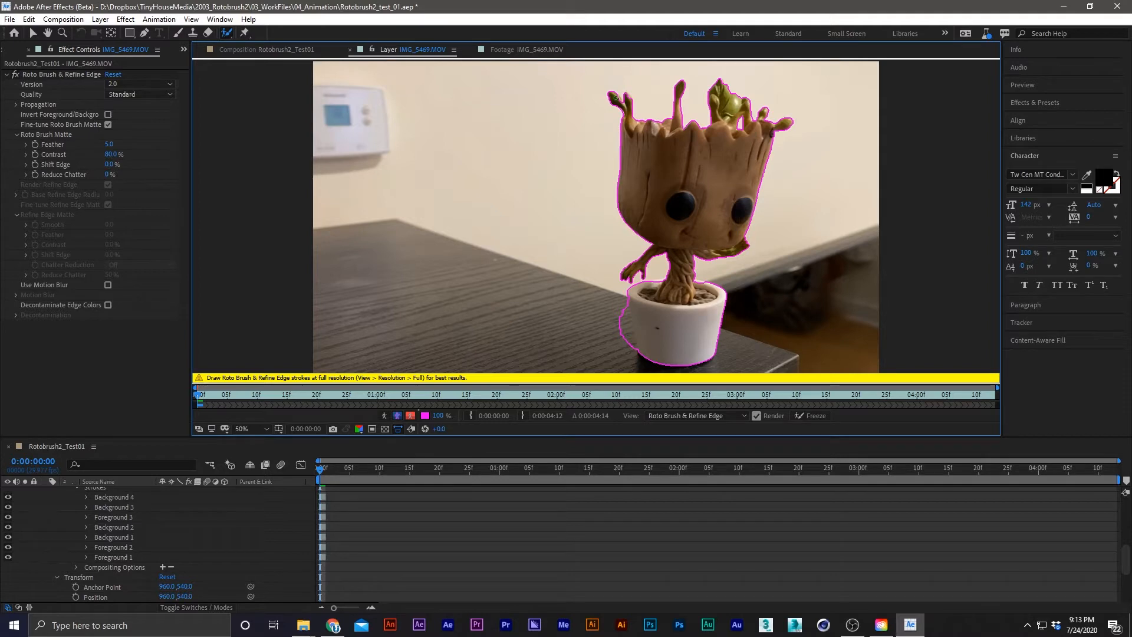
{"action": "left_click_drag", "start_coordinate": [616, 97], "coordinate": [623, 107]}
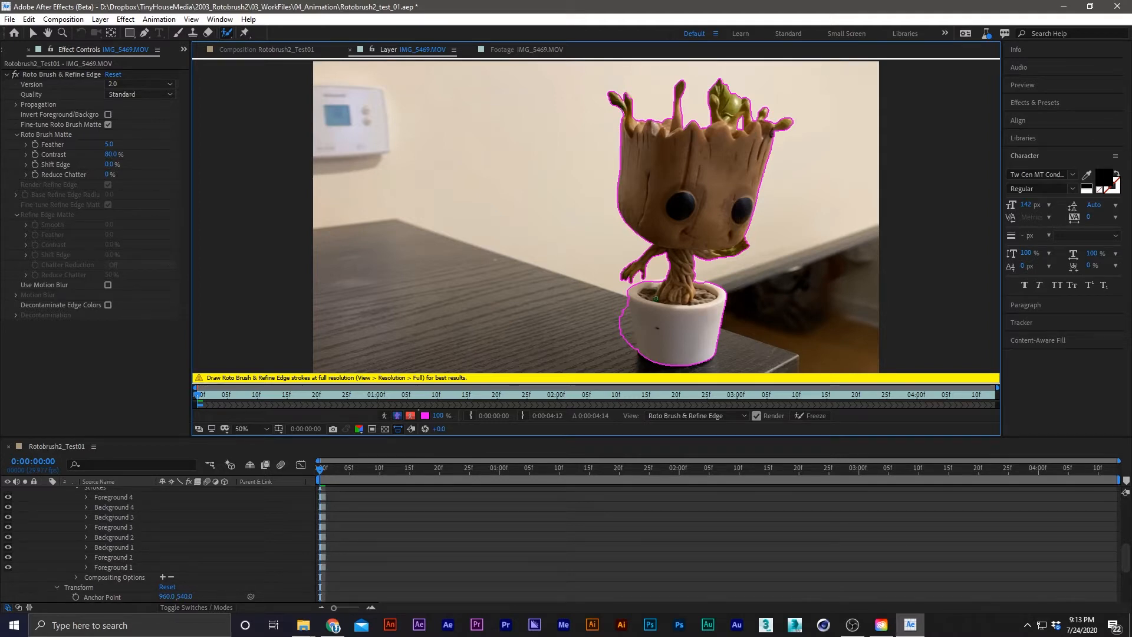
{"action": "left_click_drag", "start_coordinate": [628, 306], "coordinate": [634, 357]}
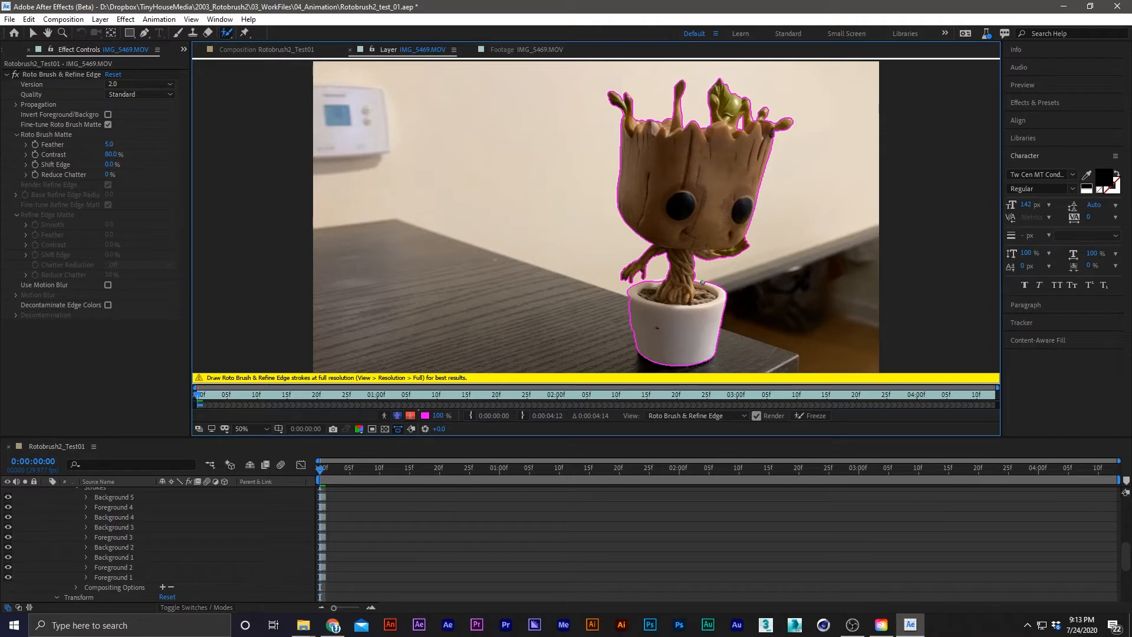
{"action": "left_click_drag", "start_coordinate": [691, 282], "coordinate": [673, 288]}
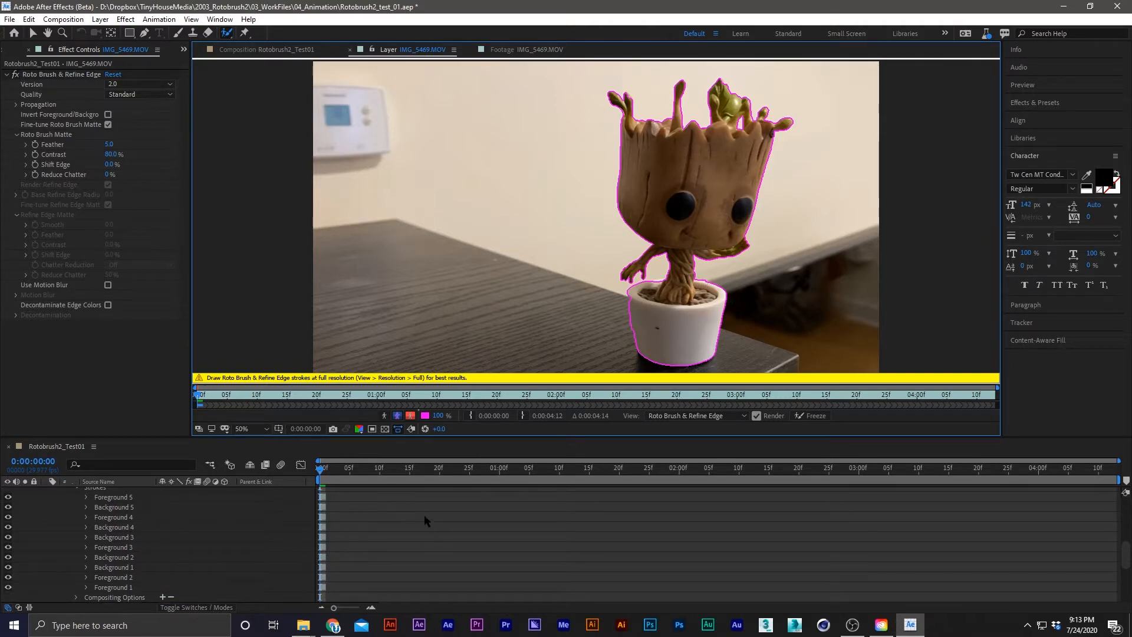
Step: Examine the Roto Brush strokes in the enlarged timeline and the other workspace areas at full size, restoring the normal layout
{"action": "key", "text": "grave"}
{"action": "key", "text": "grave"}
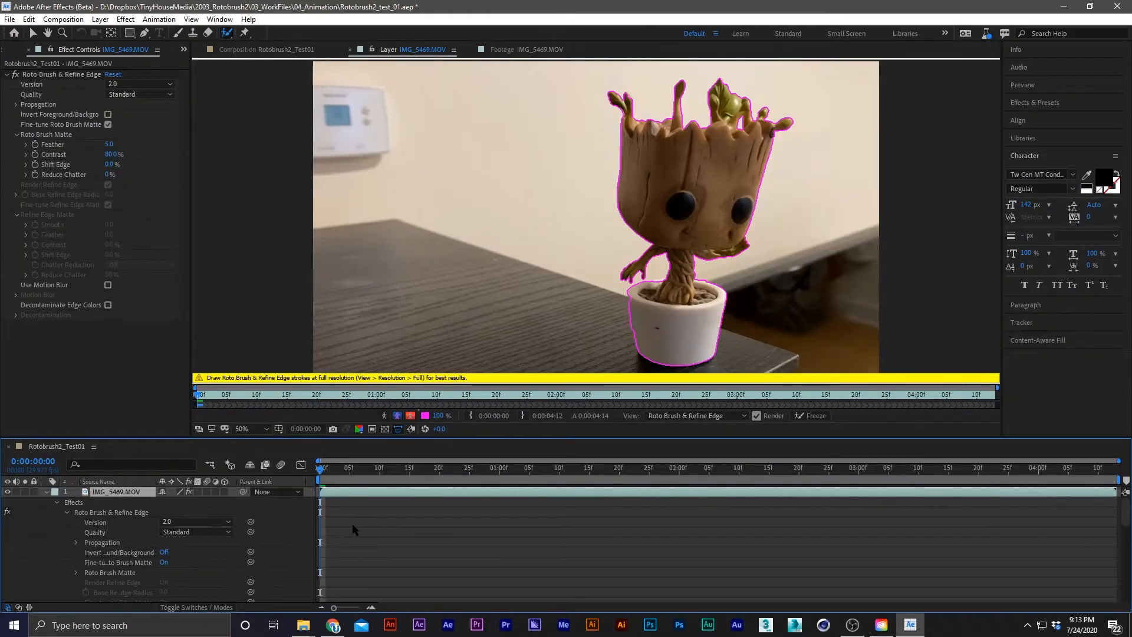
{"action": "key", "text": "grave"}
{"action": "key", "text": "grave"}
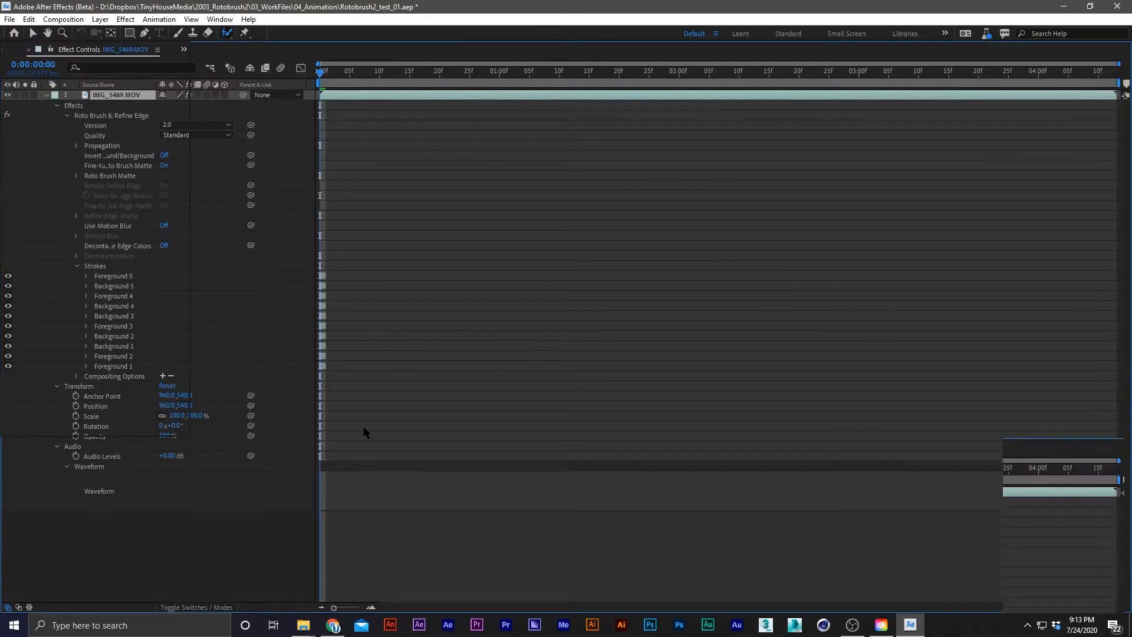
{"action": "key", "text": "grave"}
{"action": "key", "text": "grave"}
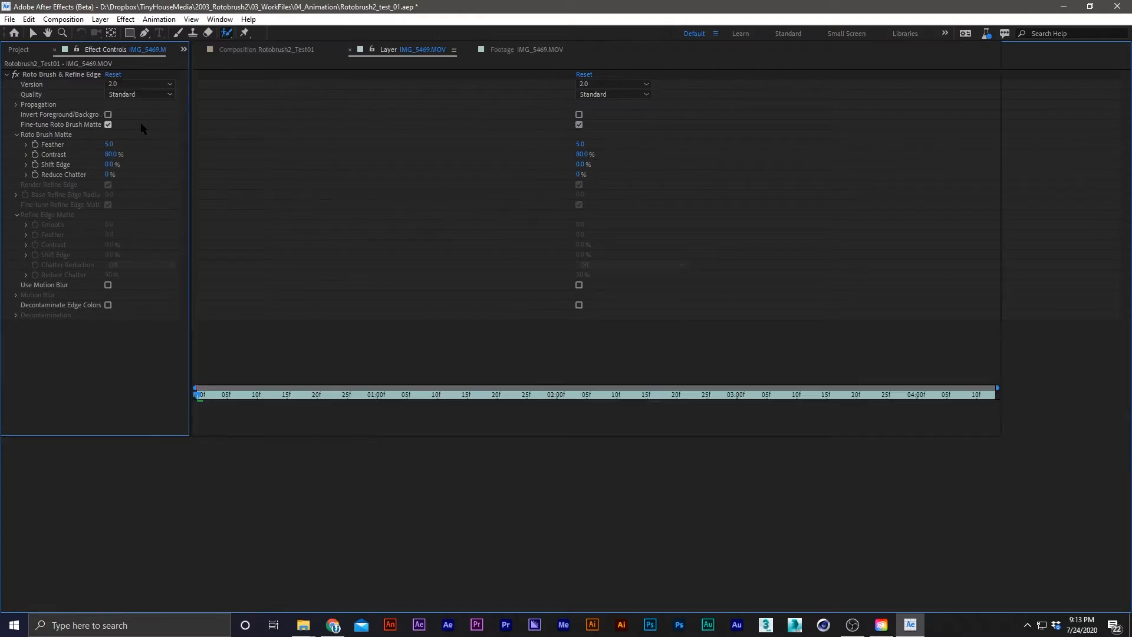
{"action": "key", "text": "grave"}
{"action": "key", "text": "grave"}
{"action": "key", "text": "grave"}
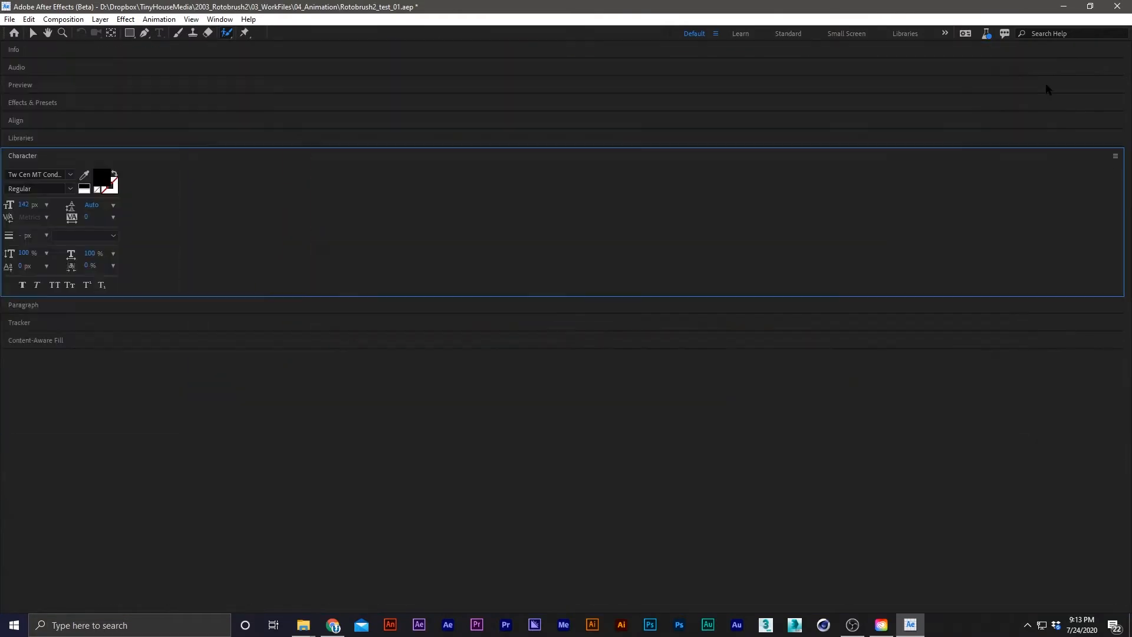
{"action": "key", "text": "grave"}
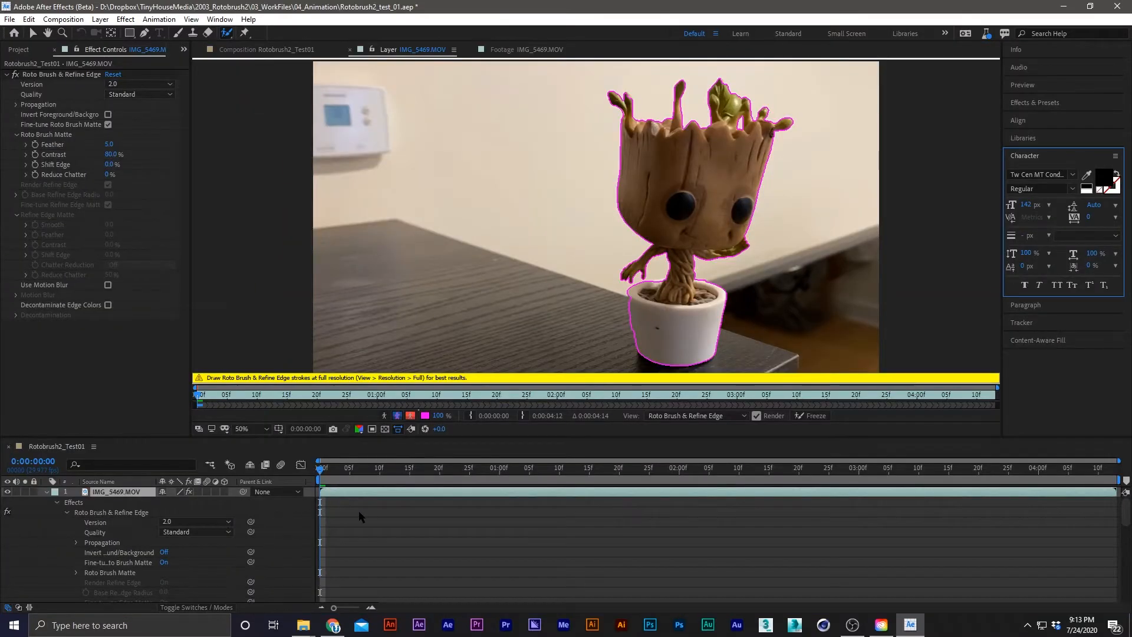
{"action": "key", "text": "grave"}
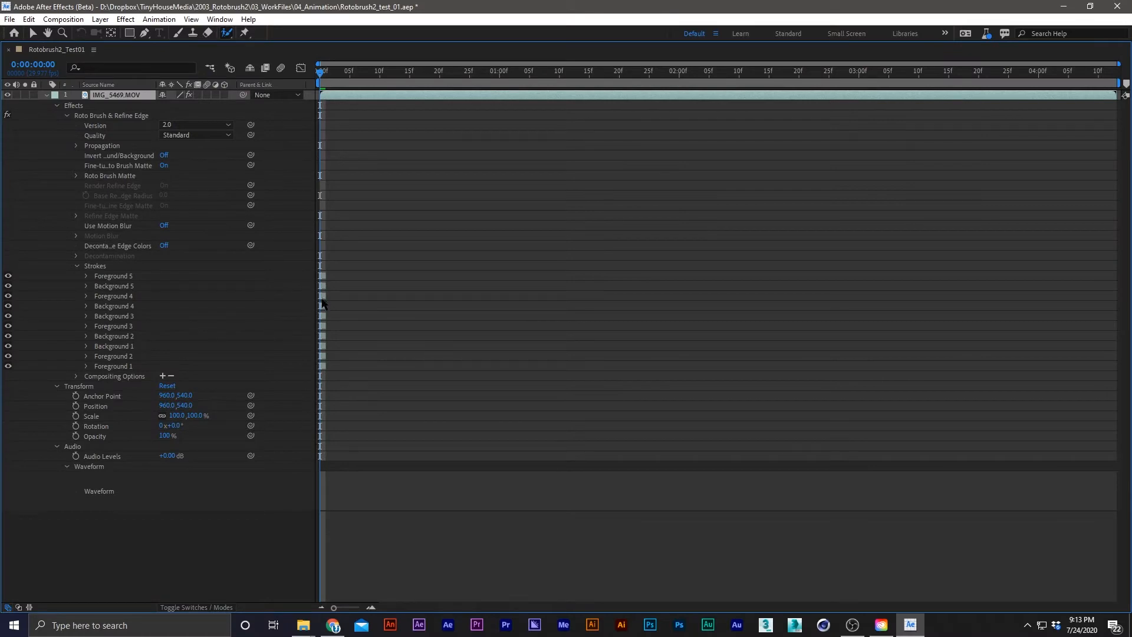
{"action": "key", "text": "grave"}
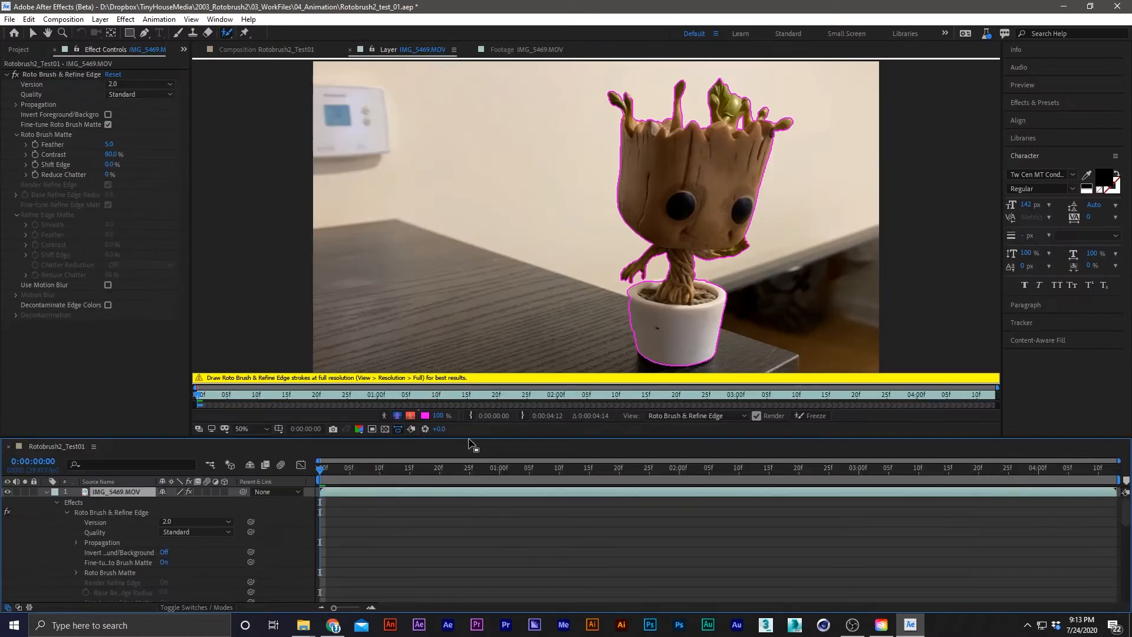
Step: Add a foreground stroke to the figure's upper twig and preview the Roto Brush outline across the whole clip
{"action": "scroll", "coordinate": [402, 529], "scroll_direction": "down", "scroll_amount": 5}
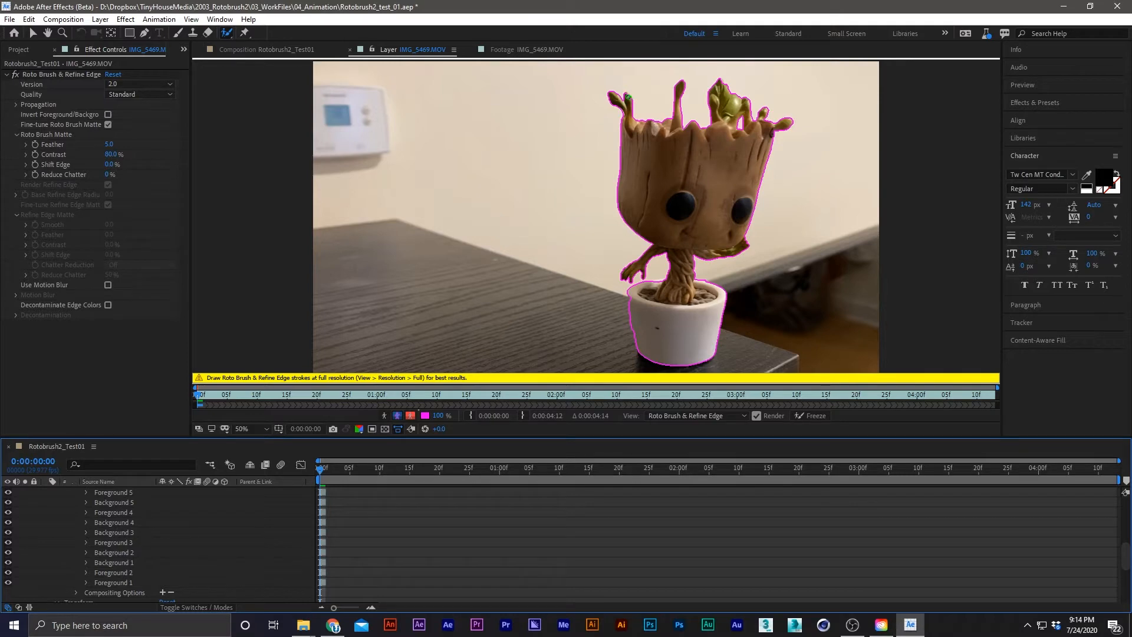
{"action": "left_click_drag", "start_coordinate": [627, 97], "coordinate": [625, 110]}
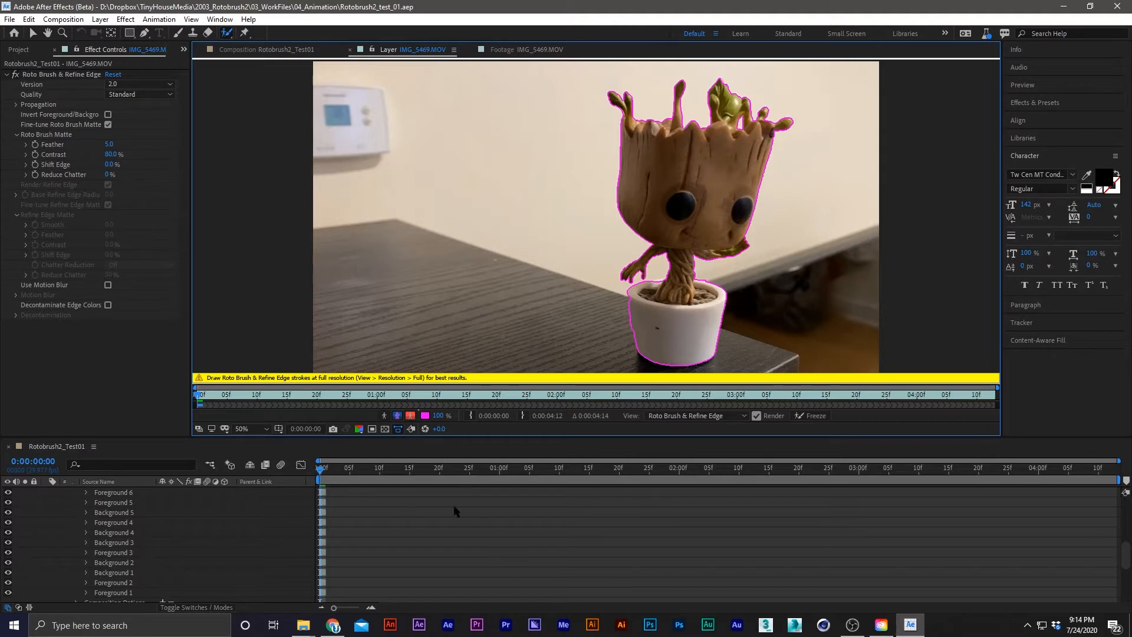
{"action": "key", "text": "space"}
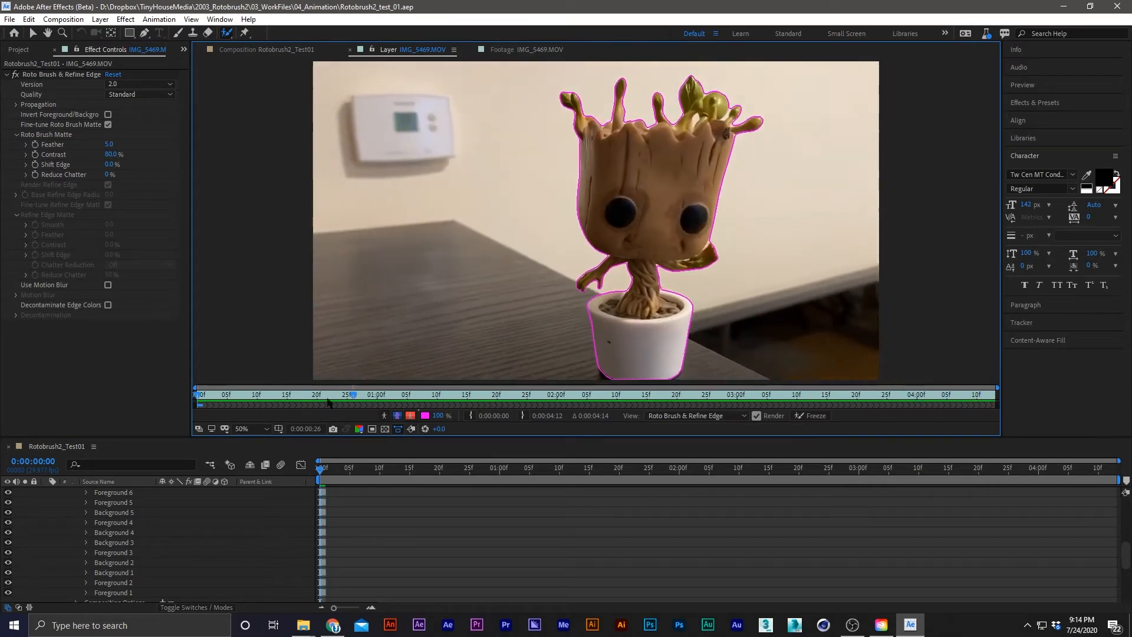
{"action": "left_click_drag", "start_coordinate": [315, 399], "coordinate": [391, 407]}
{"action": "key", "text": "space"}
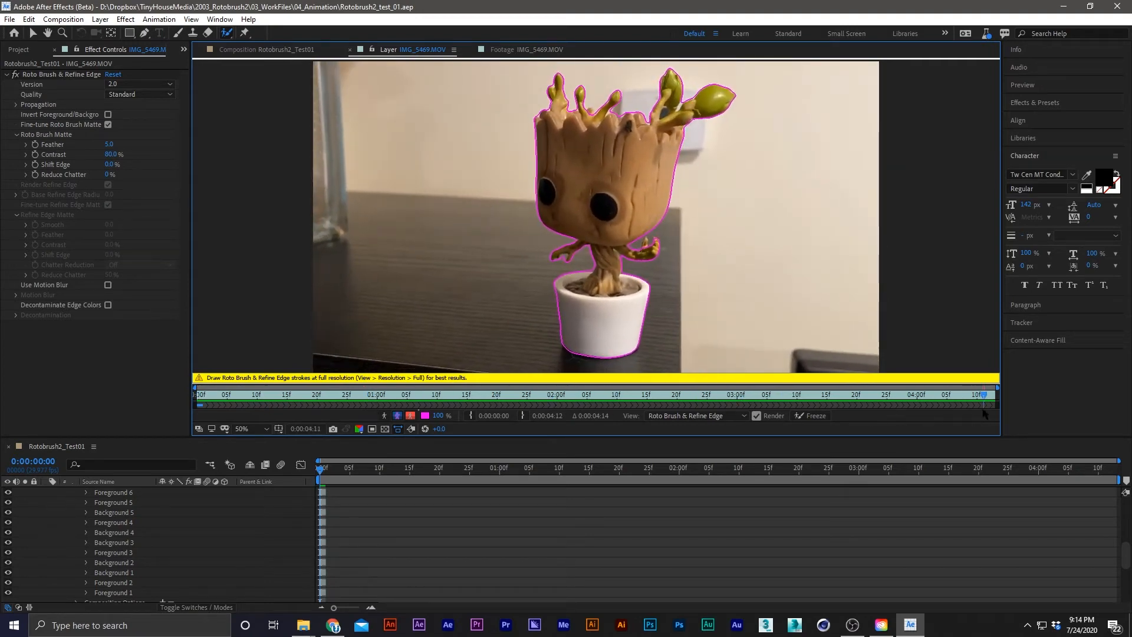
{"action": "left_click_drag", "start_coordinate": [750, 409], "coordinate": [612, 399]}
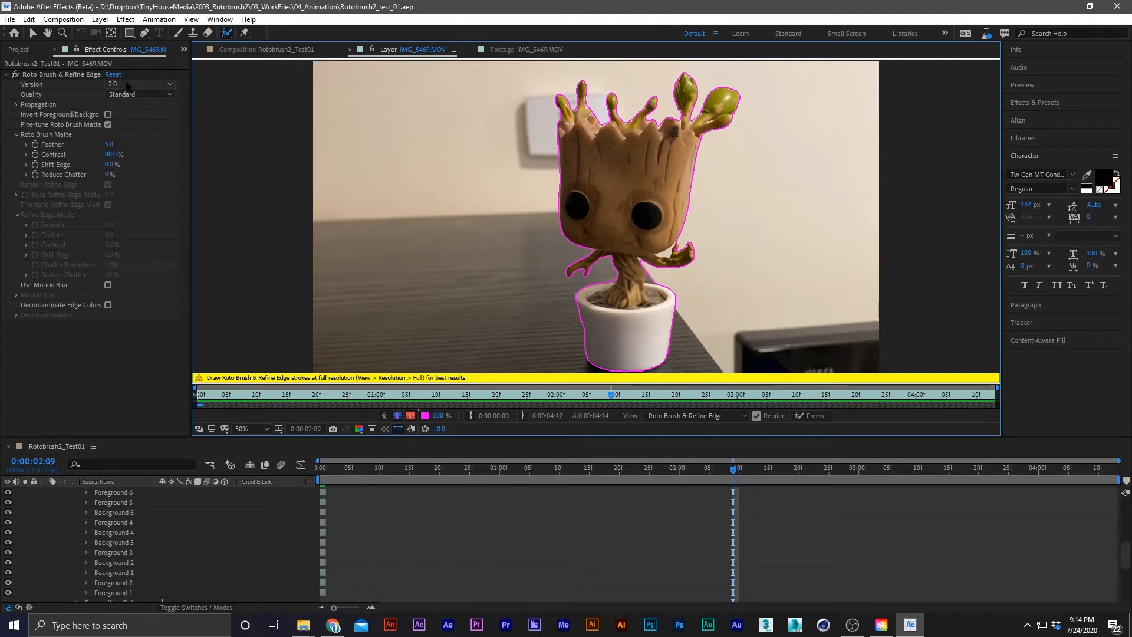
Step: Examine the Roto Brush version options and inspect the figure's outline between 0:00:02:09 and 0:00:00:10
{"action": "left_click", "coordinate": [126, 86]}
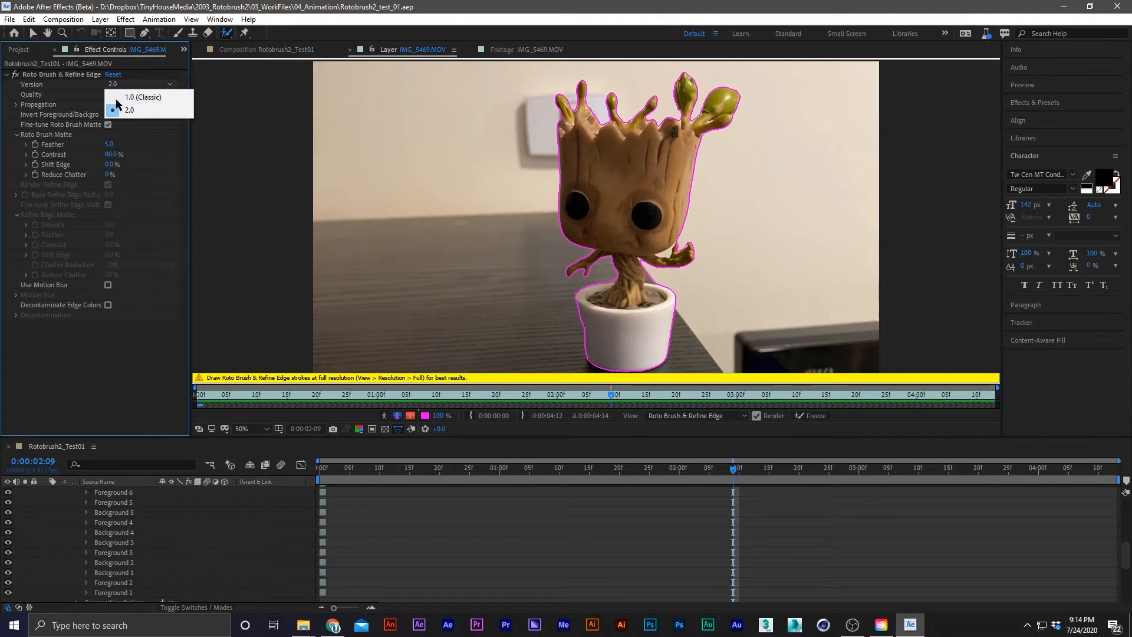
{"action": "left_click", "coordinate": [120, 354]}
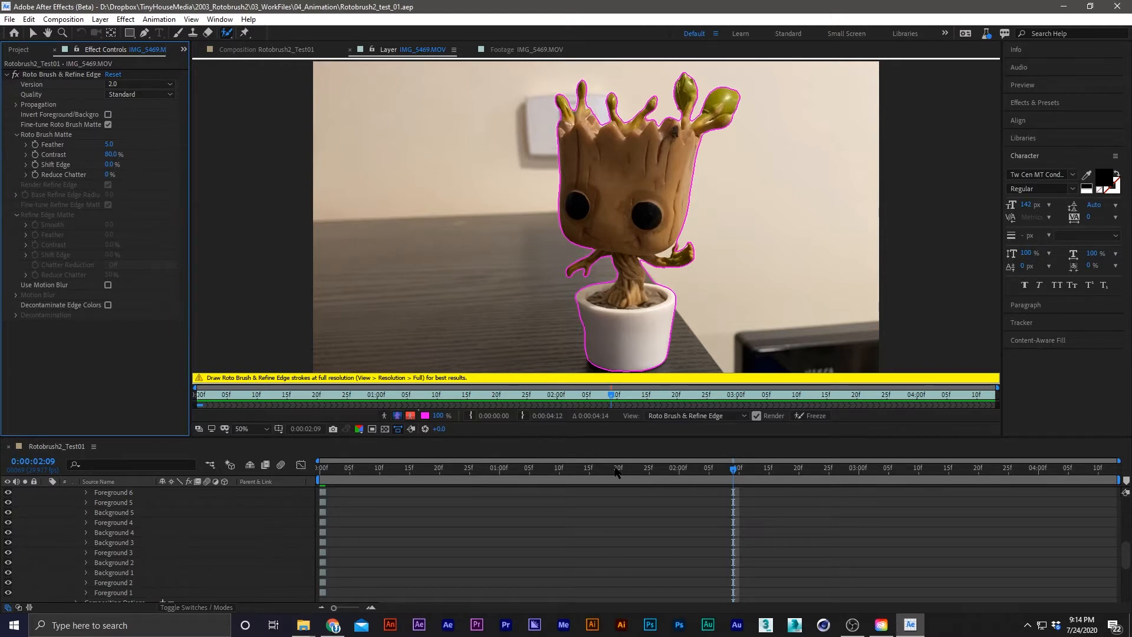
{"action": "left_click_drag", "start_coordinate": [616, 472], "coordinate": [373, 485]}
{"action": "key", "text": "Page_Down"}
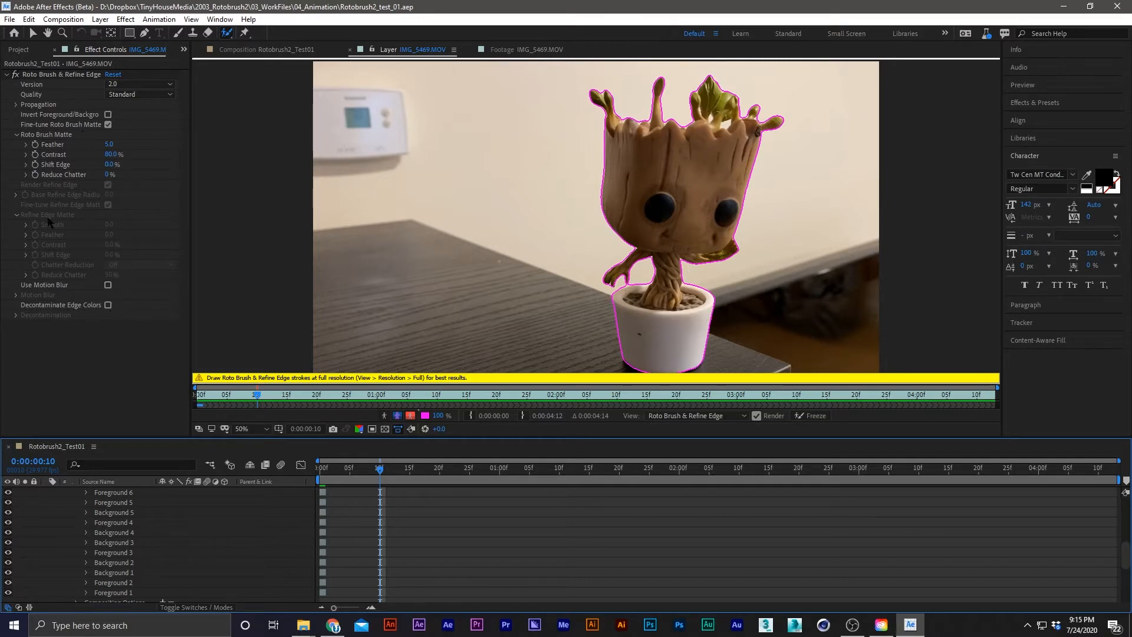
{"action": "left_click", "coordinate": [133, 82]}
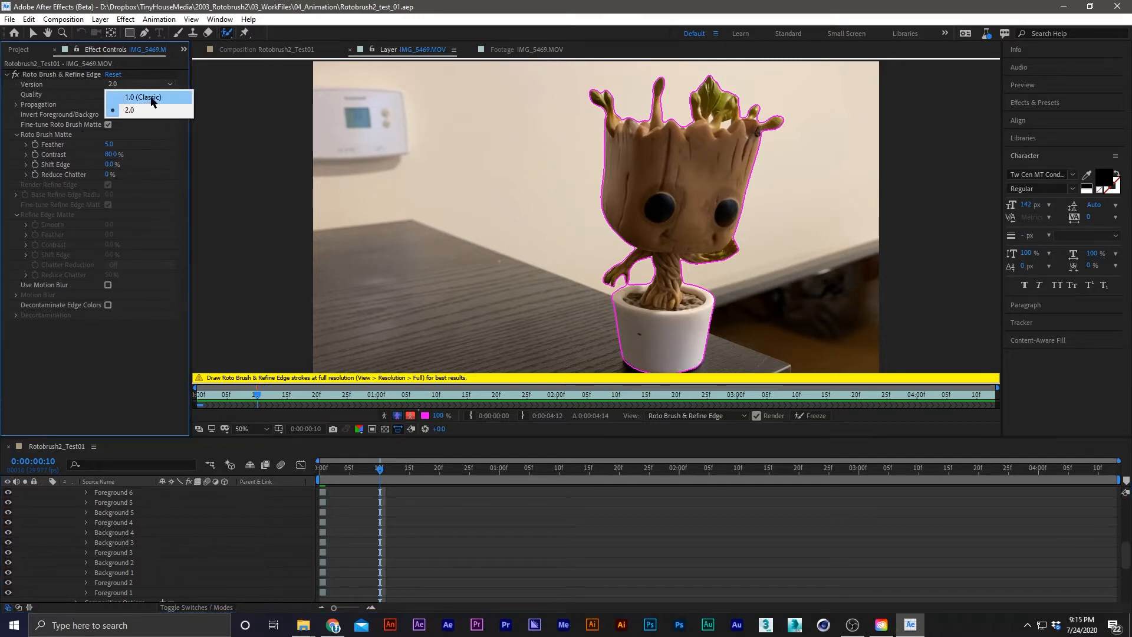
{"action": "left_click", "coordinate": [127, 404]}
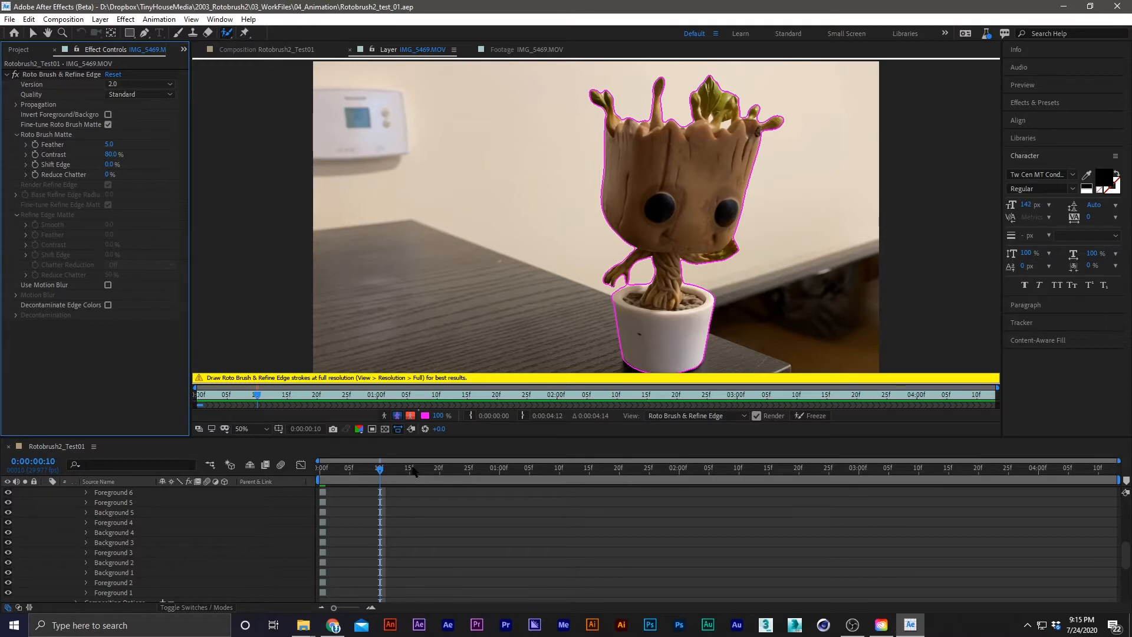
Step: Play the layer from the first frame and scrub through it to check the propagated outline
{"action": "left_click_drag", "start_coordinate": [416, 470], "coordinate": [320, 468]}
{"action": "key", "text": "space"}
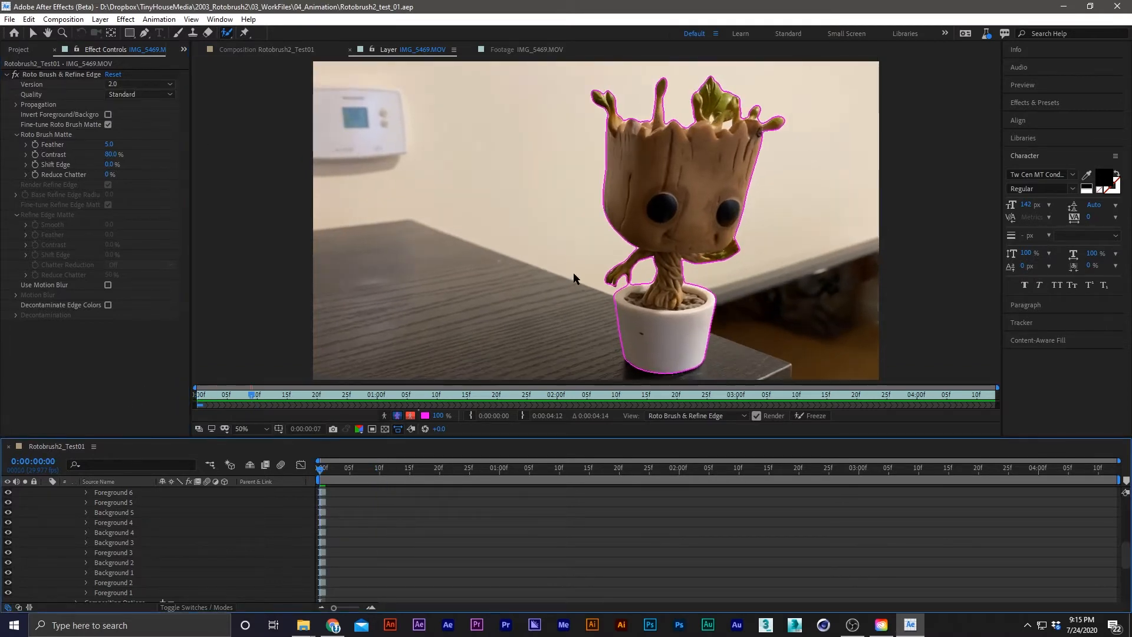
{"action": "left_click_drag", "start_coordinate": [331, 469], "coordinate": [409, 471]}
{"action": "left_click_drag", "start_coordinate": [312, 395], "coordinate": [1002, 426]}
{"action": "key", "text": "space"}
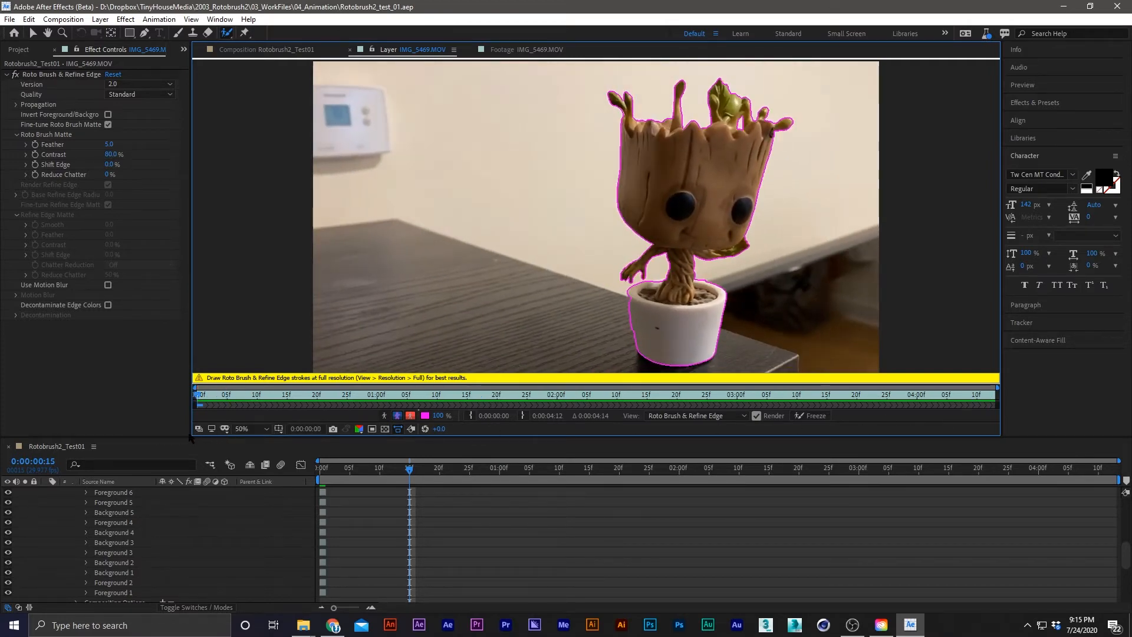
Step: Exclude the background gap beside the leaf with a background stroke at frame 0:00:00:02
{"action": "key", "text": "space"}
{"action": "key", "text": "Page_Down"}
{"action": "key", "text": "Page_Down"}
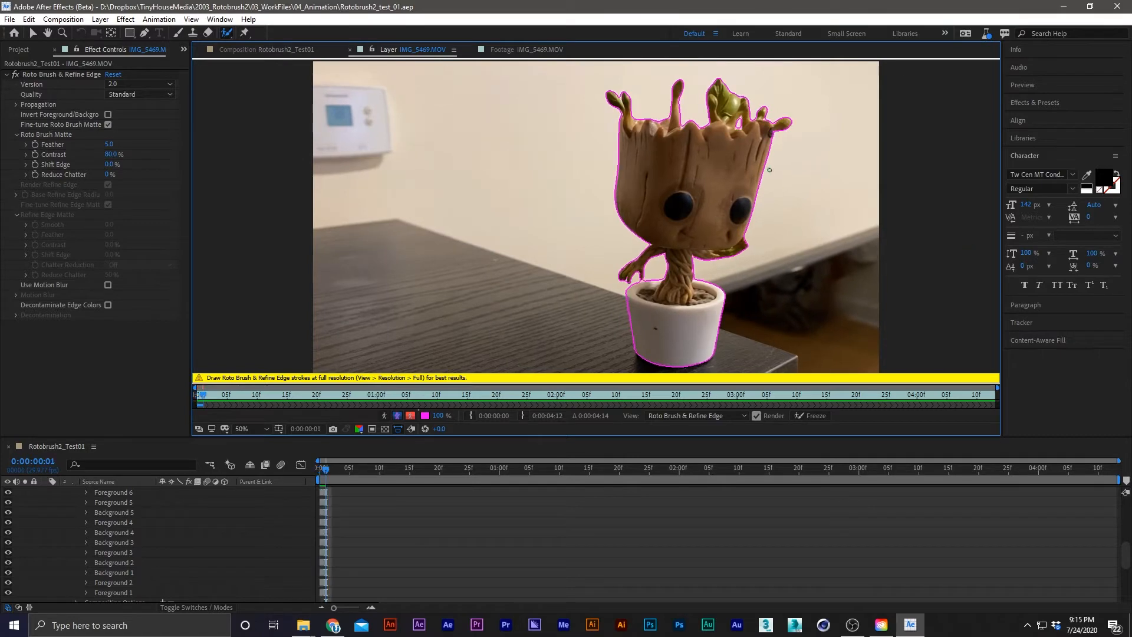
{"action": "left_click_drag", "start_coordinate": [737, 125], "coordinate": [741, 136]}
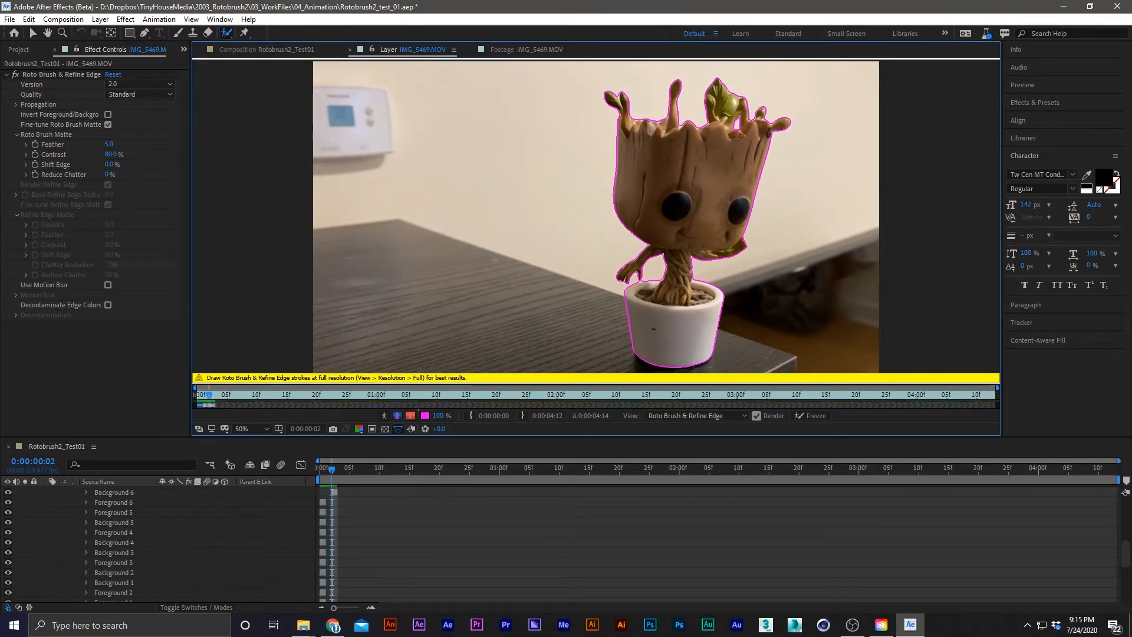
Step: Check the following frames and exclude the gap below the leaf with background strokes at 0:00:00:04 and 0:00:00:05
{"action": "key", "text": "Page_Down"}
{"action": "key", "text": "Page_Down"}
{"action": "key", "text": "Page_Down"}
{"action": "key", "text": "Page_Down"}
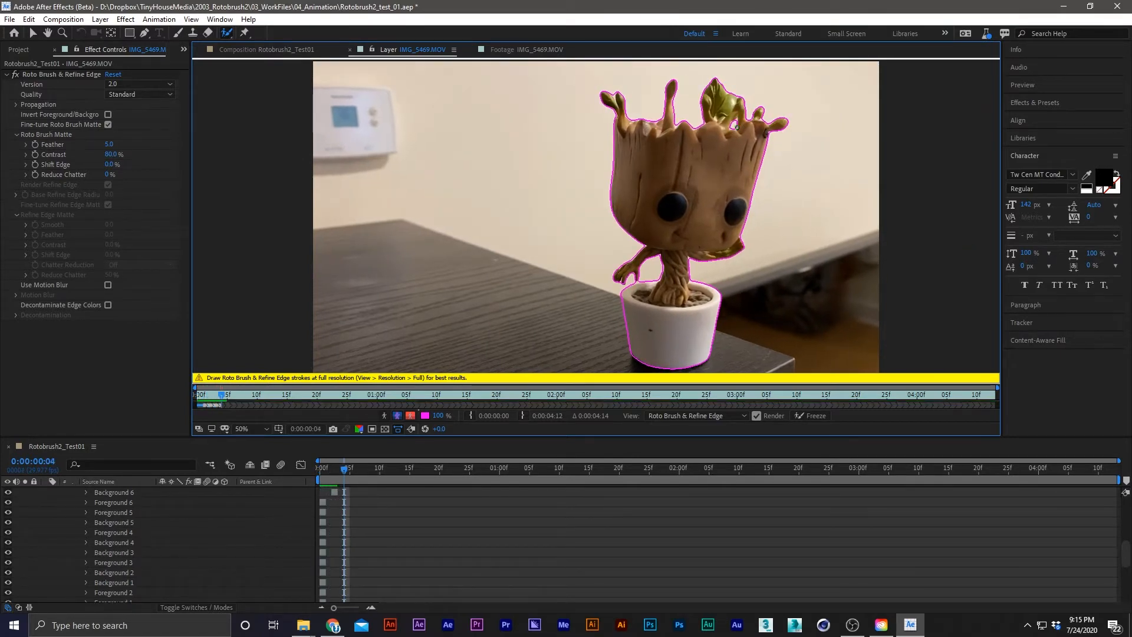
{"action": "key", "text": "Page_Down"}
{"action": "key", "text": "Page_Up"}
{"action": "key", "text": "Page_Up"}
{"action": "key", "text": "Page_Up"}
{"action": "key", "text": "Page_Up"}
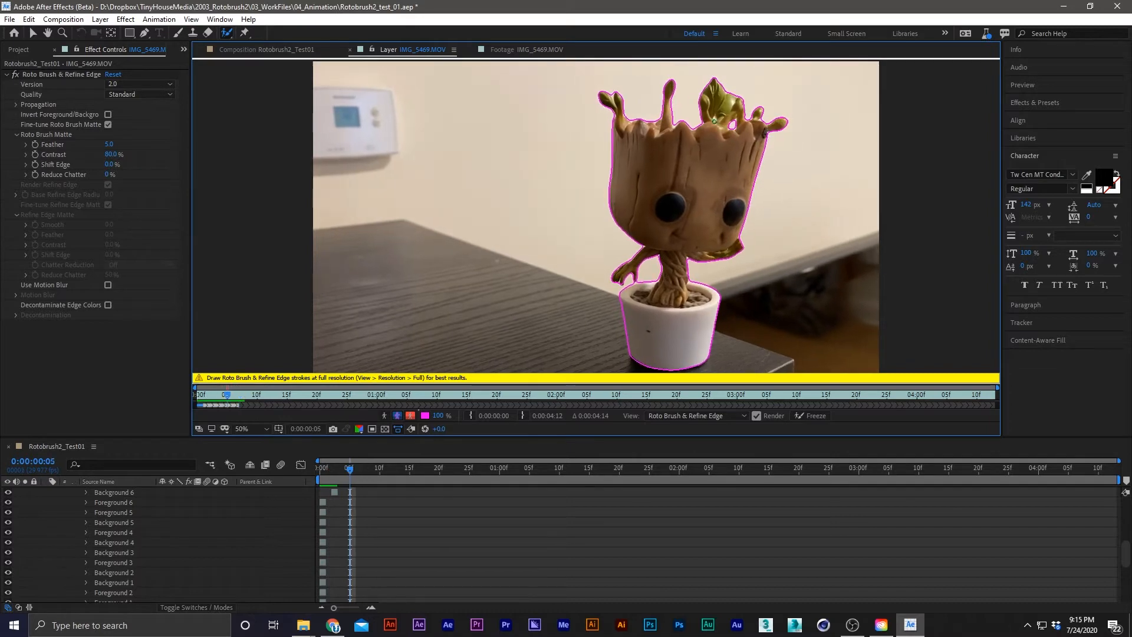
{"action": "key", "text": "Page_Down"}
{"action": "left_click", "coordinate": [715, 122], "text": "alt"}
{"action": "key", "text": "Page_Down"}
{"action": "key", "text": "Page_Down"}
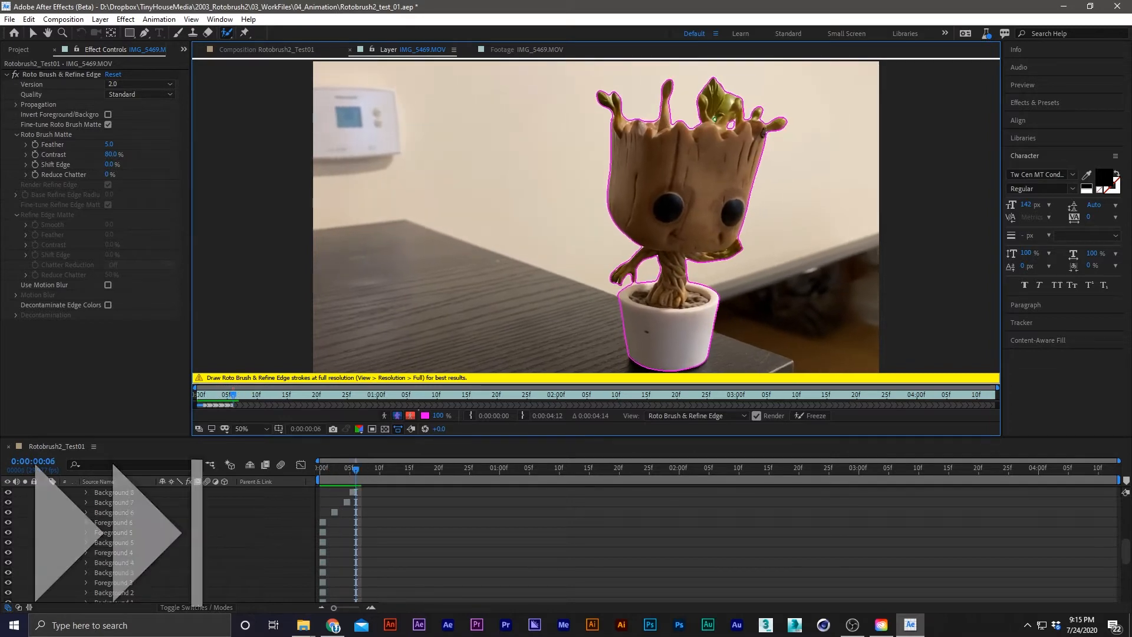
Step: Correct the figure's outline frame by frame from 0:00:00:06 to 0:00:01:13 with background and foreground strokes
{"action": "left_click", "coordinate": [711, 121], "text": "alt"}
{"action": "key", "text": "Page_Down"}
{"action": "key", "text": "Page_Down"}
{"action": "key", "text": "Page_Down"}
{"action": "key", "text": "Page_Down"}
{"action": "key", "text": "Page_Down"}
{"action": "key", "text": "Page_Down"}
{"action": "key", "text": "Page_Down"}
{"action": "key", "text": "Page_Down"}
{"action": "key", "text": "Page_Down"}
{"action": "key", "text": "Page_Down"}
{"action": "key", "text": "Page_Down"}
{"action": "key", "text": "Page_Down"}
{"action": "key", "text": "Page_Down"}
{"action": "key", "text": "Page_Down"}
{"action": "key", "text": "Page_Down"}
{"action": "left_click", "coordinate": [700, 119], "text": "alt"}
{"action": "key", "text": "Page_Down"}
{"action": "key", "text": "Page_Down"}
{"action": "key", "text": "Page_Down"}
{"action": "key", "text": "Page_Down"}
{"action": "key", "text": "Page_Down"}
{"action": "key", "text": "Page_Down"}
{"action": "key", "text": "Page_Down"}
{"action": "key", "text": "Page_Down"}
{"action": "key", "text": "Page_Down"}
{"action": "key", "text": "Page_Down"}
{"action": "key", "text": "Page_Down"}
{"action": "key", "text": "Page_Down"}
{"action": "key", "text": "Page_Down"}
{"action": "key", "text": "Page_Down"}
{"action": "key", "text": "Page_Down"}
{"action": "key", "text": "Page_Down"}
{"action": "key", "text": "Page_Down"}
{"action": "key", "text": "Page_Down"}
{"action": "key", "text": "Page_Down"}
{"action": "key", "text": "Page_Down"}
{"action": "key", "text": "Page_Down"}
{"action": "key", "text": "Page_Down"}
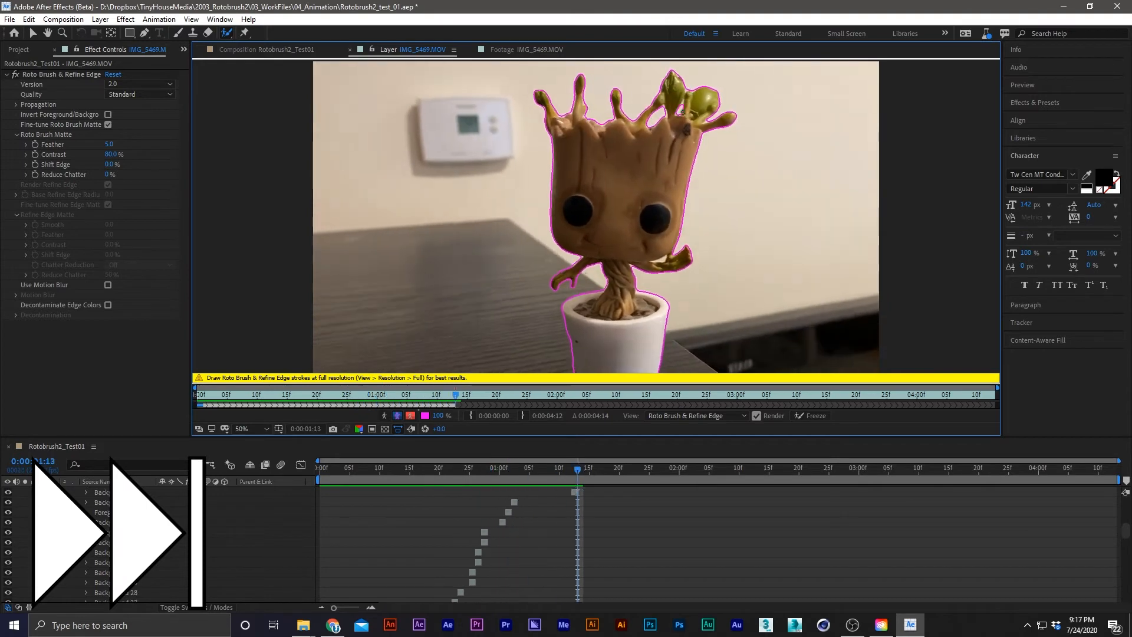
Step: Refine the outline frame by frame from 0:00:01:13 to about 0:00:02:00 with Roto Brush strokes, returning to 0:00:01:27
{"action": "key", "text": "Page_Down"}
{"action": "key", "text": "Page_Down"}
{"action": "key", "text": "Page_Down"}
{"action": "key", "text": "Page_Down"}
{"action": "key", "text": "Page_Down"}
{"action": "key", "text": "Page_Down"}
{"action": "key", "text": "Page_Down"}
{"action": "key", "text": "Page_Down"}
{"action": "key", "text": "Page_Down"}
{"action": "key", "text": "Page_Down"}
{"action": "key", "text": "Page_Down"}
{"action": "key", "text": "Page_Down"}
{"action": "key", "text": "Page_Down"}
{"action": "key", "text": "Page_Down"}
{"action": "key", "text": "Page_Down"}
{"action": "key", "text": "Page_Down"}
{"action": "key", "text": "Page_Down"}
{"action": "key", "text": "Page_Down"}
{"action": "key", "text": "Page_Down"}
{"action": "key", "text": "Page_Down"}
{"action": "key", "text": "Page_Down"}
{"action": "key", "text": "Page_Down"}
{"action": "key", "text": "Page_Down"}
{"action": "left_click", "coordinate": [676, 473]}
{"action": "left_click", "coordinate": [737, 395]}
{"action": "left_click", "coordinate": [539, 395]}
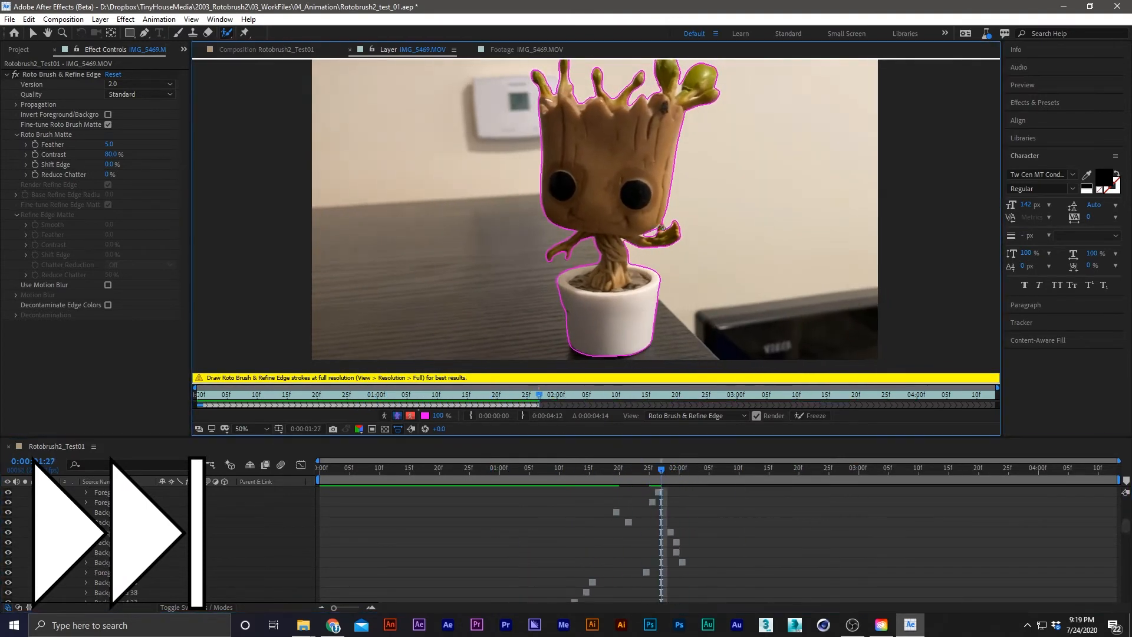
Step: Work through the clip from 0:00:01:27 to 0:00:03:09, correcting the figure's outline with foreground and background strokes
{"action": "key", "text": "Page_Down"}
{"action": "key", "text": "Page_Down"}
{"action": "key", "text": "Page_Down"}
{"action": "key", "text": "Page_Down"}
{"action": "key", "text": "Page_Down"}
{"action": "key", "text": "Page_Down"}
{"action": "key", "text": "Page_Down"}
{"action": "key", "text": "Page_Down"}
{"action": "key", "text": "Page_Down"}
{"action": "key", "text": "Page_Down"}
{"action": "key", "text": "Page_Down"}
{"action": "key", "text": "Page_Down"}
{"action": "key", "text": "Page_Down"}
{"action": "key", "text": "Page_Down"}
{"action": "key", "text": "Page_Down"}
{"action": "key", "text": "Page_Down"}
{"action": "key", "text": "Page_Down"}
{"action": "key", "text": "Page_Down"}
{"action": "key", "text": "Page_Down"}
{"action": "key", "text": "Page_Down"}
{"action": "key", "text": "Page_Down"}
{"action": "key", "text": "Page_Down"}
{"action": "key", "text": "Page_Down"}
{"action": "key", "text": "Page_Down"}
{"action": "key", "text": "Page_Down"}
{"action": "key", "text": "Page_Down"}
{"action": "key", "text": "Page_Down"}
{"action": "key", "text": "Page_Down"}
{"action": "key", "text": "Page_Down"}
{"action": "key", "text": "Page_Down"}
{"action": "key", "text": "Page_Down"}
{"action": "key", "text": "Page_Down"}
{"action": "key", "text": "Page_Down"}
{"action": "key", "text": "Page_Down"}
{"action": "key", "text": "Page_Down"}
{"action": "key", "text": "Page_Down"}
{"action": "key", "text": "Page_Down"}
{"action": "key", "text": "Page_Down"}
{"action": "left_click", "coordinate": [668, 85], "text": "alt"}
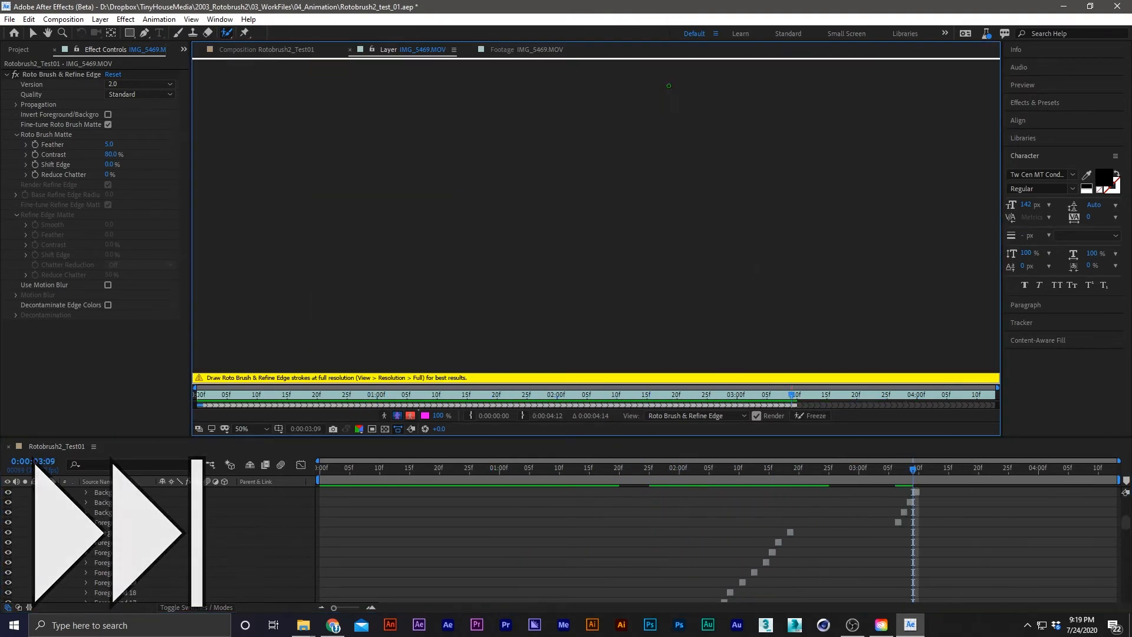
Step: Continue frame by frame from 0:00:03:09 to 0:00:04:01, removing stray areas near the leaf with background strokes
{"action": "key", "text": "Page_Down"}
{"action": "key", "text": "Page_Down"}
{"action": "left_click", "coordinate": [668, 86], "text": "alt"}
{"action": "key", "text": "Page_Down"}
{"action": "key", "text": "Page_Down"}
{"action": "key", "text": "Page_Down"}
{"action": "key", "text": "Page_Down"}
{"action": "key", "text": "Page_Down"}
{"action": "key", "text": "Page_Down"}
{"action": "key", "text": "Page_Down"}
{"action": "key", "text": "Page_Down"}
{"action": "left_click", "coordinate": [669, 86], "text": "alt"}
{"action": "key", "text": "Page_Down"}
{"action": "key", "text": "Page_Down"}
{"action": "key", "text": "Page_Down"}
{"action": "key", "text": "Page_Down"}
{"action": "key", "text": "Page_Down"}
{"action": "key", "text": "Page_Down"}
{"action": "key", "text": "Page_Down"}
{"action": "key", "text": "Page_Down"}
{"action": "key", "text": "Page_Down"}
{"action": "key", "text": "Page_Down"}
{"action": "key", "text": "Page_Down"}
{"action": "key", "text": "Page_Down"}
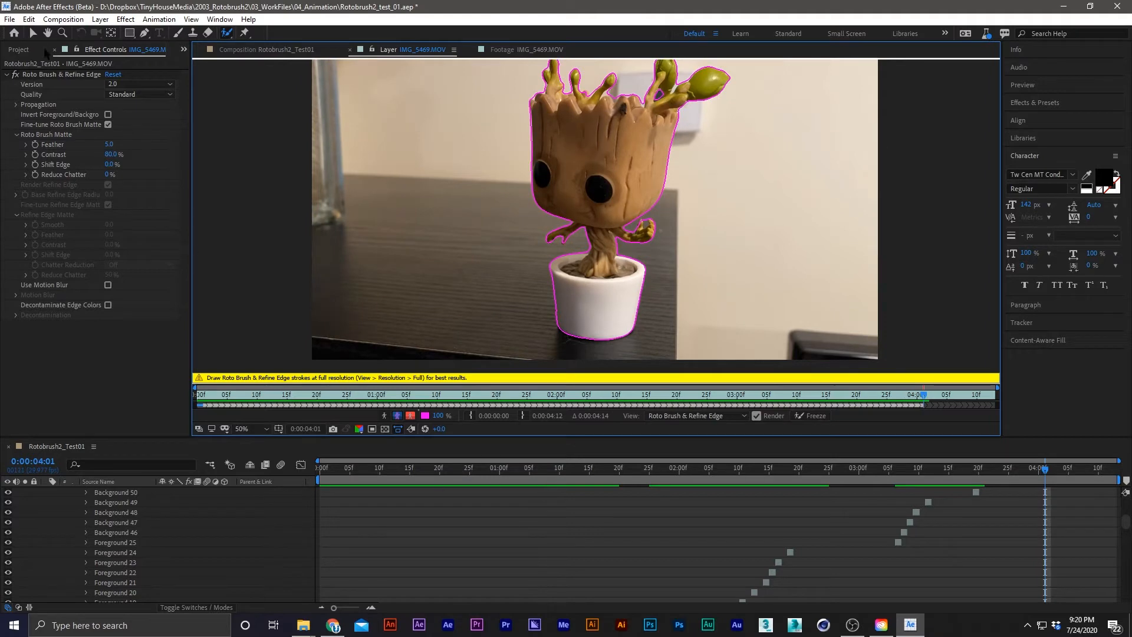
Step: Review all Roto Brush strokes of the footage layer in an enlarged timeline, then collapse the layer's properties
{"action": "key", "text": "v"}
{"action": "left_click_drag", "start_coordinate": [452, 469], "coordinate": [345, 501]}
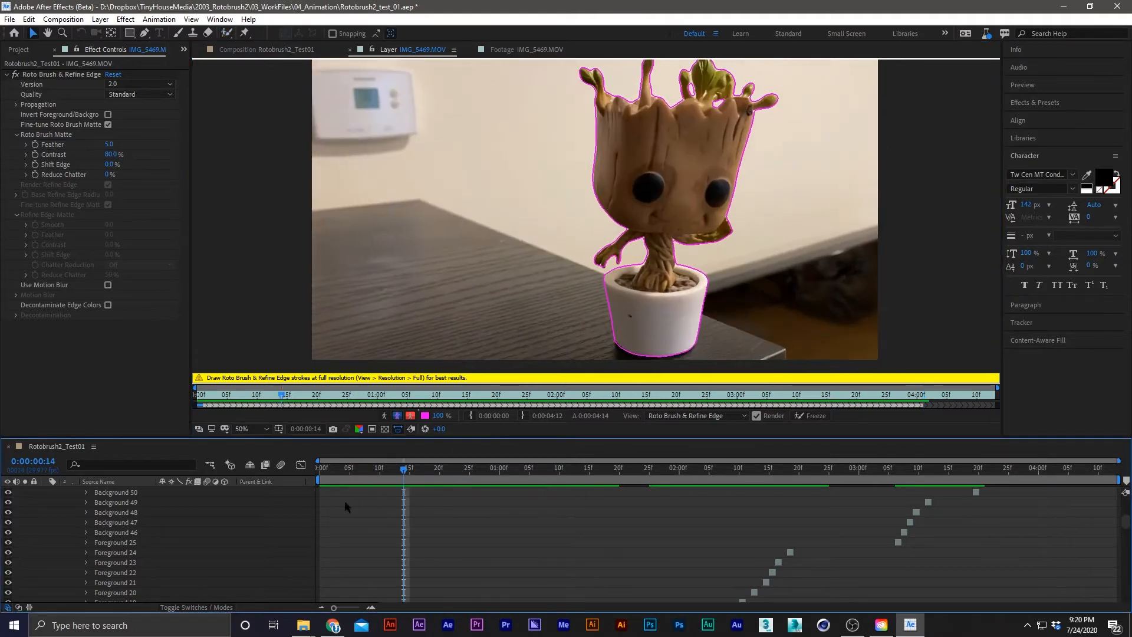
{"action": "key", "text": "grave"}
{"action": "scroll", "coordinate": [708, 407], "scroll_direction": "up", "scroll_amount": 5}
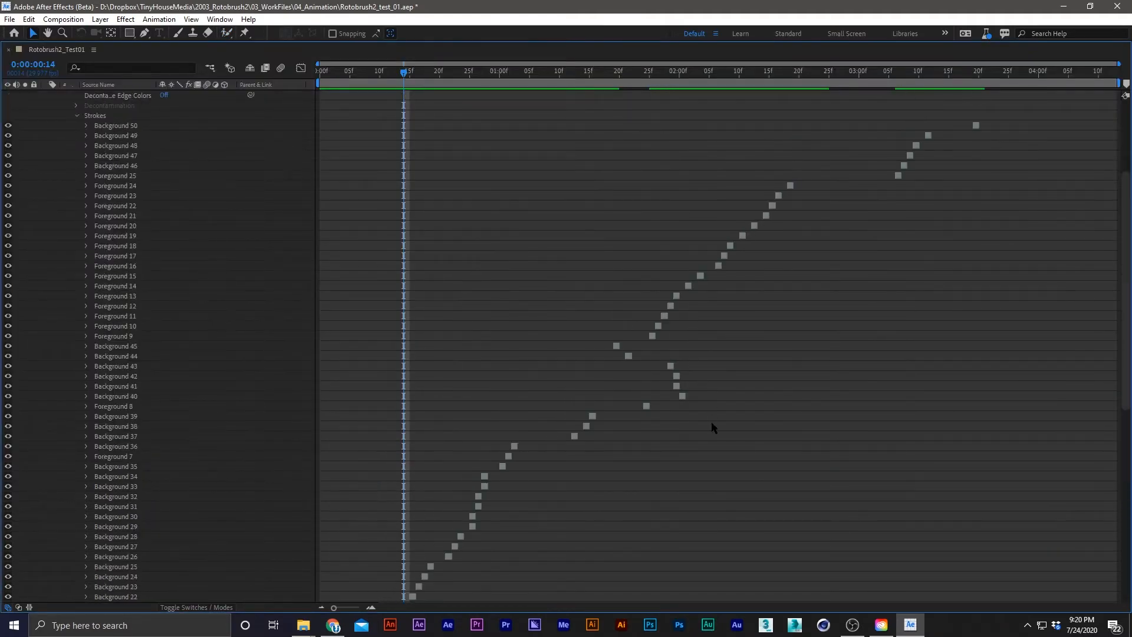
{"action": "scroll", "coordinate": [710, 420], "scroll_direction": "down", "scroll_amount": 10}
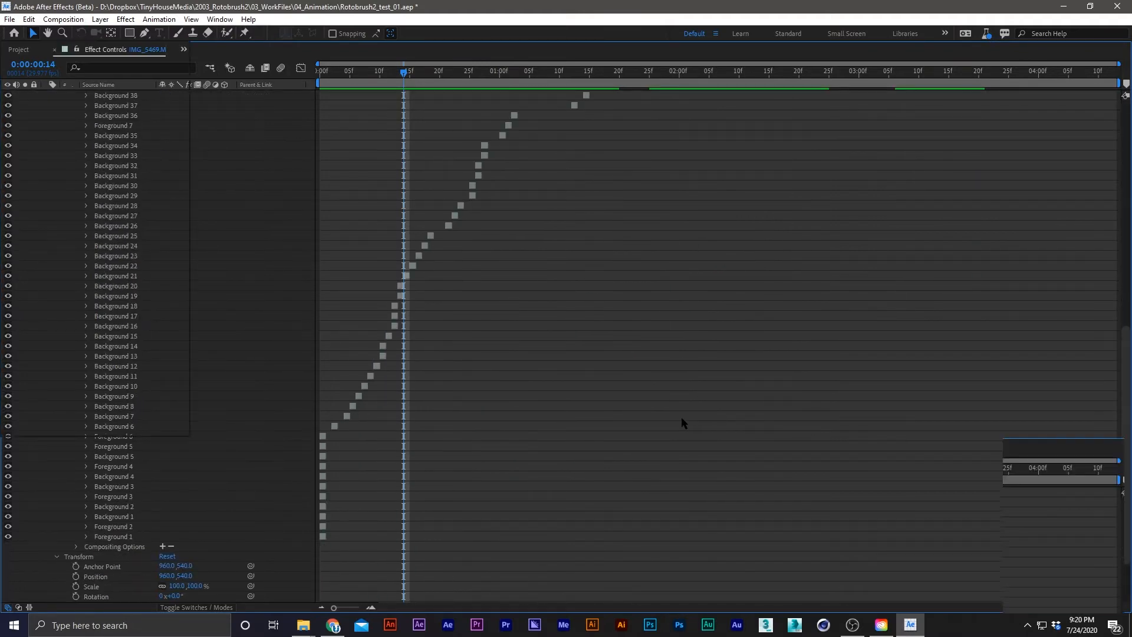
{"action": "key", "text": "grave"}
{"action": "key", "text": "u"}
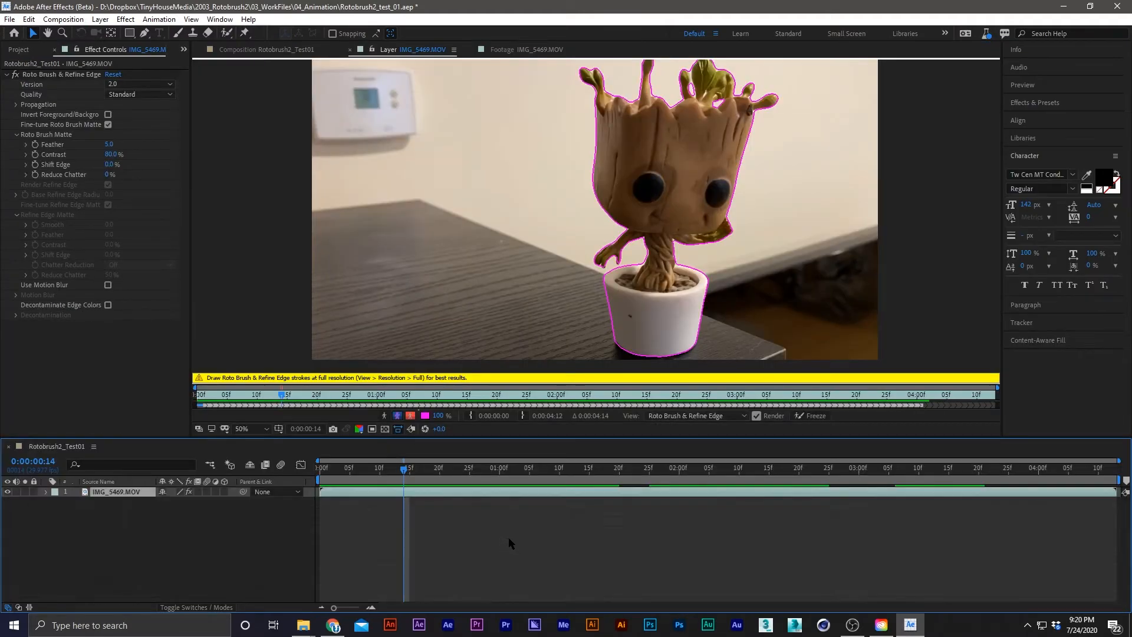
Step: Play back the roto result in the layer view and in the Rotobrush2_Test01 composition, and save the project
{"action": "left_click", "coordinate": [471, 510]}
{"action": "key", "text": "space"}
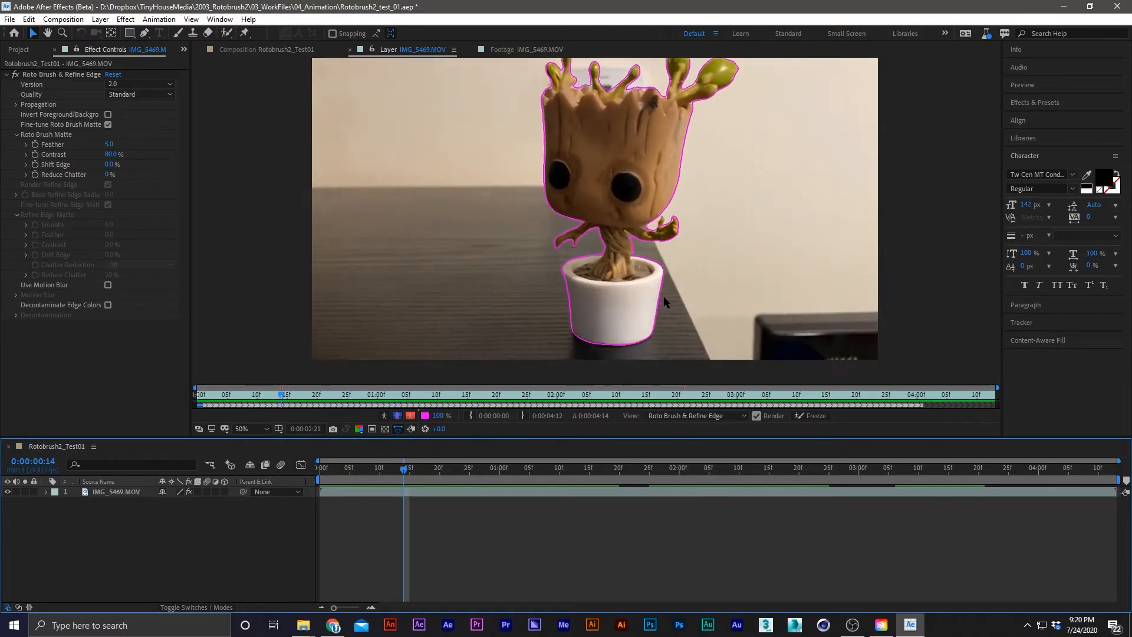
{"action": "key", "text": "space"}
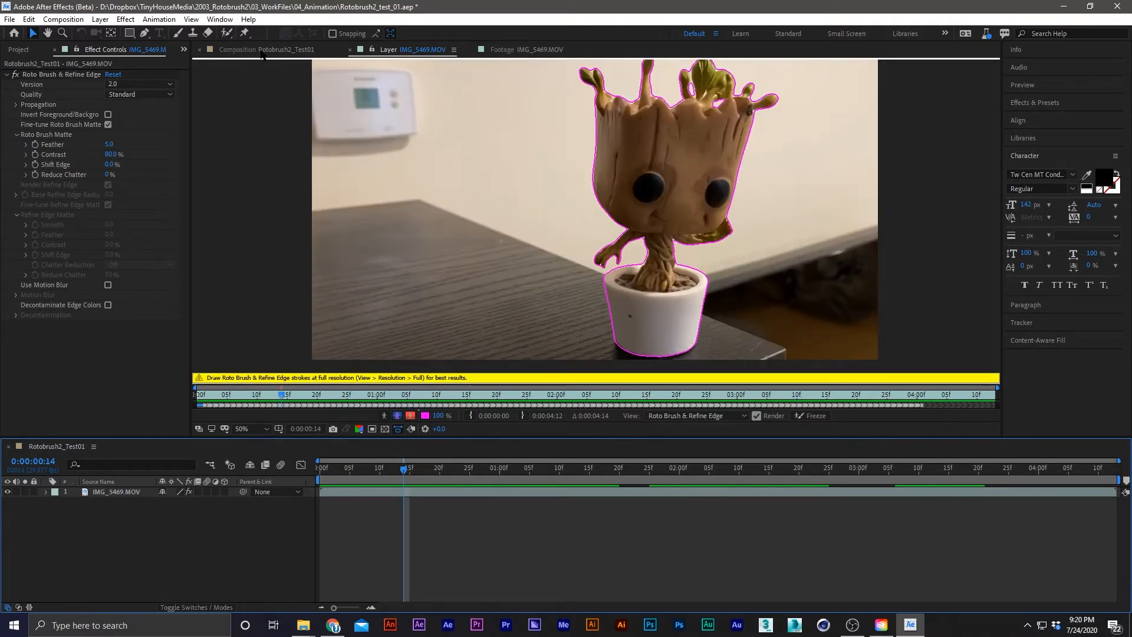
{"action": "left_click", "coordinate": [262, 51]}
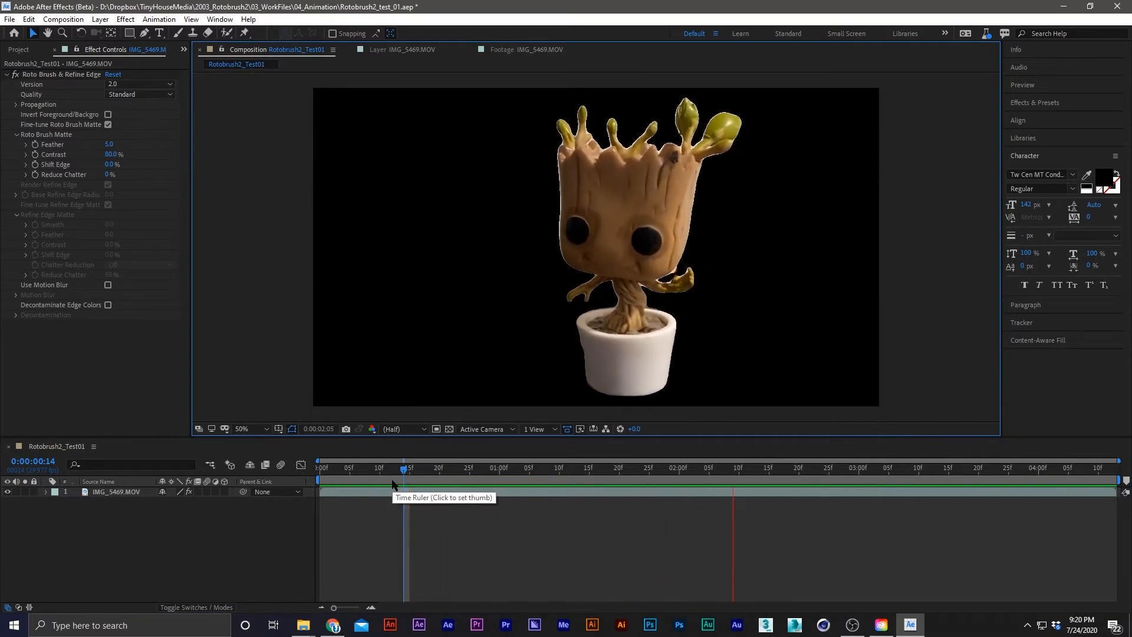
{"action": "left_click", "coordinate": [466, 498]}
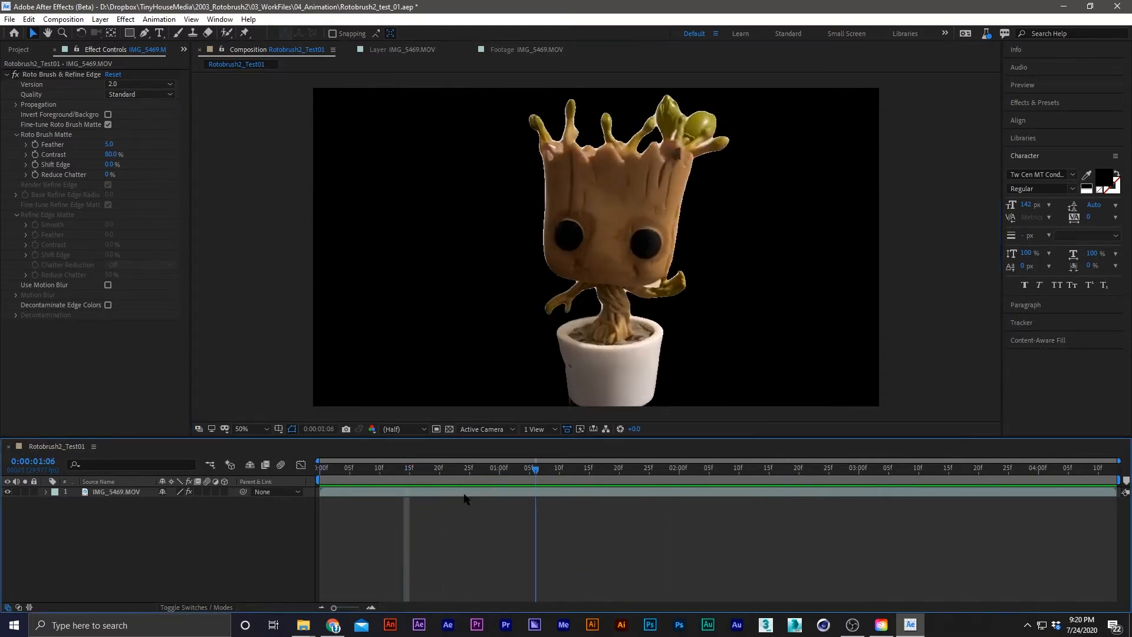
{"action": "key", "text": "ctrl+s"}
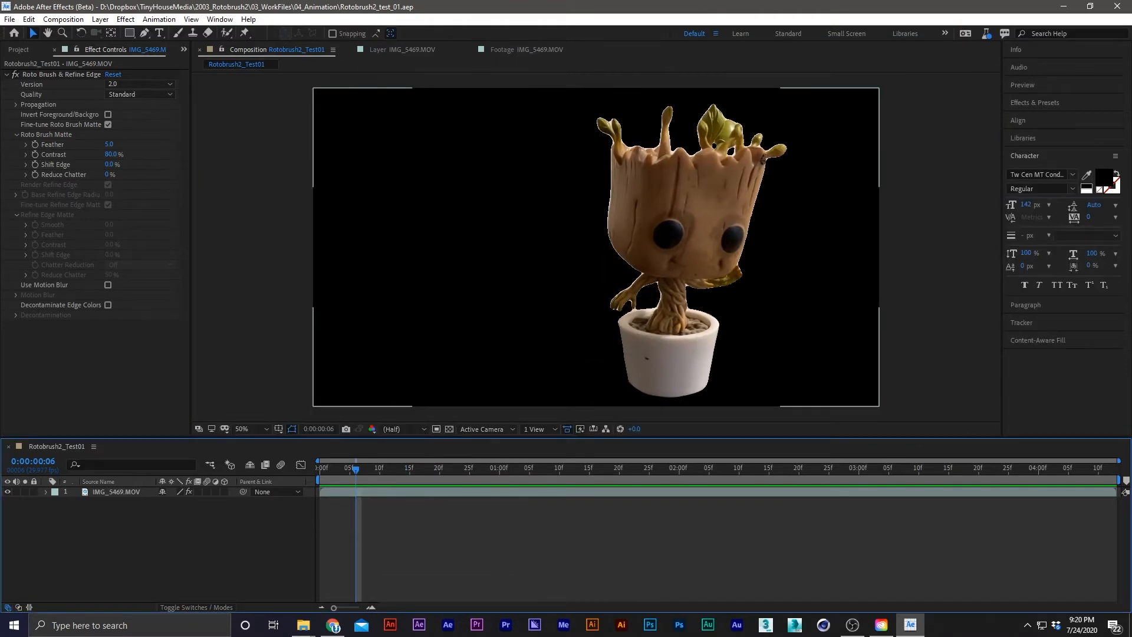
Step: Add a full-frame white rectangle shape layer beneath the IMG_5469.MOV layer and name it BG
{"action": "left_click", "coordinate": [131, 33]}
{"action": "double_click", "coordinate": [131, 34]}
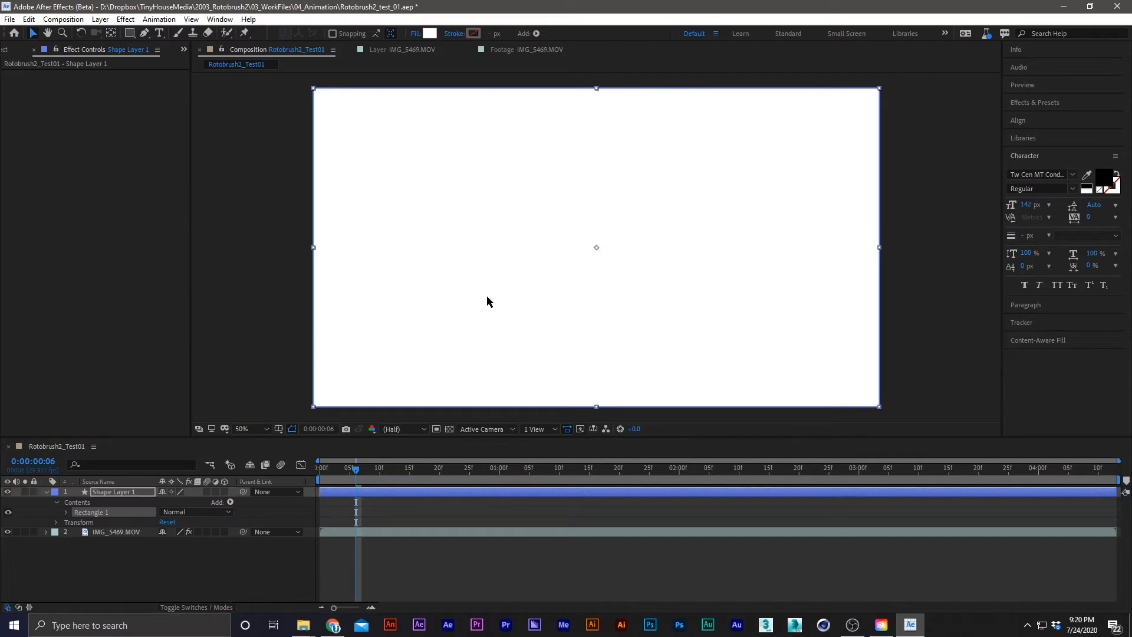
{"action": "left_click", "coordinate": [120, 607]}
{"action": "left_click_drag", "start_coordinate": [115, 497], "coordinate": [130, 558]}
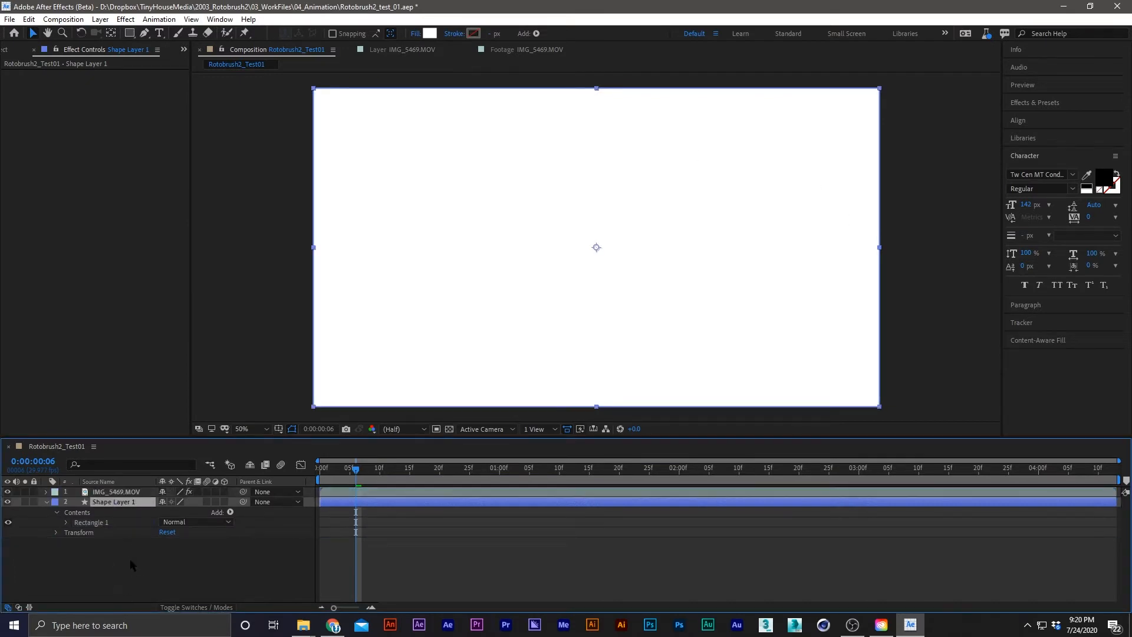
{"action": "key", "text": "Return"}
{"action": "type", "text": "BG"}
{"action": "key", "text": "Return"}
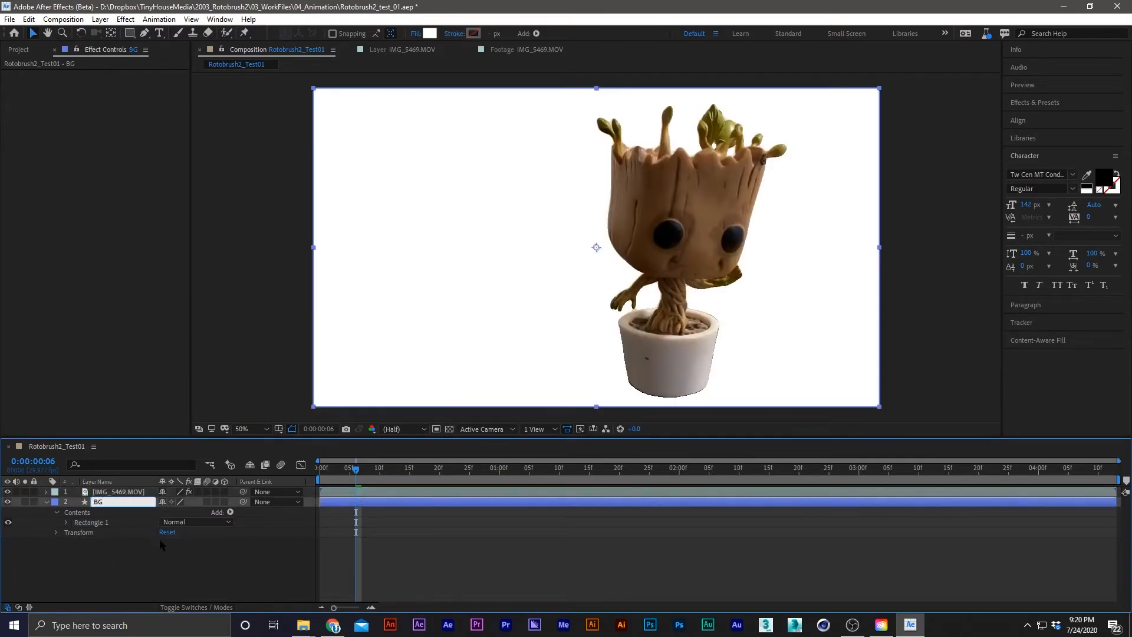
{"action": "key", "text": "F2"}
Step: Find the Gradient Ramp effect by searching for "ramp" and apply it to the BG layer
{"action": "left_click", "coordinate": [1028, 105]}
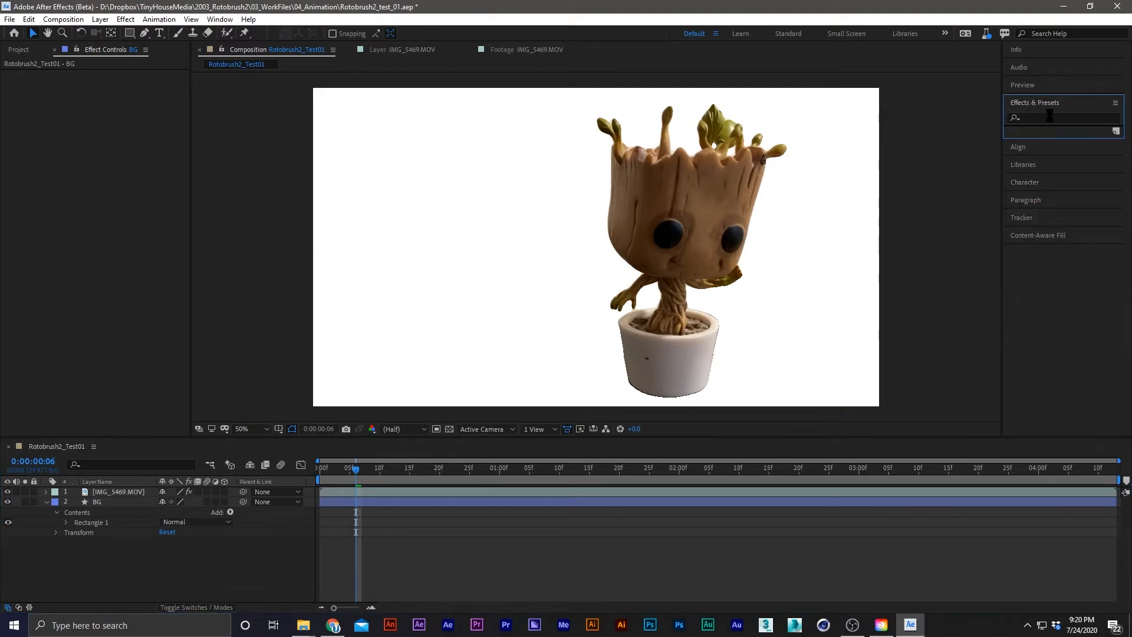
{"action": "left_click", "coordinate": [1052, 116]}
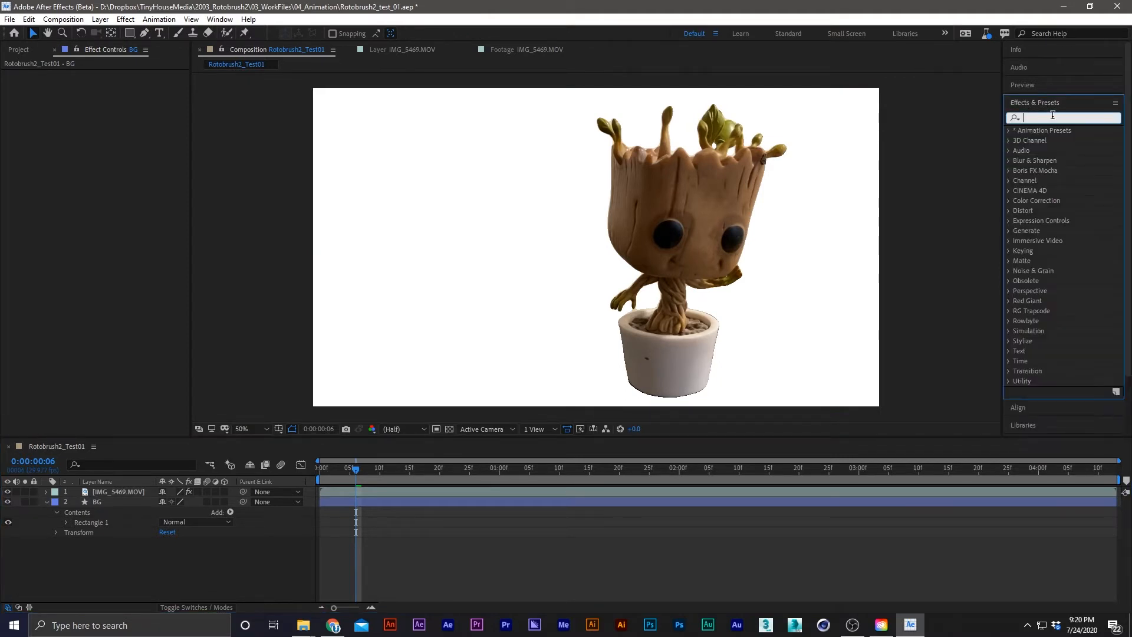
{"action": "type", "text": "ramp"}
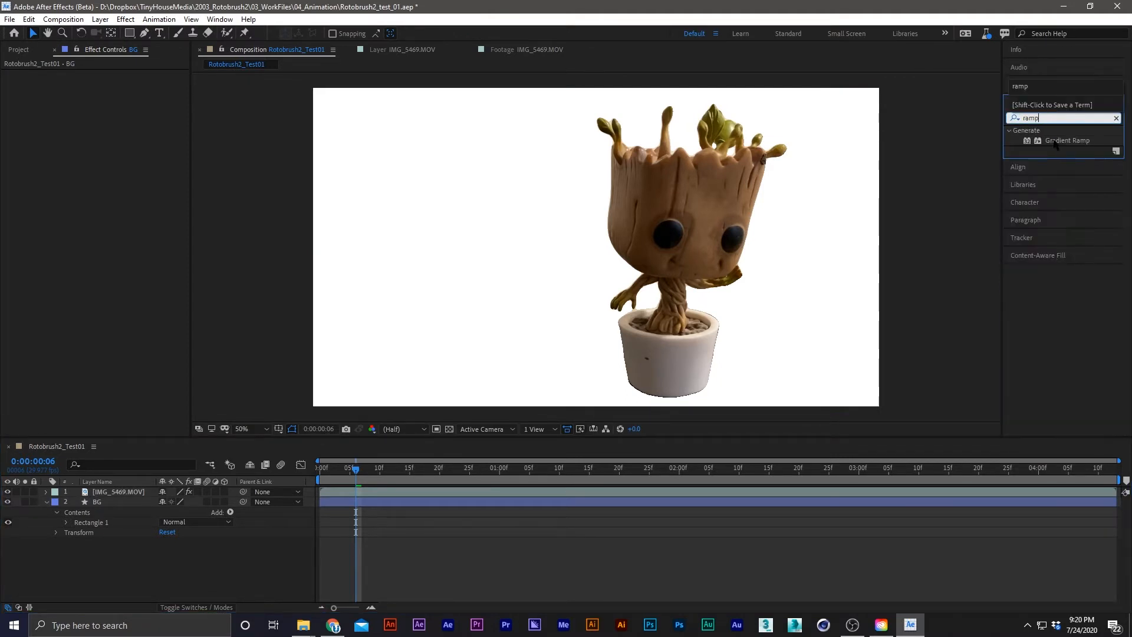
{"action": "left_click_drag", "start_coordinate": [1055, 141], "coordinate": [316, 478]}
{"action": "left_click", "coordinate": [249, 588]}
{"action": "key", "text": "u"}
{"action": "left_click", "coordinate": [1046, 104]}
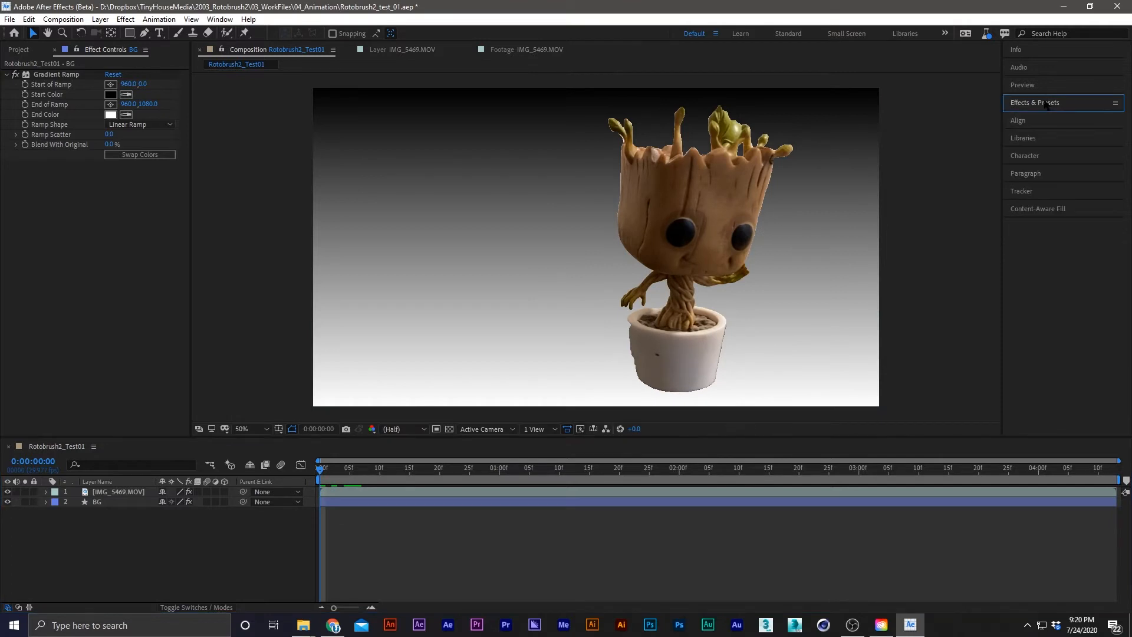
{"action": "left_click", "coordinate": [1050, 103]}
{"action": "left_click", "coordinate": [1115, 118]}
Step: Preview the isolated figure against the gradient background to check its edges
{"action": "mouse_move", "coordinate": [460, 468]}
{"action": "left_mouse_down"}
{"action": "mouse_move", "coordinate": [709, 469]}
{"action": "mouse_move", "coordinate": [481, 470]}
{"action": "left_mouse_up"}
{"action": "key", "text": "space"}
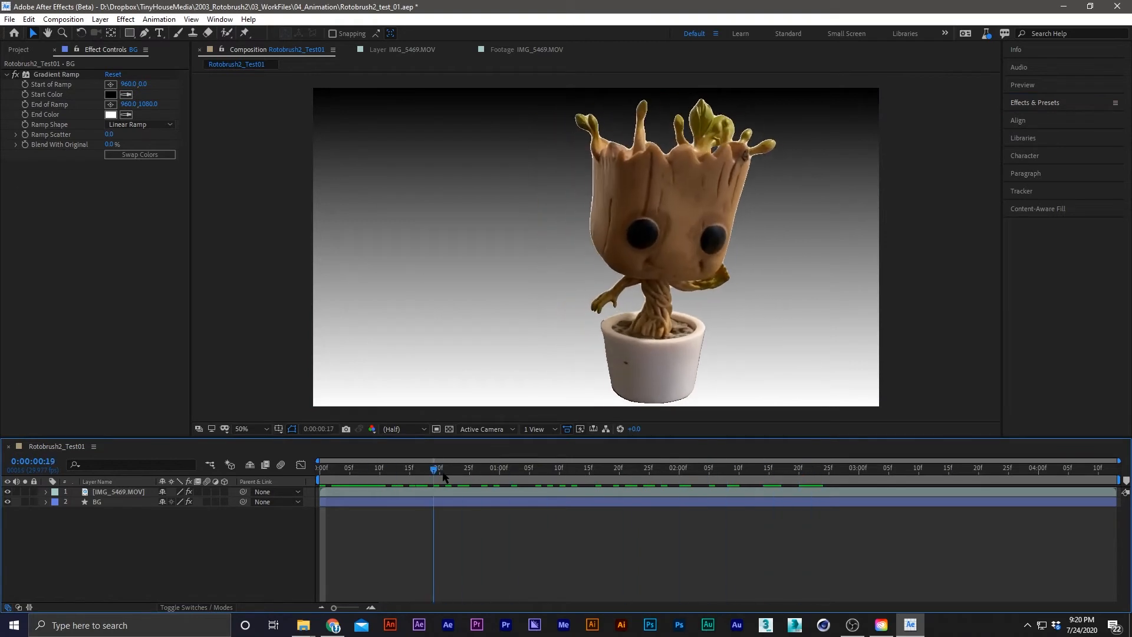
{"action": "key", "text": "space"}
Step: Apply the Matte Choker effect to the IMG_5469.MOV layer
{"action": "left_click", "coordinate": [402, 492]}
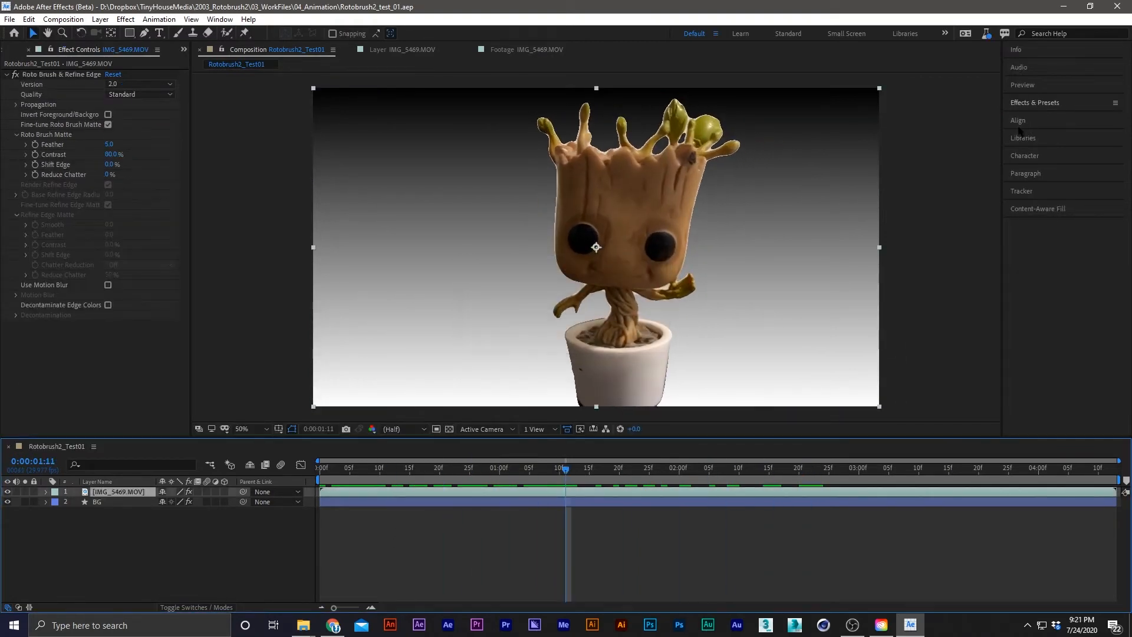
{"action": "left_click", "coordinate": [1029, 104]}
{"action": "left_click", "coordinate": [1045, 117]}
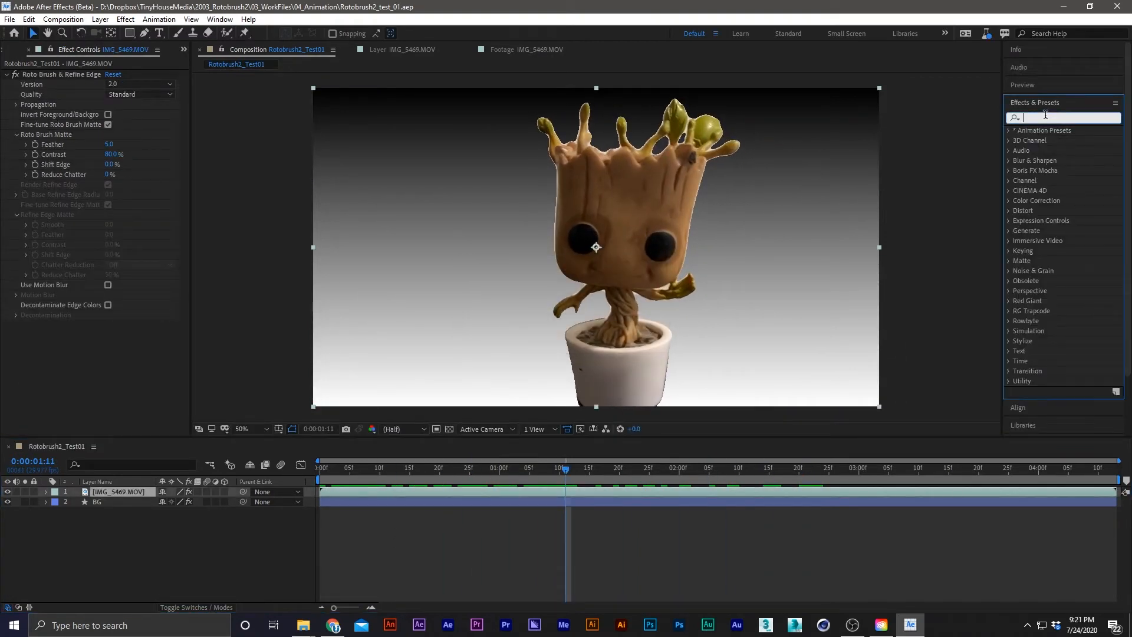
{"action": "type", "text": "matt"}
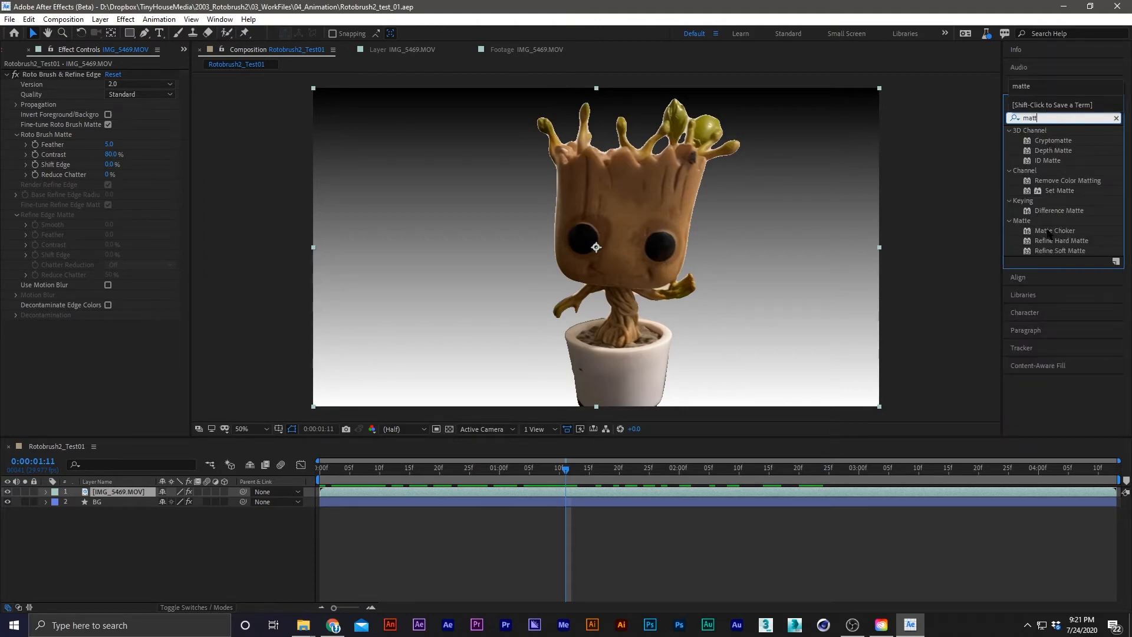
{"action": "double_click", "coordinate": [1048, 231]}
Step: Find the Simple Choker effect and add it to the IMG_5469.MOV layer after Matte Choker
{"action": "type", "text": "soi"}
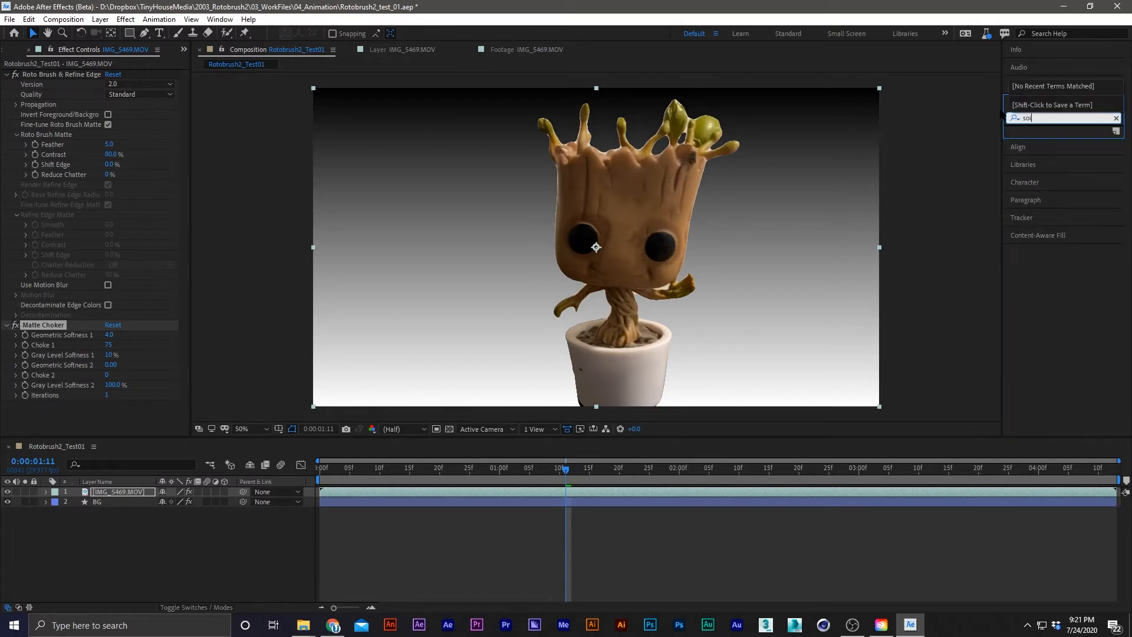
{"action": "key", "text": "BackSpace"}
{"action": "key", "text": "BackSpace"}
{"action": "type", "text": "imop"}
{"action": "key", "text": "BackSpace"}
{"action": "key", "text": "BackSpace"}
{"action": "type", "text": "pl"}
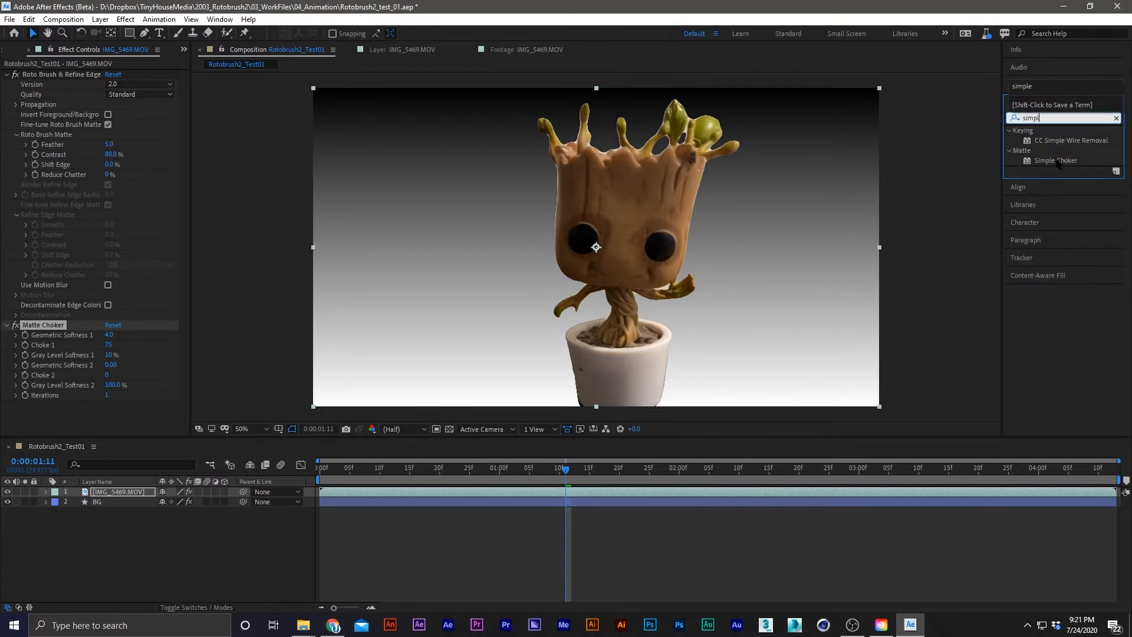
{"action": "left_click", "coordinate": [1057, 161]}
{"action": "left_click_drag", "start_coordinate": [1058, 161], "coordinate": [42, 244]}
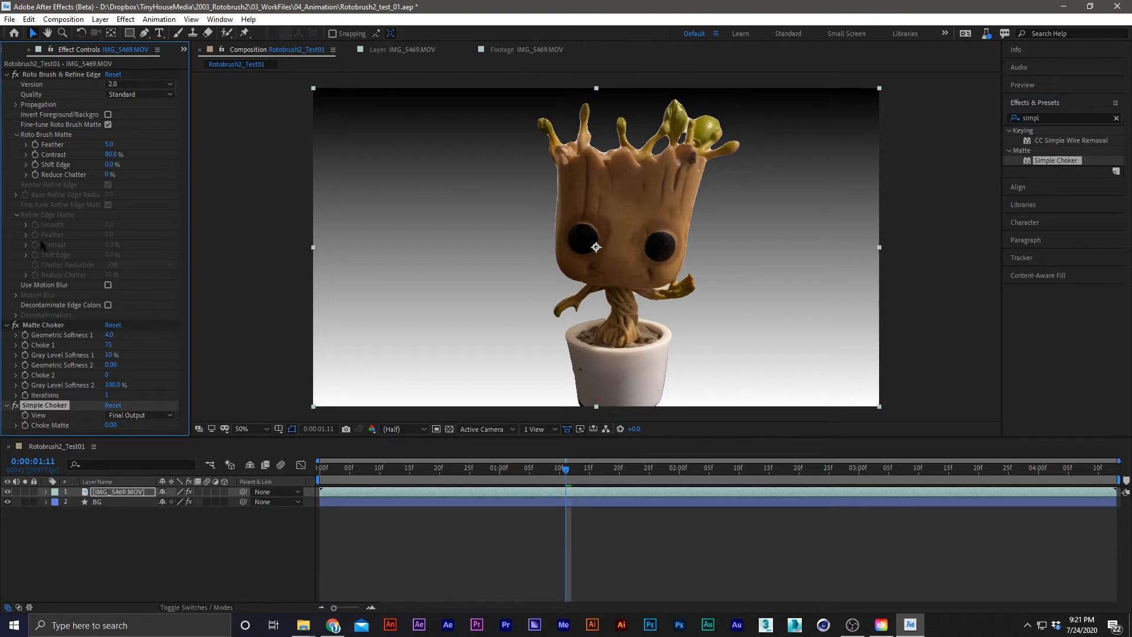
Step: Disable Matte Choker and set Simple Choker's Choke Matte to 18.30
{"action": "left_click", "coordinate": [7, 75]}
{"action": "left_click", "coordinate": [6, 85]}
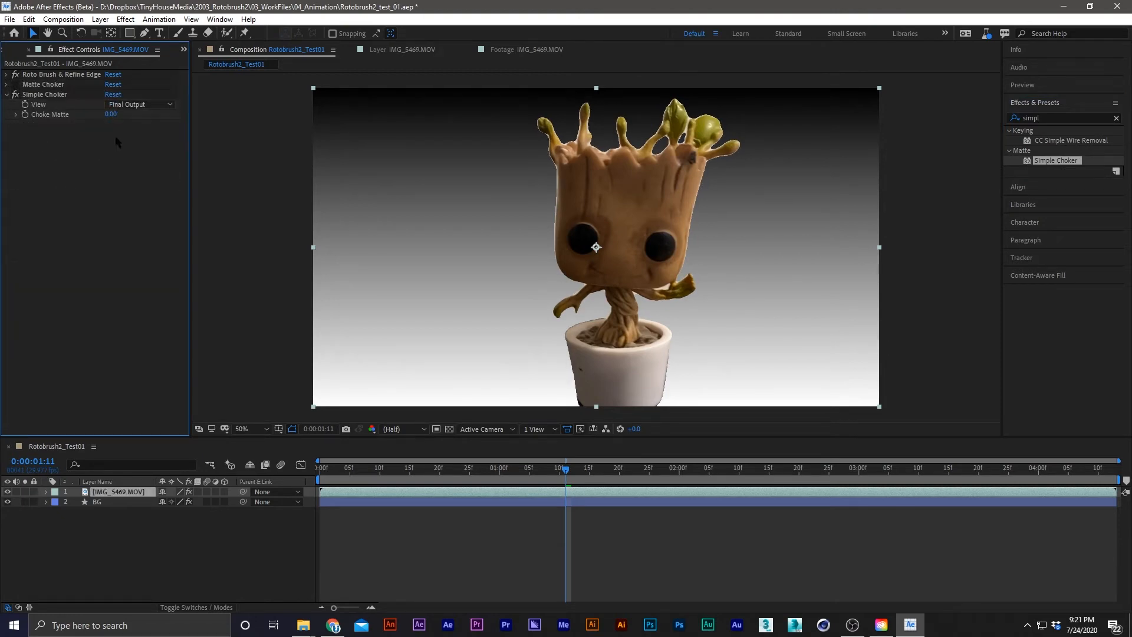
{"action": "left_click_drag", "start_coordinate": [110, 116], "coordinate": [207, 108]}
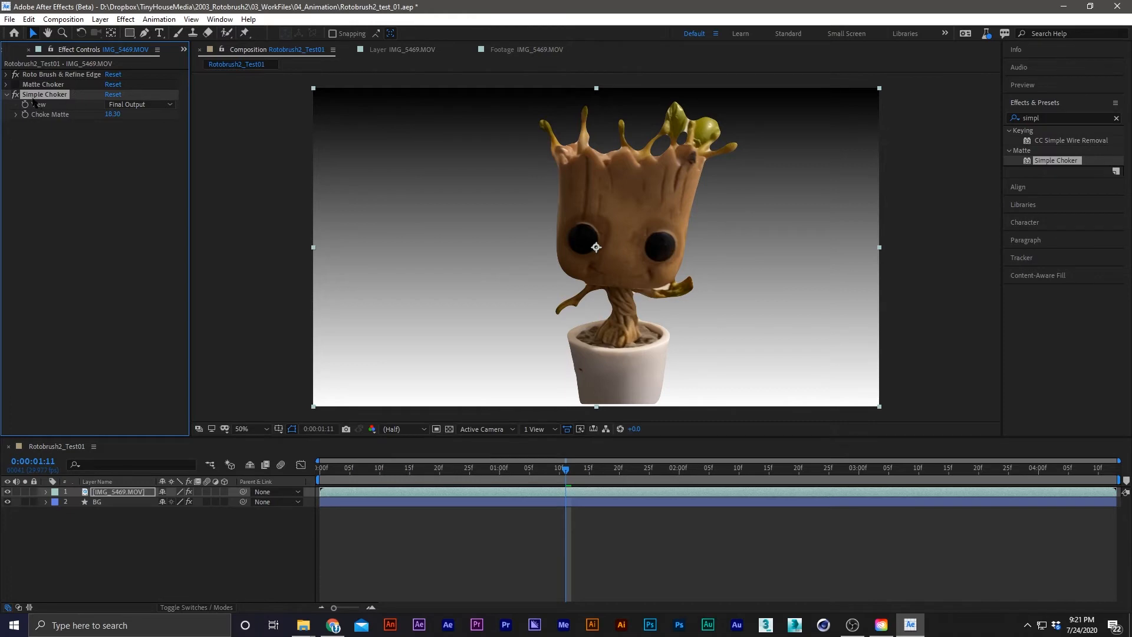
Step: Disable Simple Choker and move the re-enabled Matte Choker below it, comparing the edges with Matte Choker off and on
{"action": "left_click_drag", "start_coordinate": [42, 85], "coordinate": [56, 150]}
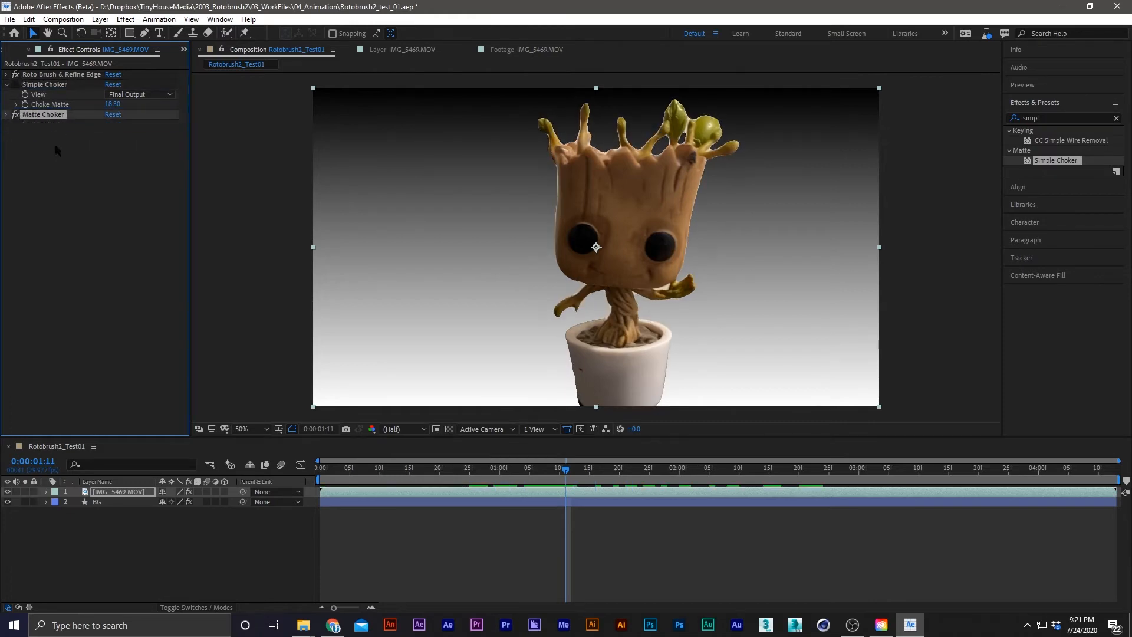
{"action": "left_click", "coordinate": [7, 116]}
{"action": "left_click", "coordinate": [15, 114]}
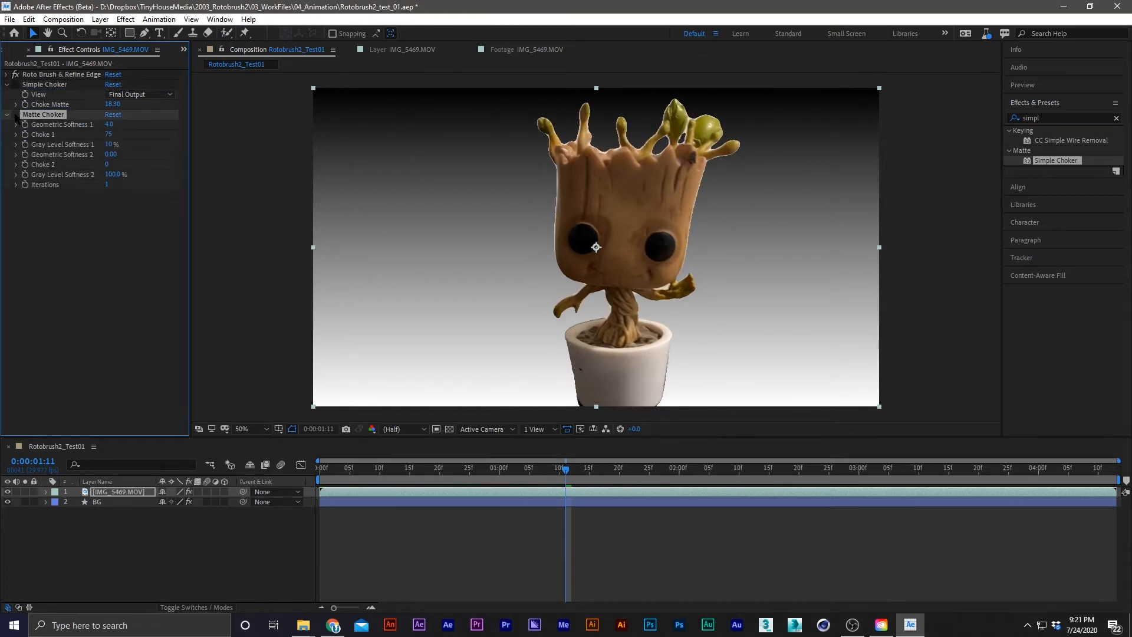
{"action": "left_click", "coordinate": [15, 115]}
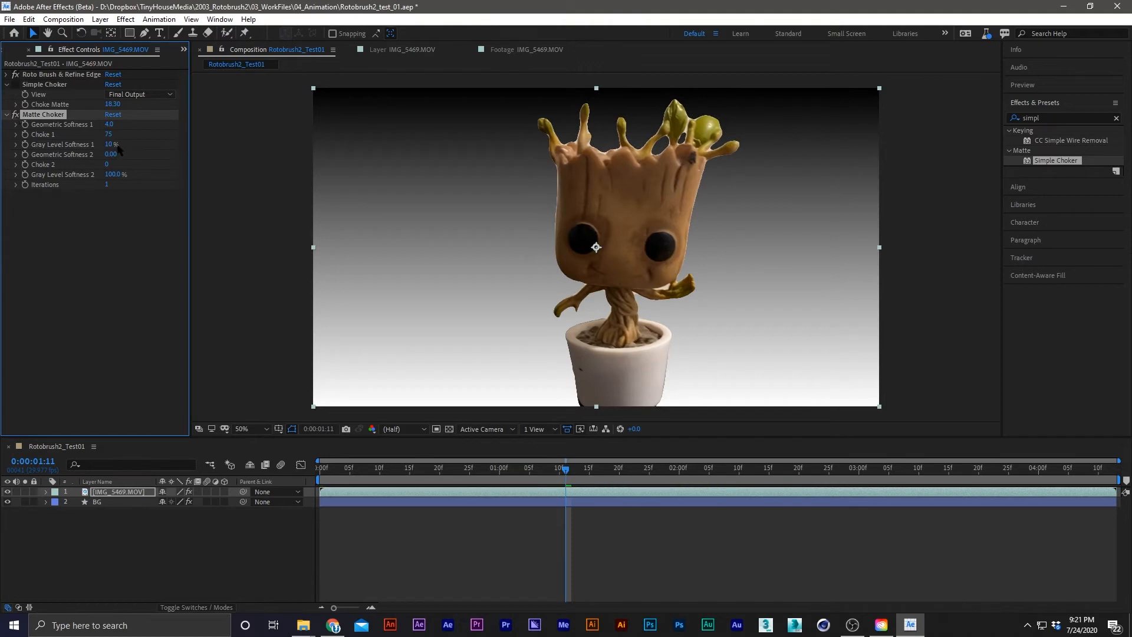
Step: Try a different Gray Level Softness 1 on Matte Choker, undo it, and compare the edges with the effect off and on
{"action": "left_click_drag", "start_coordinate": [118, 145], "coordinate": [364, 158]}
{"action": "key", "text": "ctrl+z"}
{"action": "left_click", "coordinate": [14, 115]}
{"action": "left_click", "coordinate": [15, 115]}
Step: Preview the figure with Matte Choker applied over the gradient and save the project
{"action": "left_click", "coordinate": [573, 574]}
{"action": "key", "text": "space"}
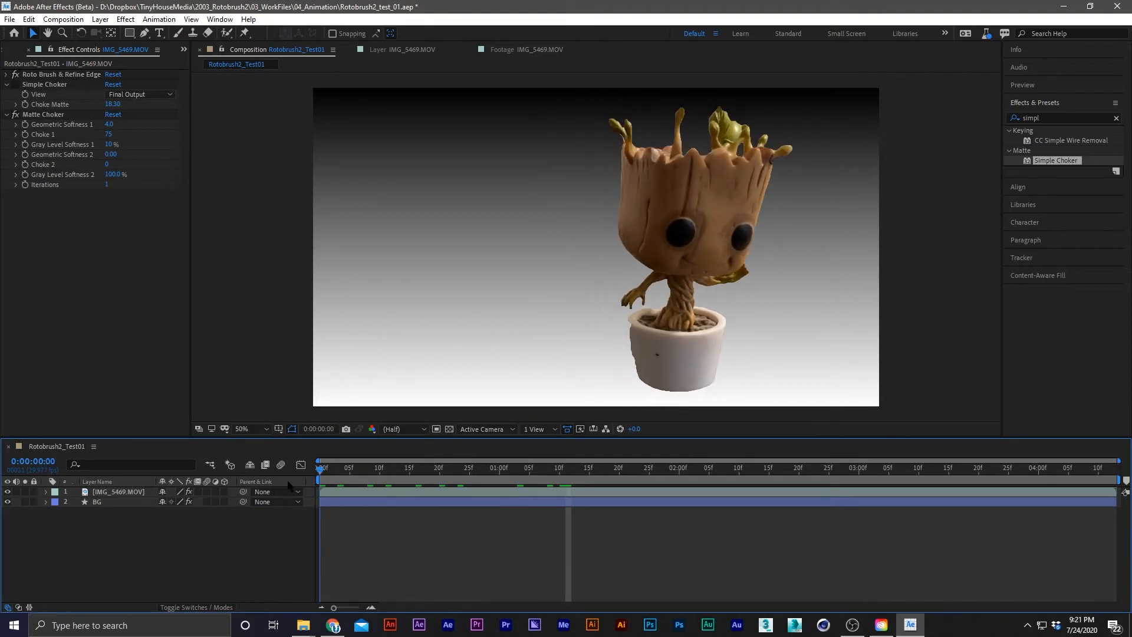
{"action": "key", "text": "space"}
{"action": "key", "text": "ctrl+s"}
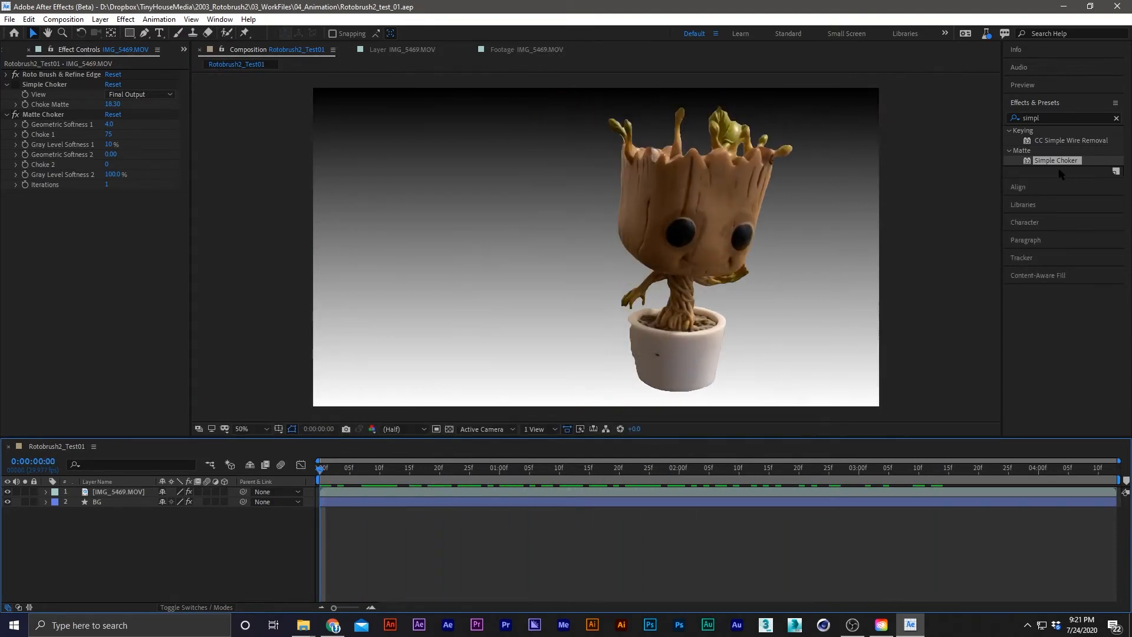
Step: Start Stabilize Motion on IMG_5469.MOV, fit the track point and its search region around the figure's left eye, and analyze forward
{"action": "left_click", "coordinate": [373, 493]}
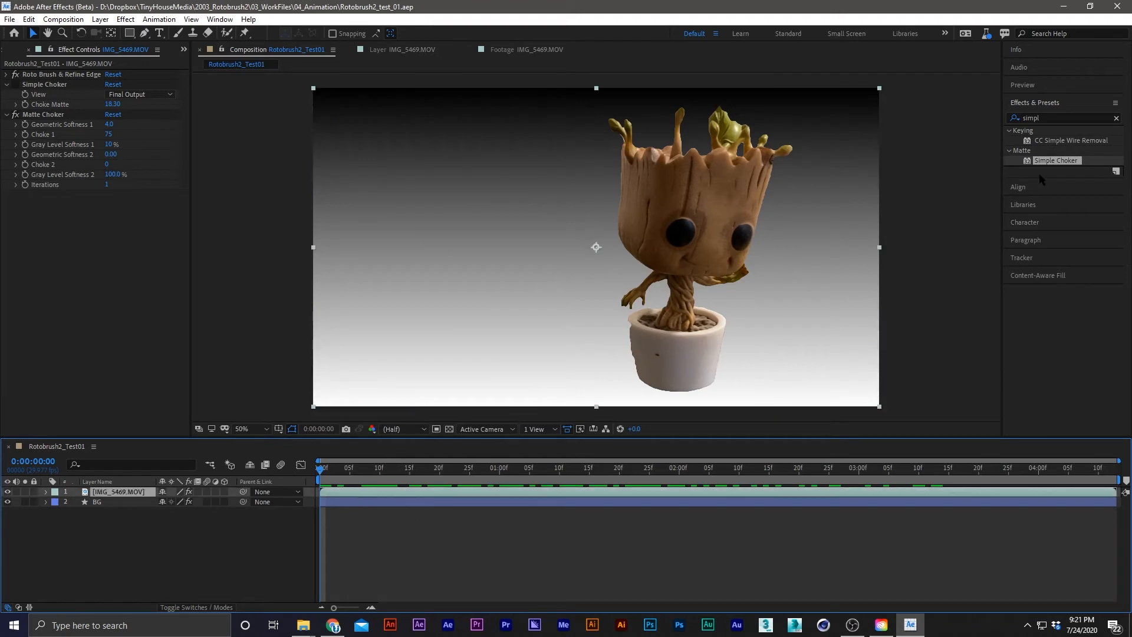
{"action": "left_click", "coordinate": [1048, 105]}
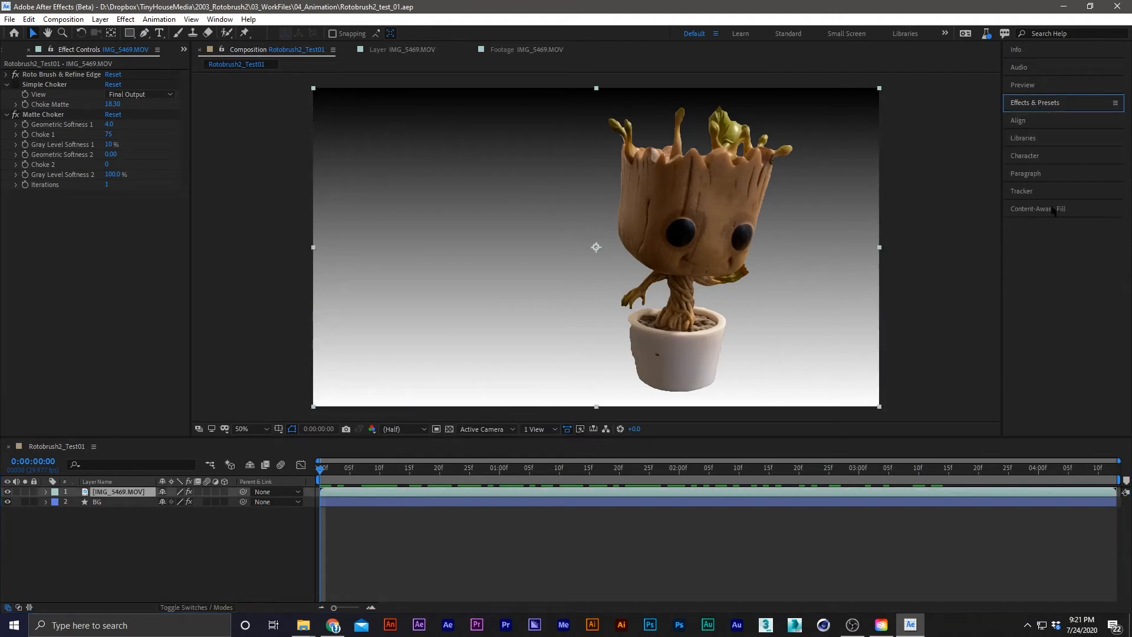
{"action": "left_click", "coordinate": [1033, 192]}
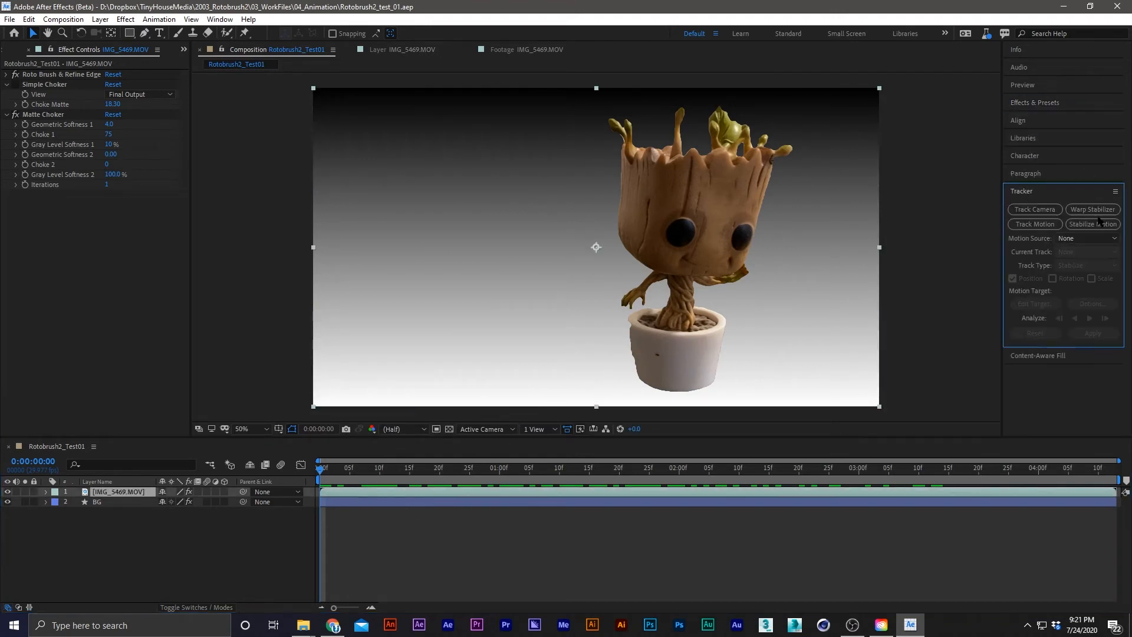
{"action": "left_click", "coordinate": [1090, 225]}
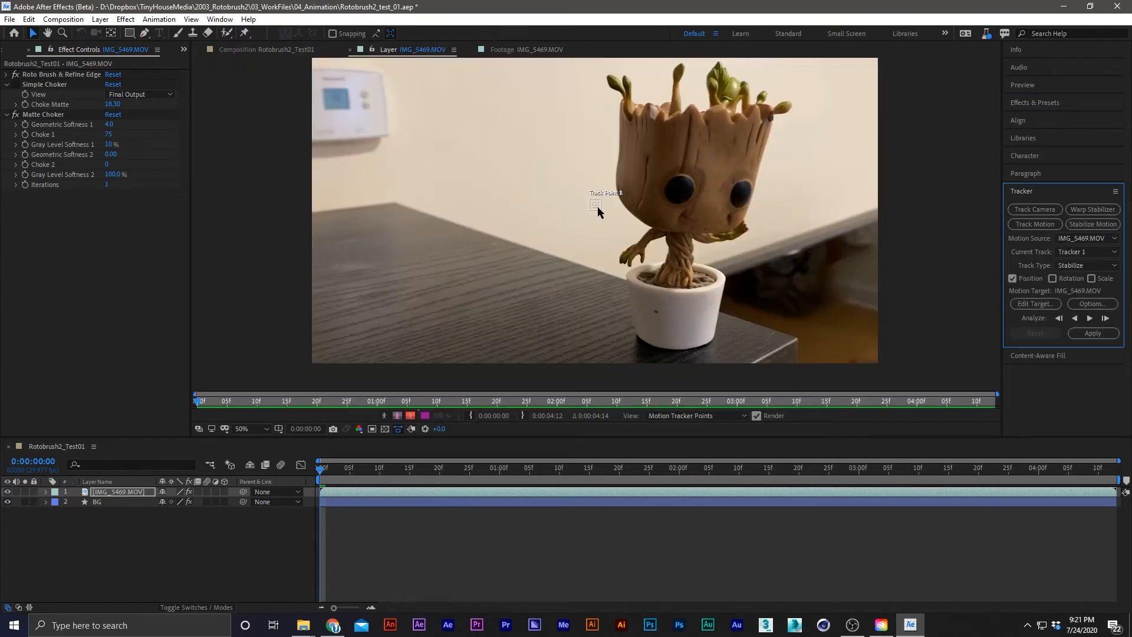
{"action": "left_click", "coordinate": [597, 206]}
{"action": "left_click_drag", "start_coordinate": [603, 212], "coordinate": [694, 202]}
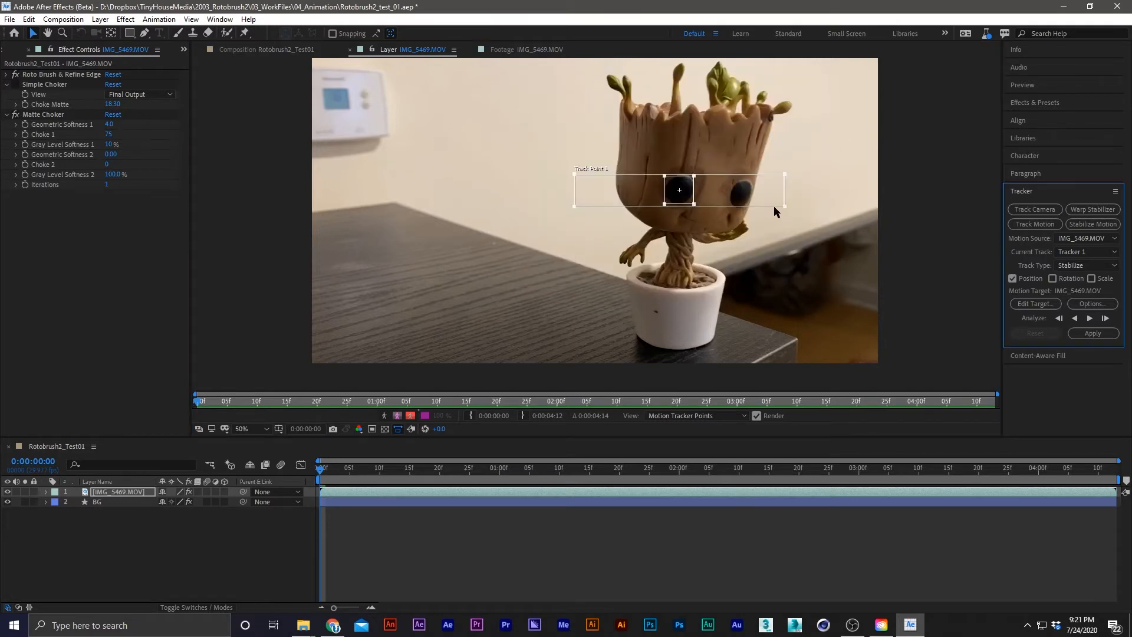
{"action": "left_click_drag", "start_coordinate": [783, 207], "coordinate": [702, 208]}
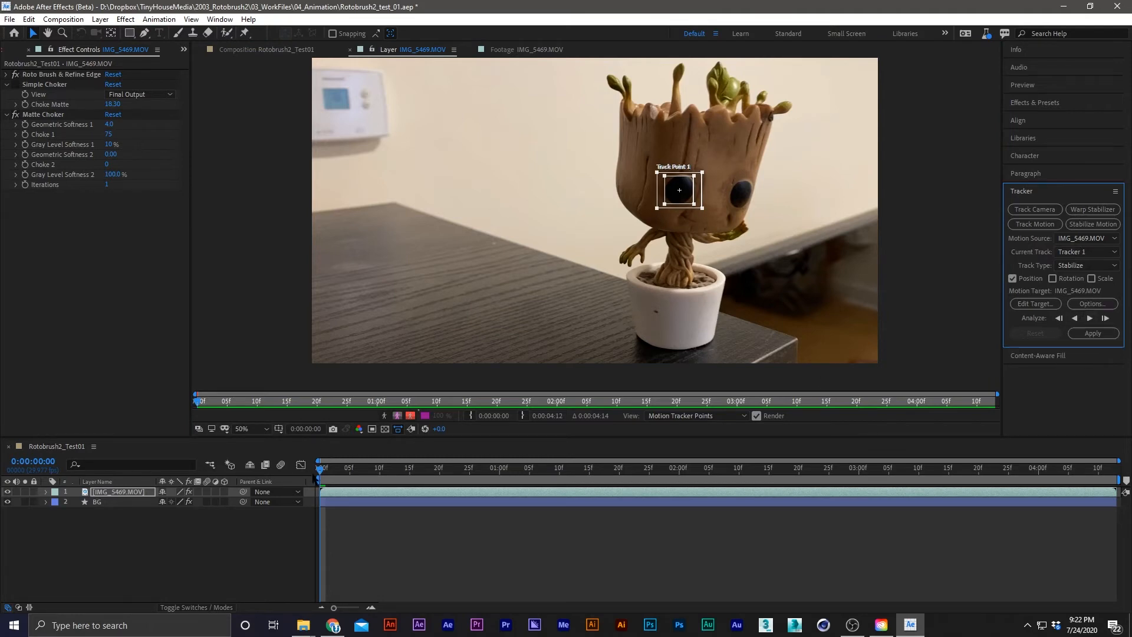
{"action": "left_click", "coordinate": [1089, 318]}
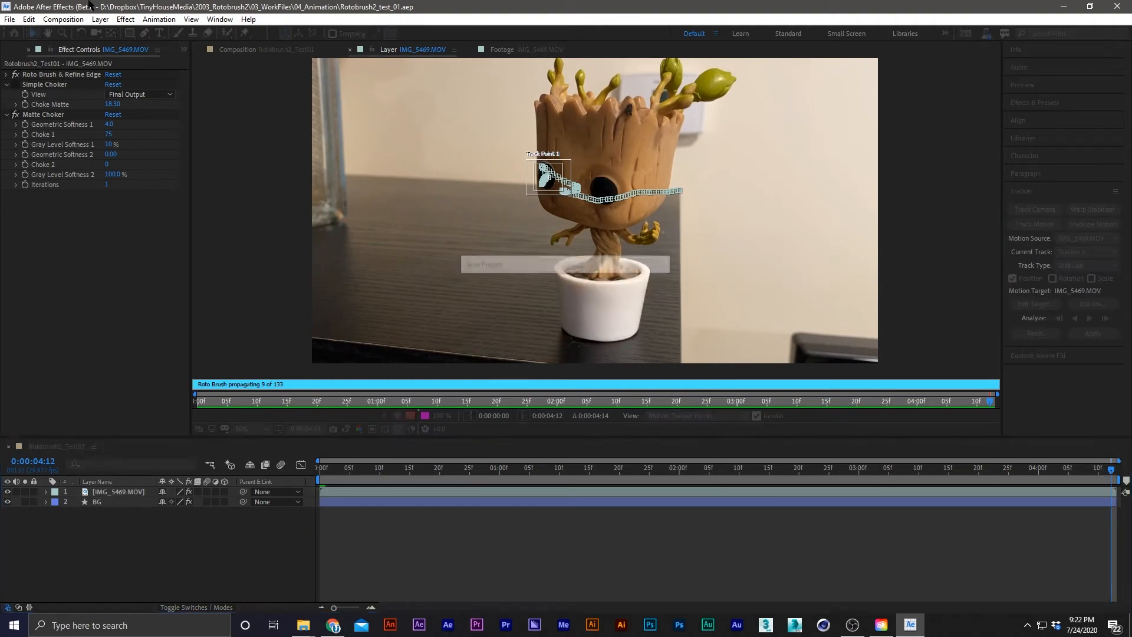
{"action": "left_click", "coordinate": [100, 19]}
{"action": "mouse_move", "coordinate": [124, 34]}
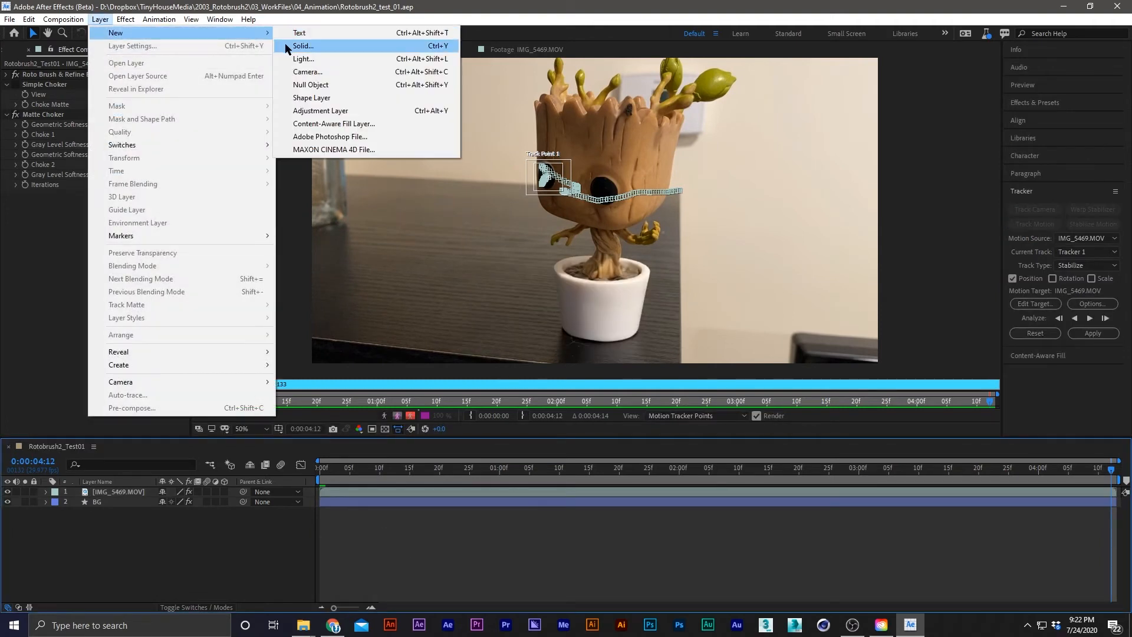
{"action": "left_click", "coordinate": [300, 46]}
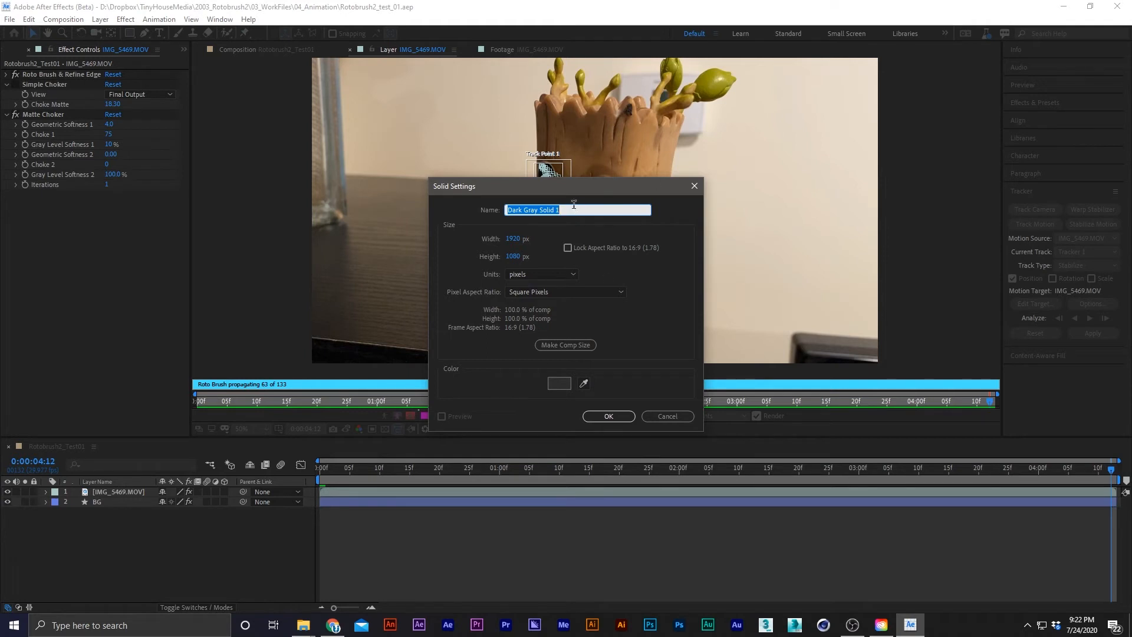
{"action": "left_click", "coordinate": [667, 416]}
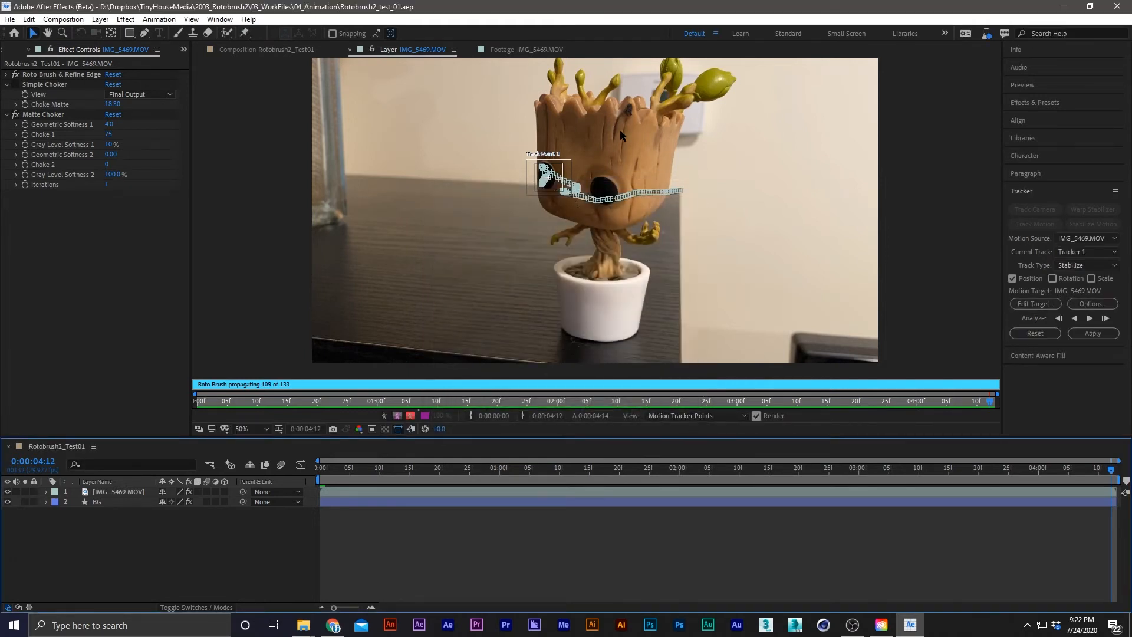
Step: Create a new shape layer with the Rectangle tool and name it Null
{"action": "double_click", "coordinate": [129, 33]}
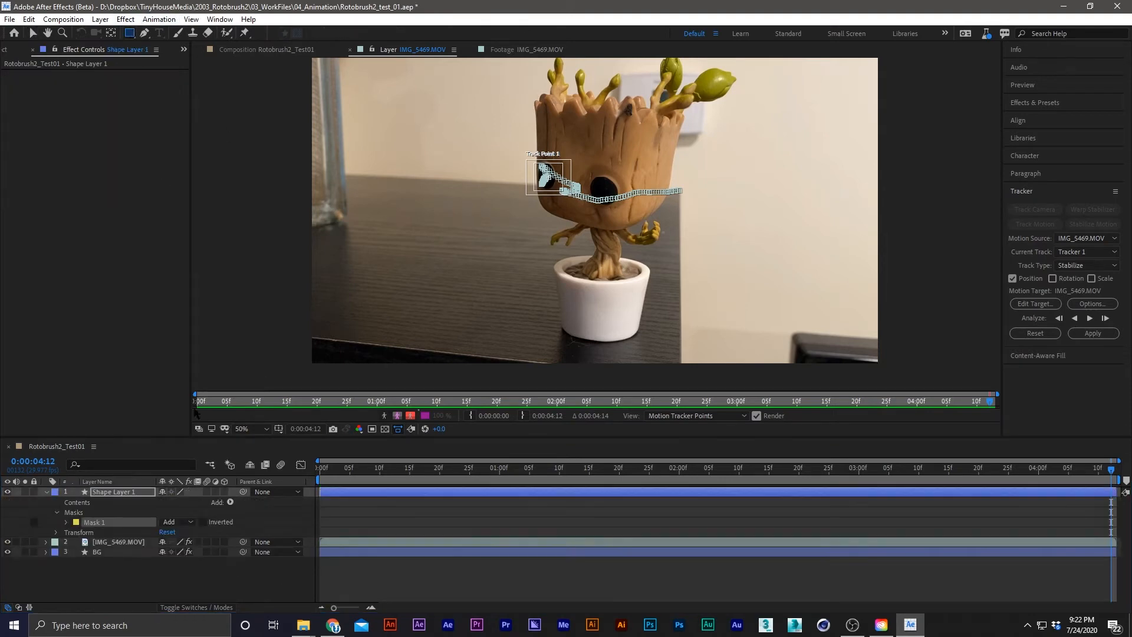
{"action": "key", "text": "Return"}
{"action": "type", "text": "N"}
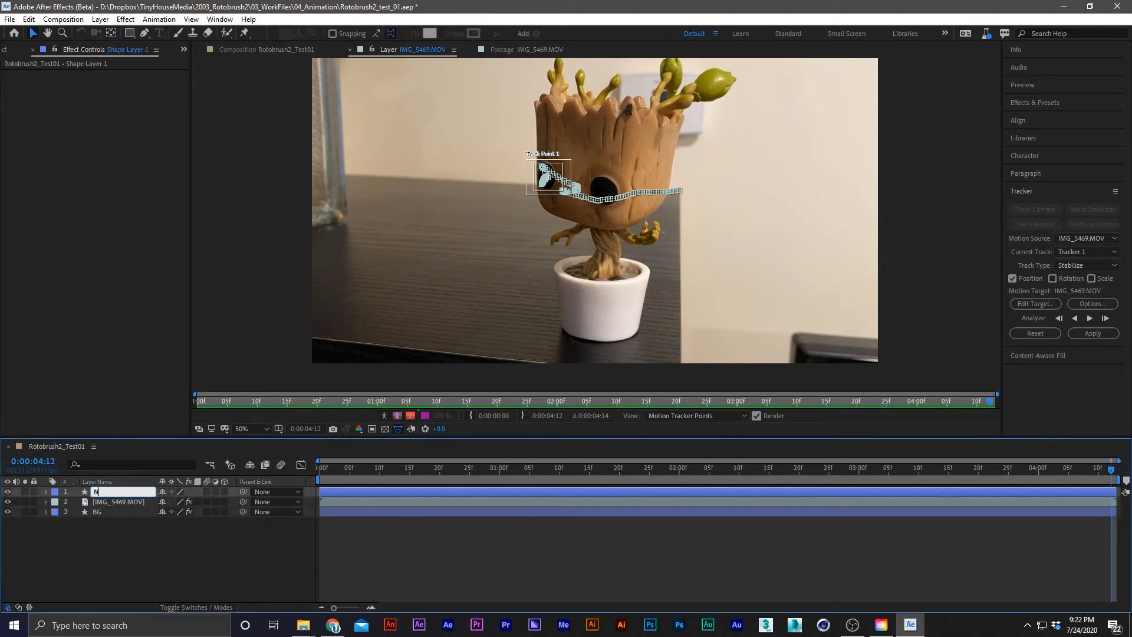
{"action": "type", "text": "ull"}
{"action": "key", "text": "Return"}
Step: Set the Null layer's opacity to 0%
{"action": "key", "text": "t"}
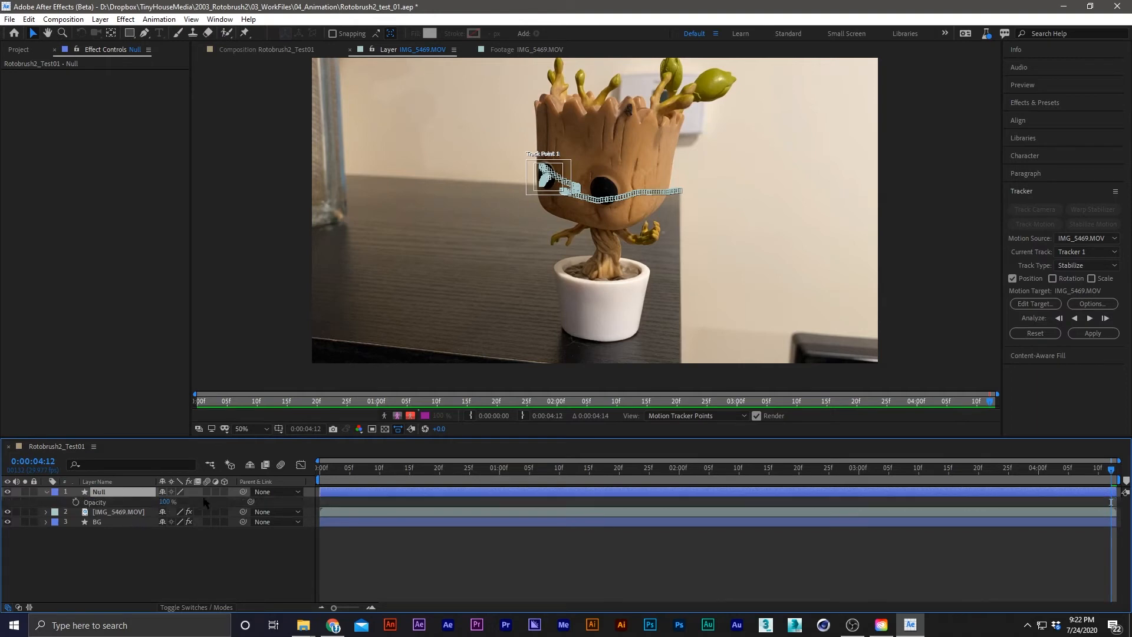
{"action": "left_click", "coordinate": [165, 502]}
{"action": "key", "text": "Return"}
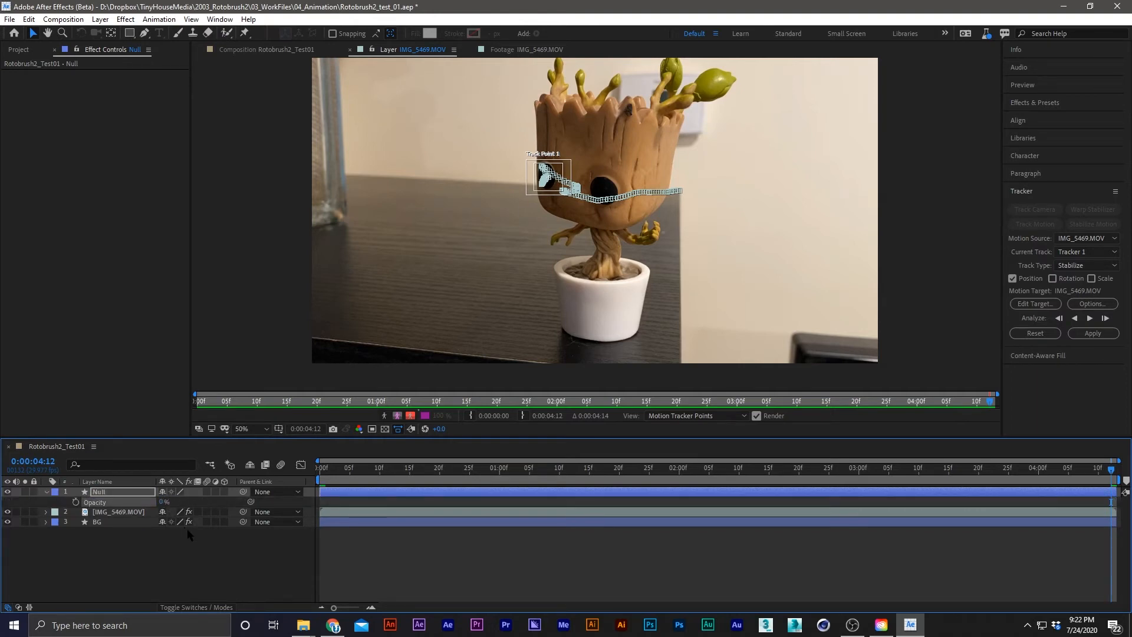
{"action": "key", "text": "t"}
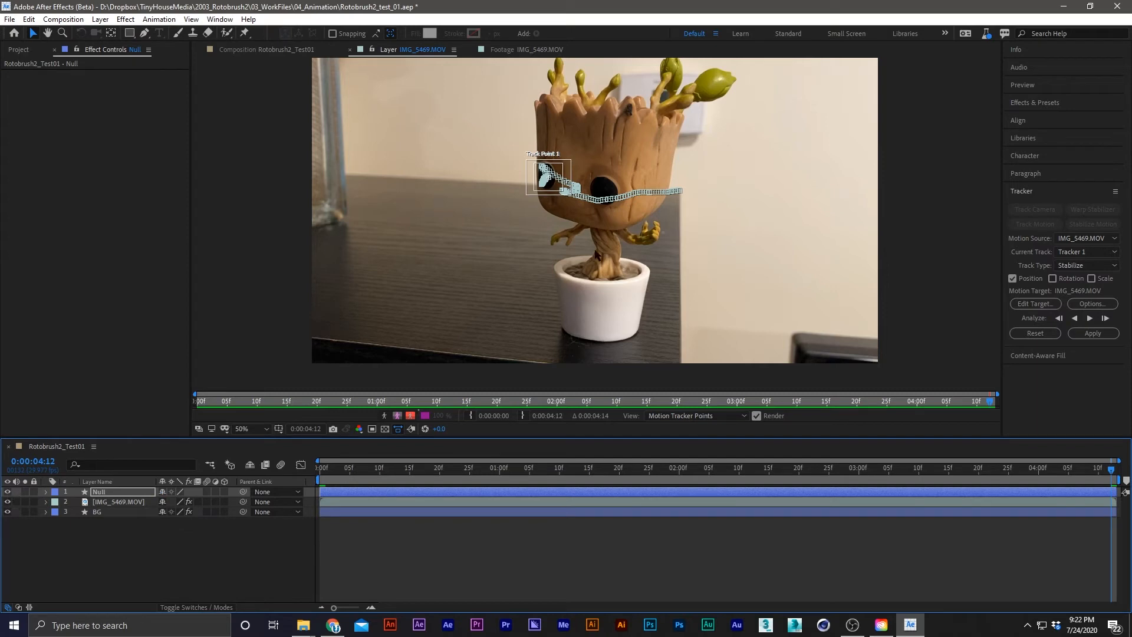
{"action": "left_click", "coordinate": [264, 536]}
Step: Keep IMG_5469.MOV as the motion target and apply the tracked stabilization in X and Y
{"action": "left_click", "coordinate": [357, 501]}
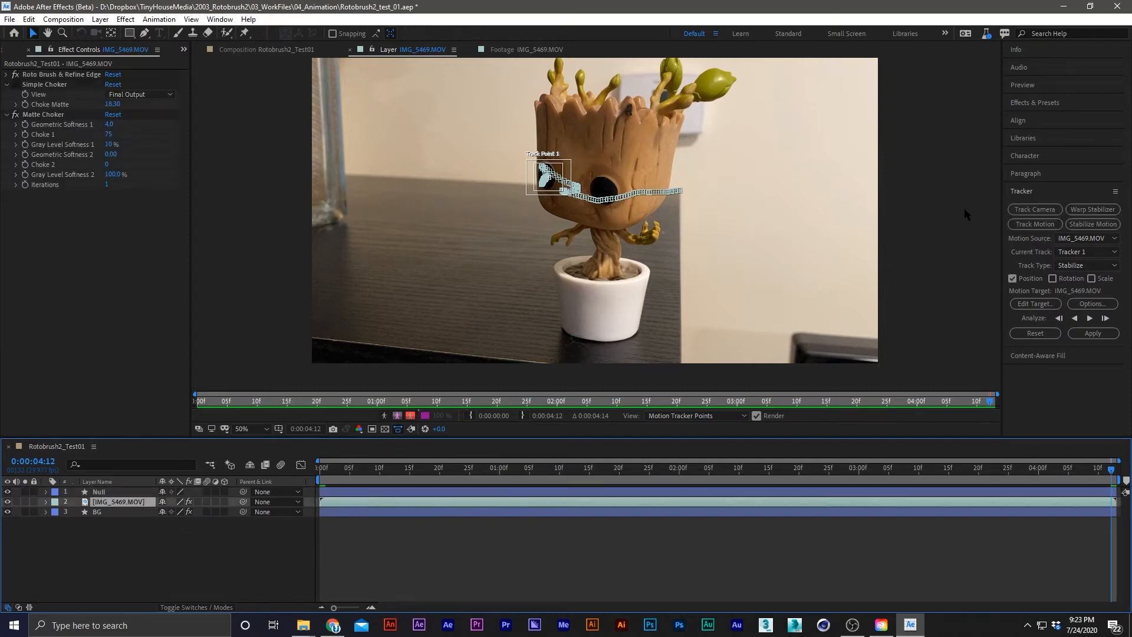
{"action": "left_click", "coordinate": [1055, 307]}
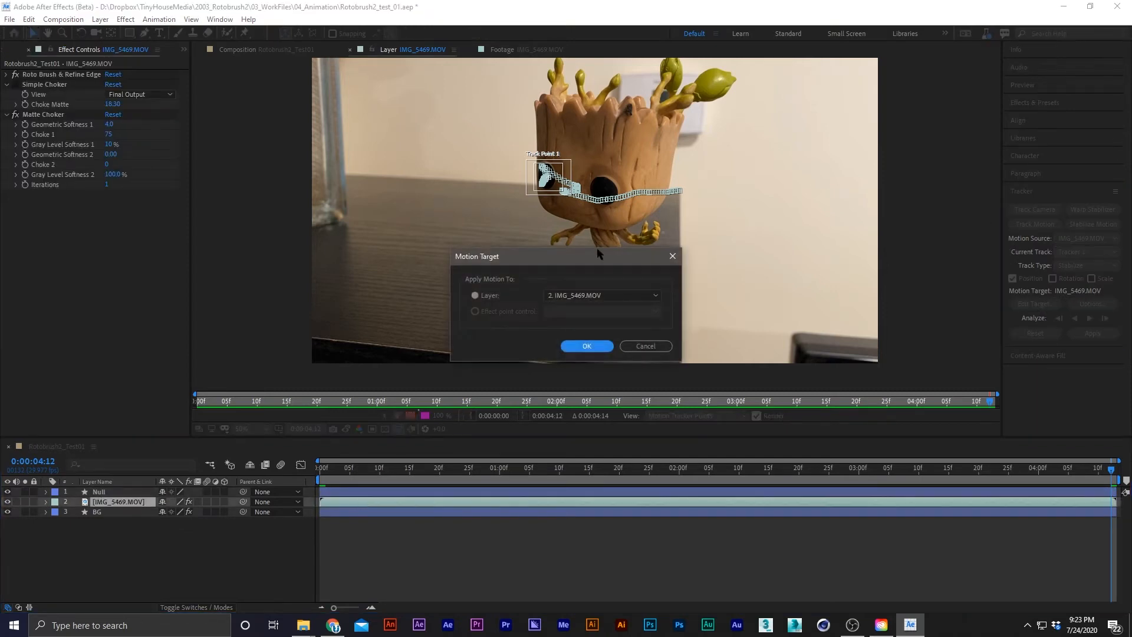
{"action": "left_click", "coordinate": [572, 295]}
{"action": "left_click", "coordinate": [546, 356]}
{"action": "left_click", "coordinate": [586, 346]}
{"action": "left_click", "coordinate": [1092, 333]}
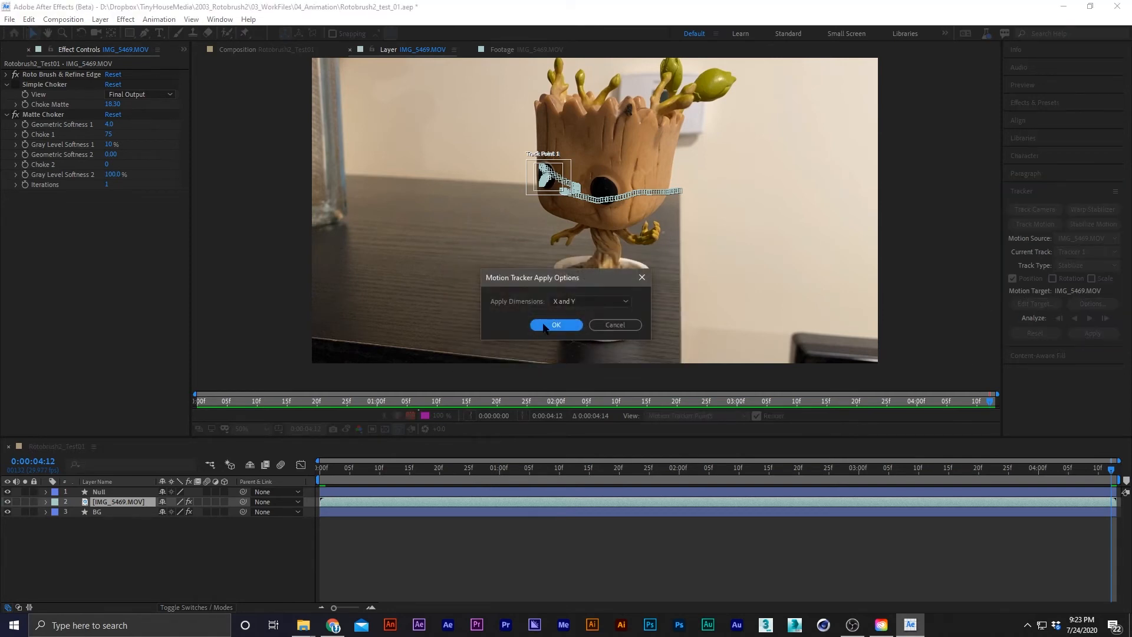
{"action": "left_click", "coordinate": [571, 301]}
{"action": "left_click", "coordinate": [574, 314]}
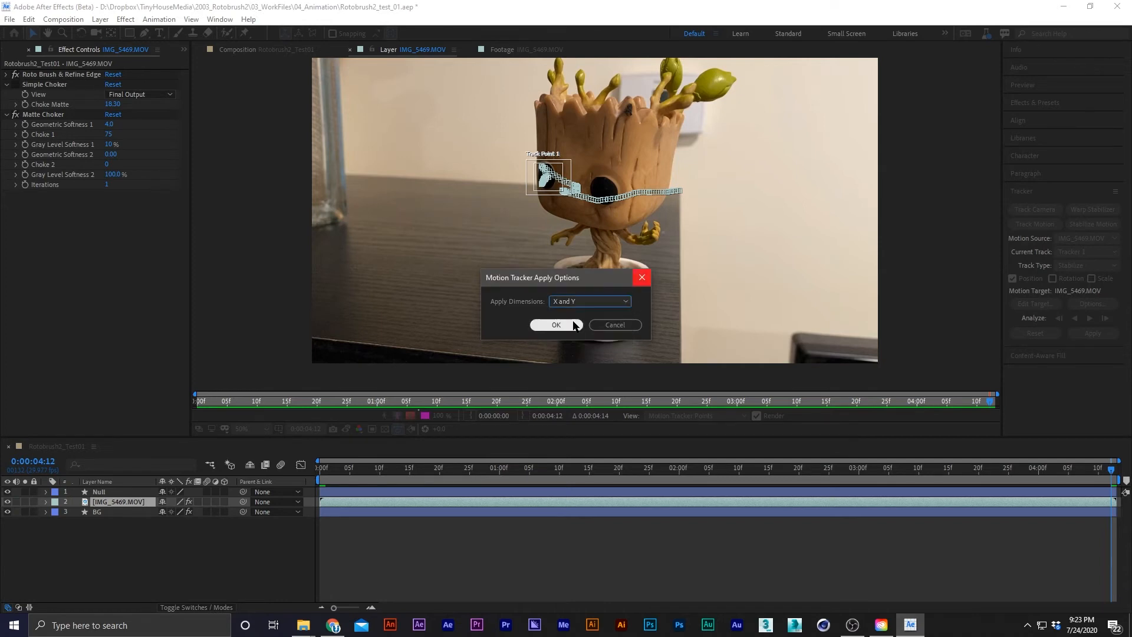
{"action": "left_click", "coordinate": [560, 325]}
Step: Parent IMG_5469.MOV to the Null layer at the first frame and shift Null left to centre the figure in the frame
{"action": "mouse_move", "coordinate": [333, 471]}
{"action": "left_mouse_down"}
{"action": "mouse_move", "coordinate": [656, 474]}
{"action": "mouse_move", "coordinate": [318, 481]}
{"action": "left_mouse_up"}
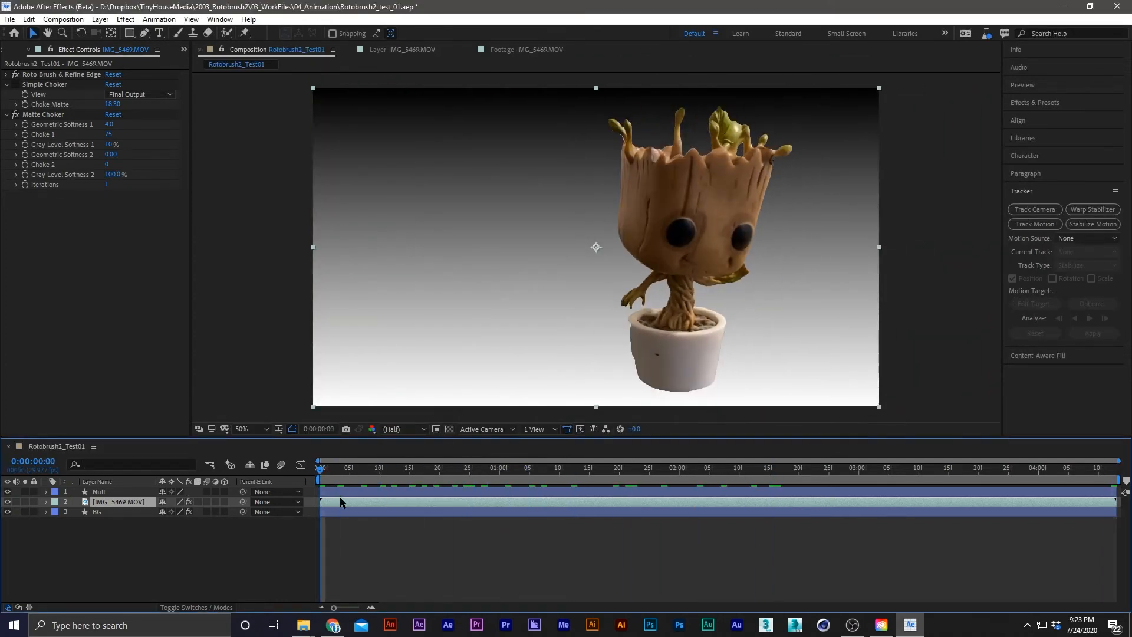
{"action": "left_click", "coordinate": [340, 492]}
{"action": "left_click_drag", "start_coordinate": [242, 502], "coordinate": [595, 246]}
{"action": "left_click_drag", "start_coordinate": [720, 259], "coordinate": [615, 252]}
Step: Preview the stabilized, centred figure over the gradient background
{"action": "left_click", "coordinate": [378, 548]}
{"action": "left_click_drag", "start_coordinate": [324, 470], "coordinate": [479, 470]}
{"action": "key", "text": "space"}
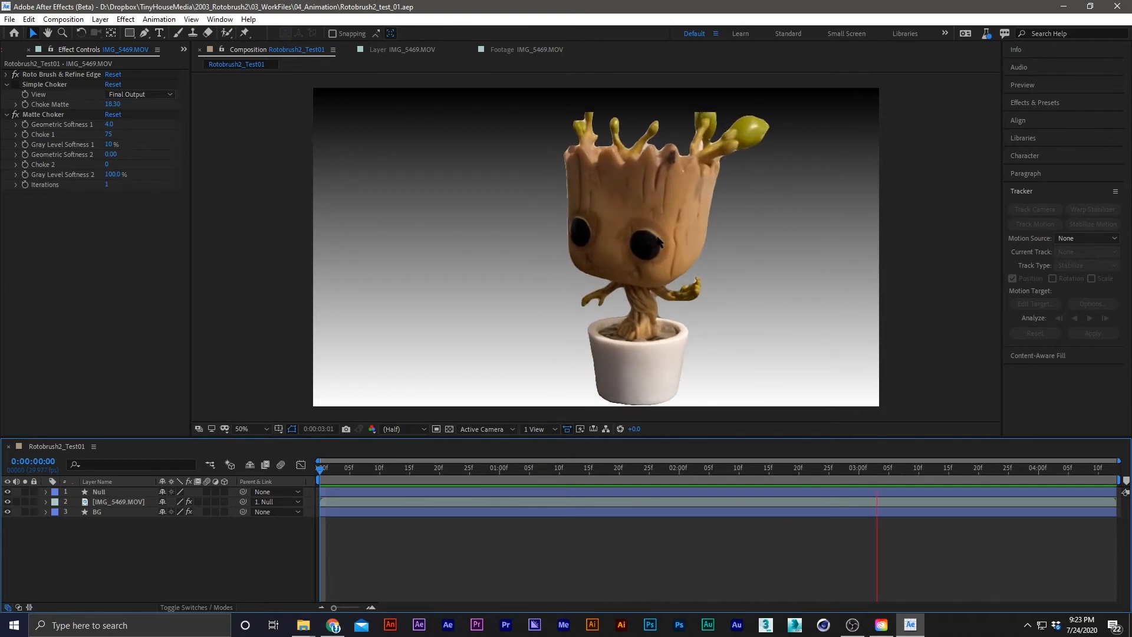
{"action": "key", "text": "space"}
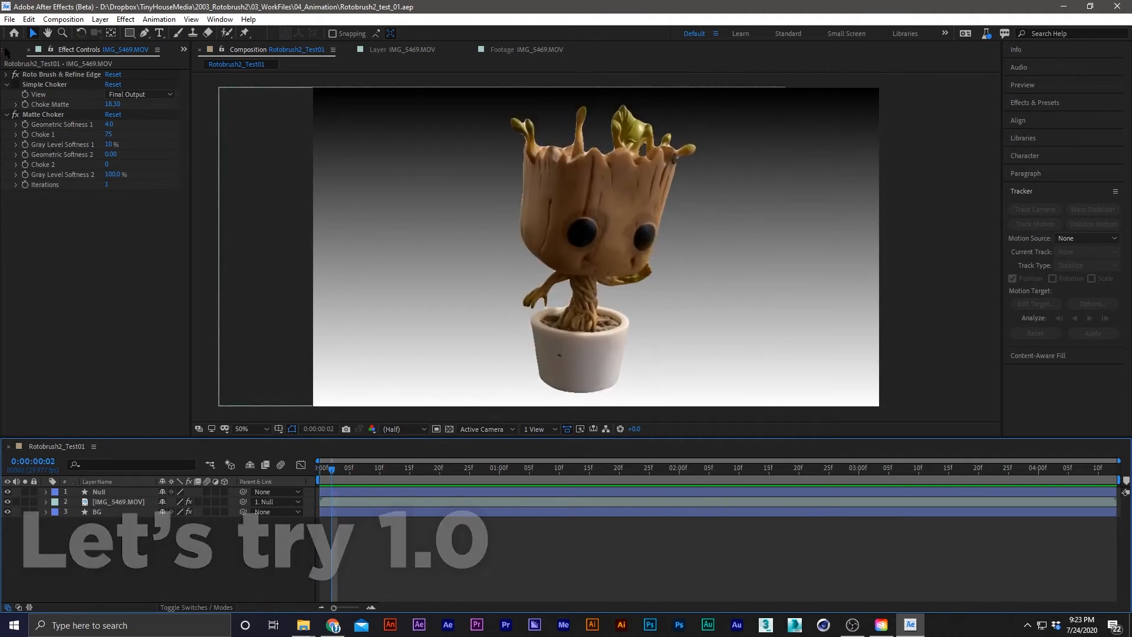
{"action": "left_click", "coordinate": [6, 51]}
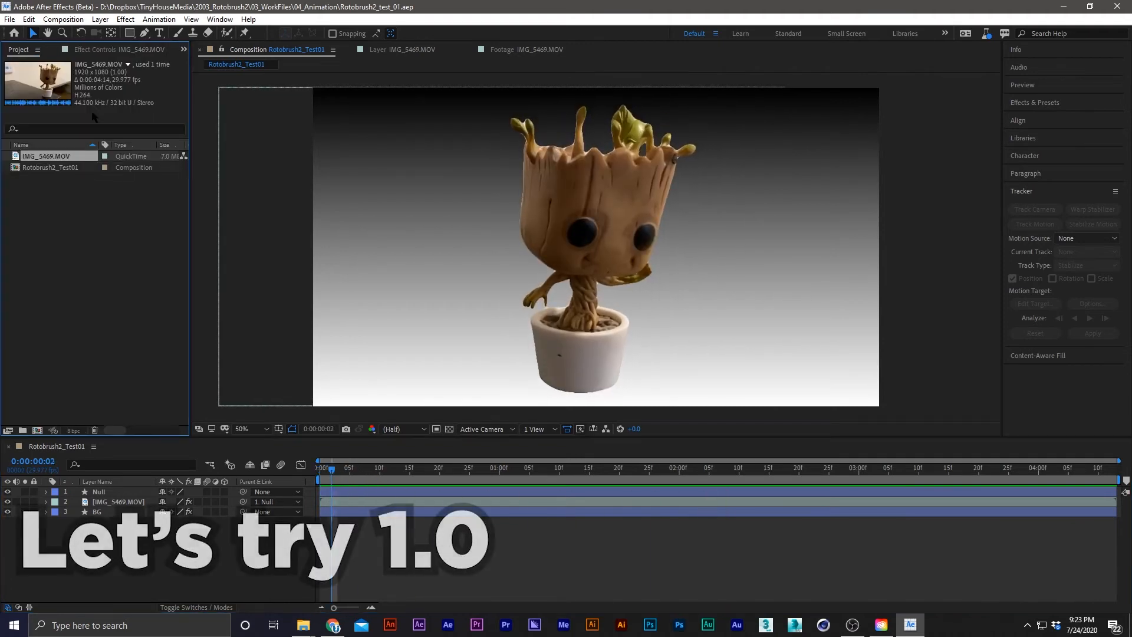
{"action": "left_click", "coordinate": [58, 170]}
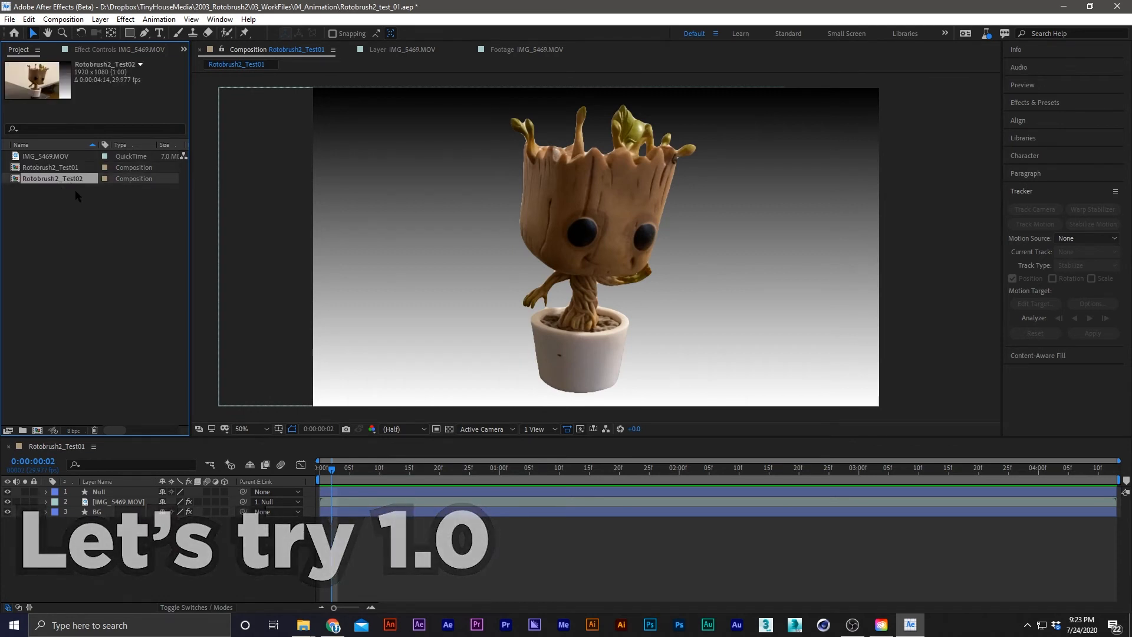
{"action": "key", "text": "ctrl+d"}
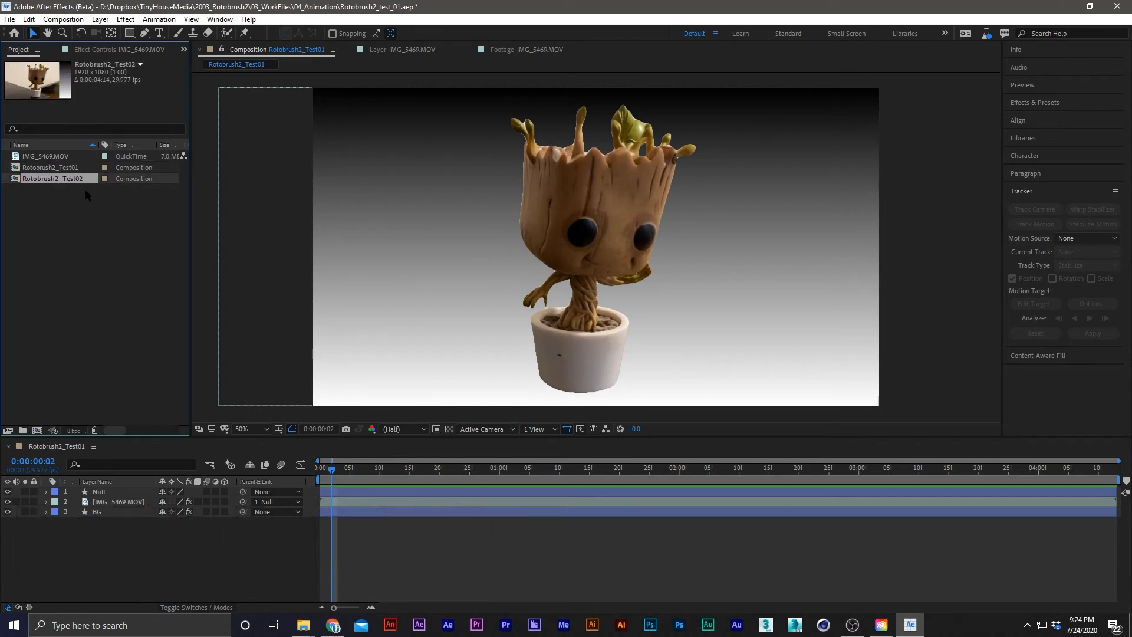
{"action": "left_click", "coordinate": [74, 206]}
{"action": "left_click", "coordinate": [60, 178]}
{"action": "key", "text": "Delete"}
{"action": "key", "text": "Return"}
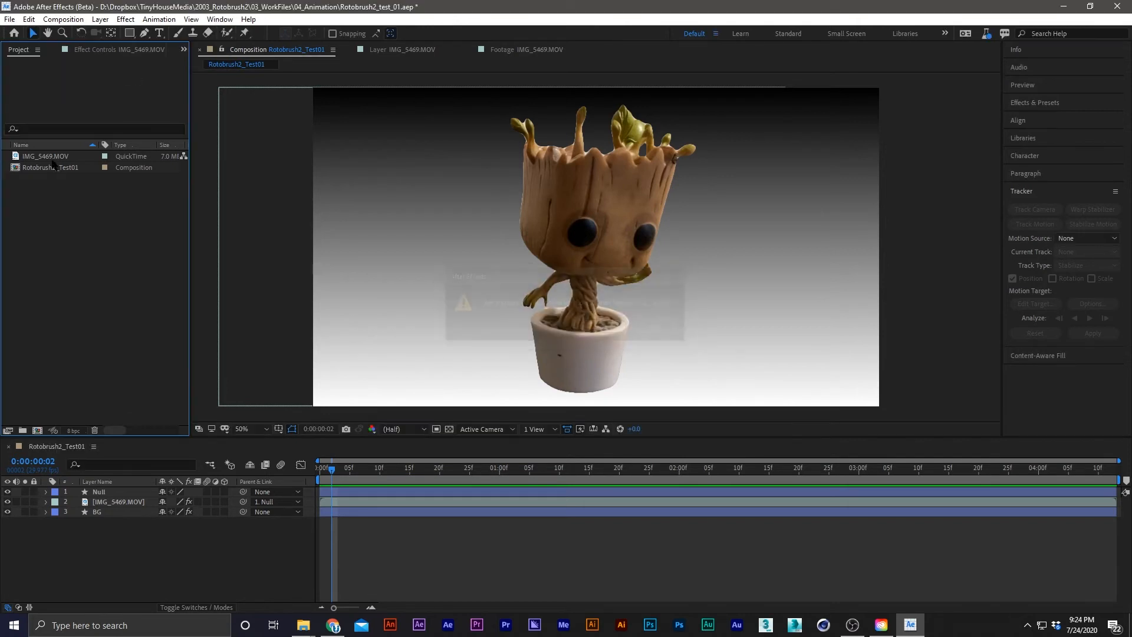
Step: Create a new composition from the IMG_5469.MOV footage and name it Rotobrush1
{"action": "left_click", "coordinate": [39, 156]}
{"action": "left_click_drag", "start_coordinate": [68, 418], "coordinate": [38, 429]}
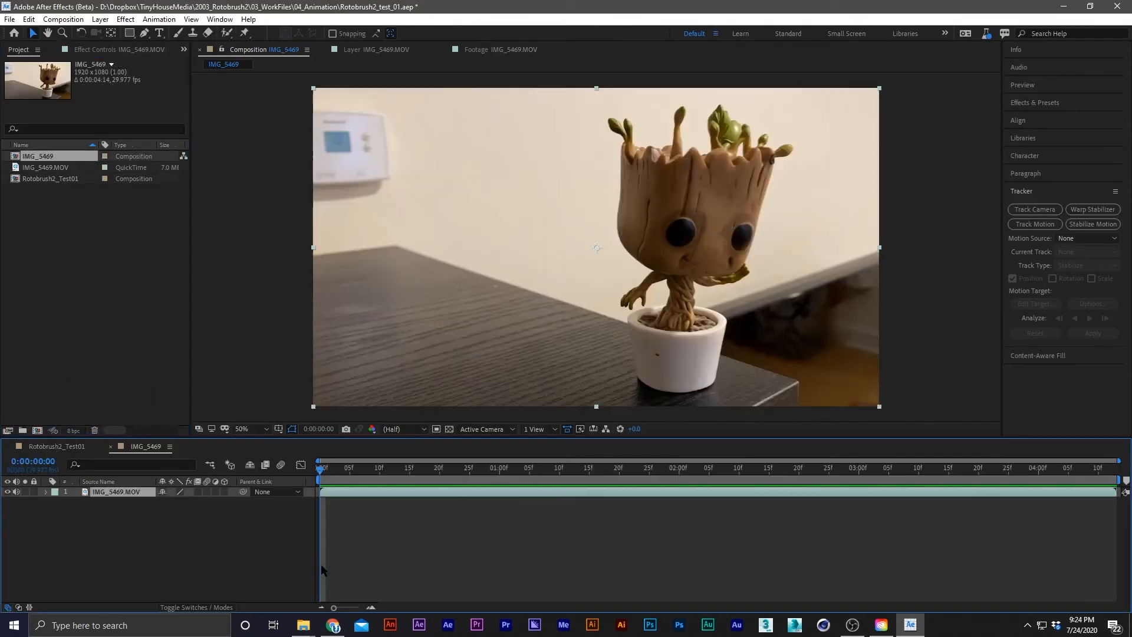
{"action": "key", "text": "Return"}
{"action": "type", "text": "R"}
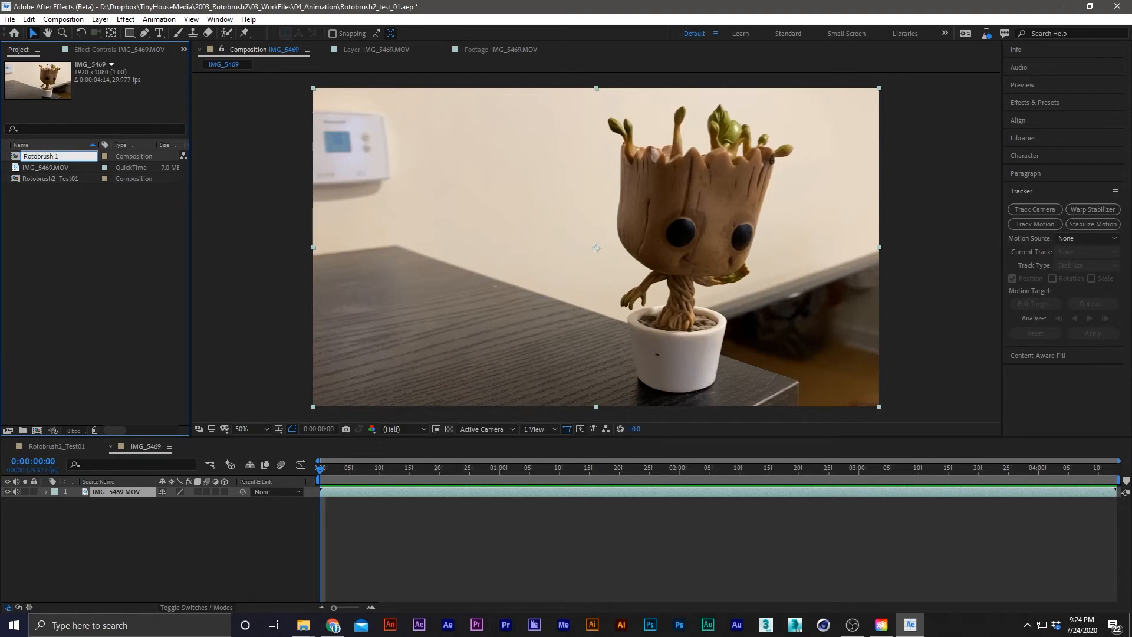
{"action": "type", "text": "otobrush1"}
{"action": "key", "text": "Return"}
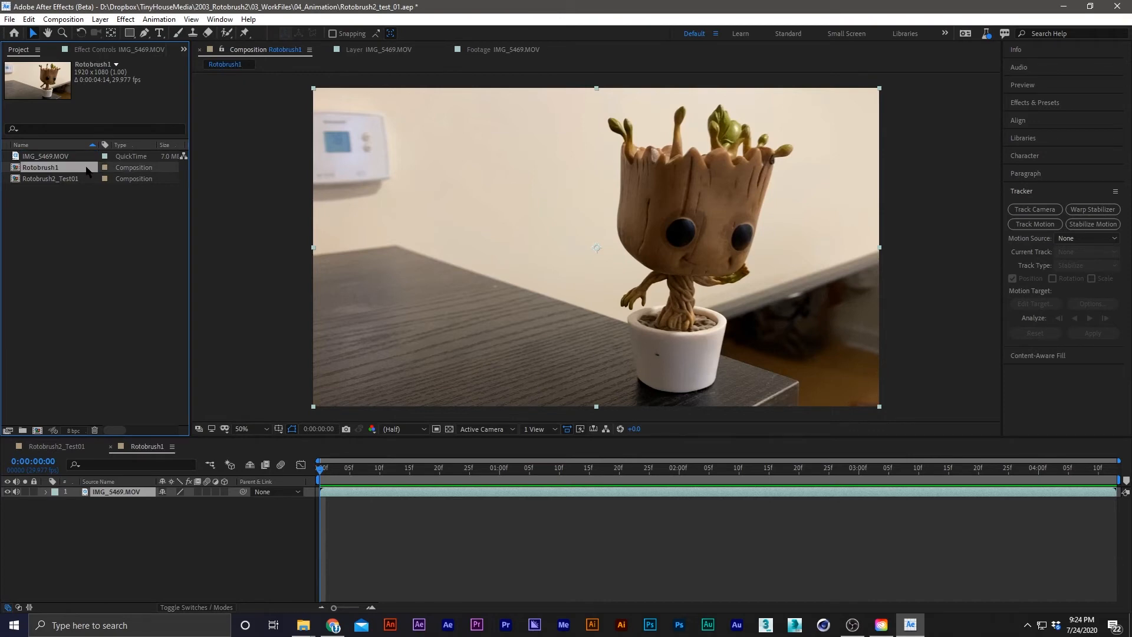
Step: Save the project and paint a Roto Brush foreground stroke just inside the outline of the figure and pot on the Rotobrush1 footage layer
{"action": "left_click", "coordinate": [391, 535]}
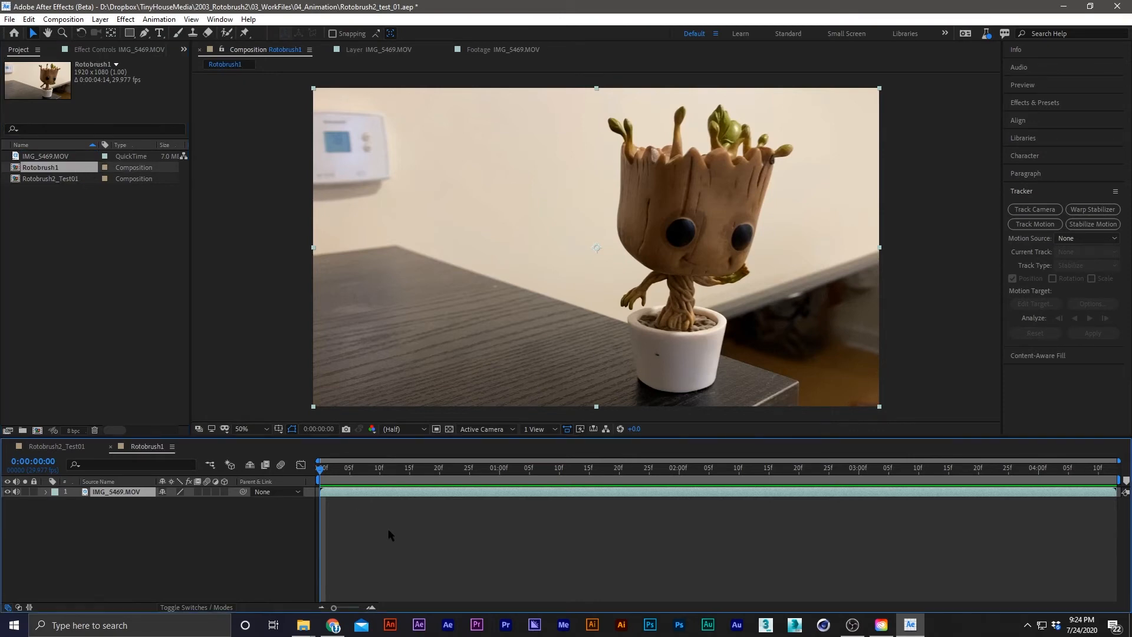
{"action": "left_click", "coordinate": [354, 493]}
{"action": "key", "text": "ctrl+s"}
{"action": "left_click", "coordinate": [228, 33]}
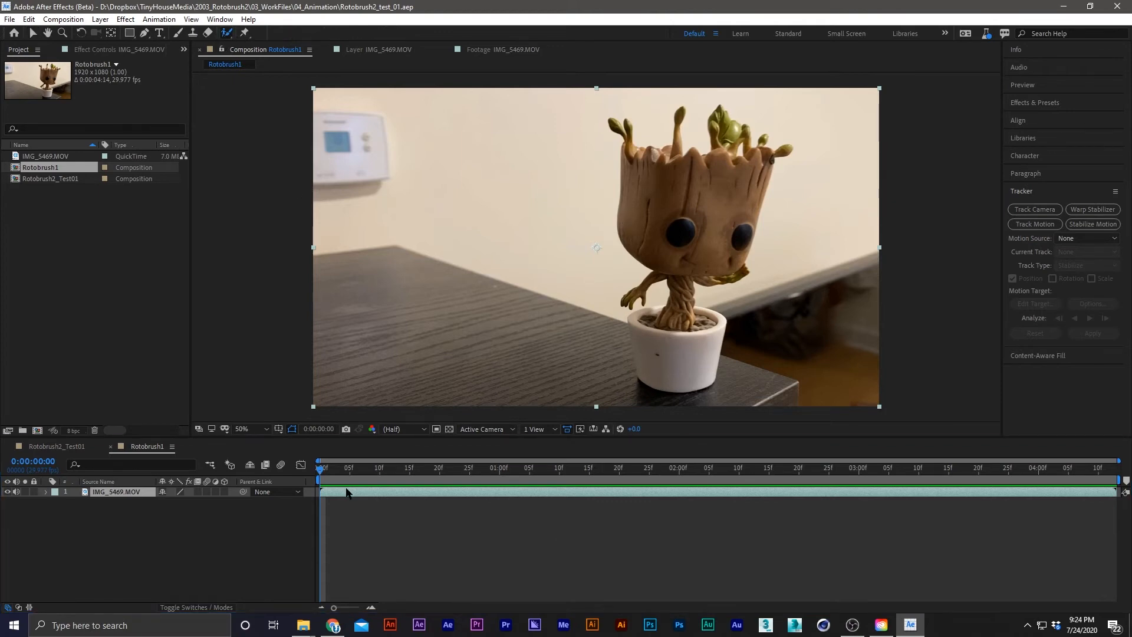
{"action": "double_click", "coordinate": [347, 492]}
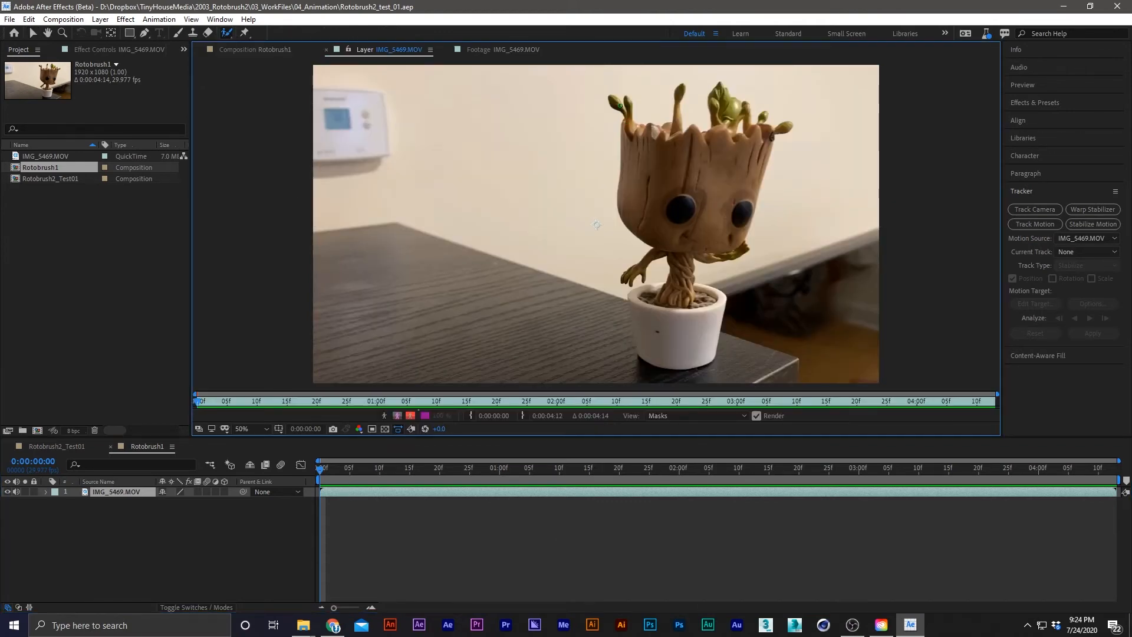
{"action": "mouse_move", "coordinate": [619, 105]}
{"action": "left_mouse_down"}
{"action": "mouse_move", "coordinate": [628, 210]}
{"action": "mouse_move", "coordinate": [651, 248]}
{"action": "mouse_move", "coordinate": [635, 268]}
{"action": "mouse_move", "coordinate": [678, 240]}
{"action": "mouse_move", "coordinate": [664, 294]}
{"action": "mouse_move", "coordinate": [640, 320]}
{"action": "mouse_move", "coordinate": [649, 356]}
{"action": "mouse_move", "coordinate": [676, 363]}
{"action": "mouse_move", "coordinate": [703, 360]}
{"action": "mouse_move", "coordinate": [720, 318]}
{"action": "mouse_move", "coordinate": [692, 285]}
{"action": "mouse_move", "coordinate": [692, 240]}
{"action": "mouse_move", "coordinate": [734, 249]}
{"action": "mouse_move", "coordinate": [727, 227]}
{"action": "mouse_move", "coordinate": [774, 127]}
{"action": "mouse_move", "coordinate": [747, 123]}
{"action": "mouse_move", "coordinate": [737, 144]}
{"action": "mouse_move", "coordinate": [729, 100]}
{"action": "mouse_move", "coordinate": [703, 139]}
{"action": "left_mouse_up"}
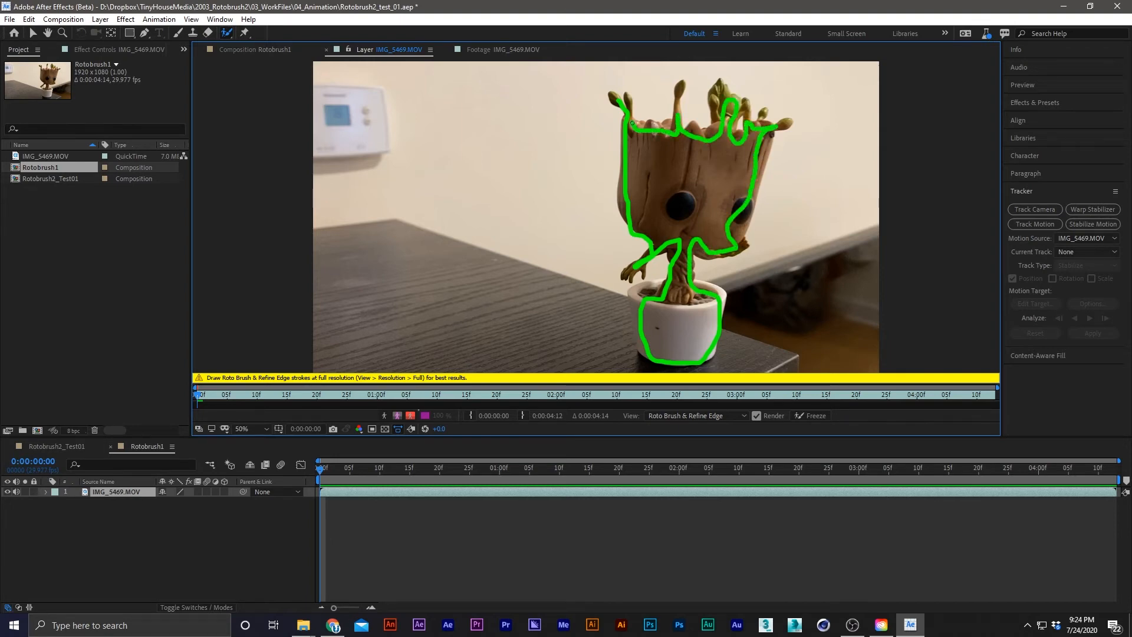
{"action": "left_click_drag", "start_coordinate": [632, 123], "coordinate": [632, 123]}
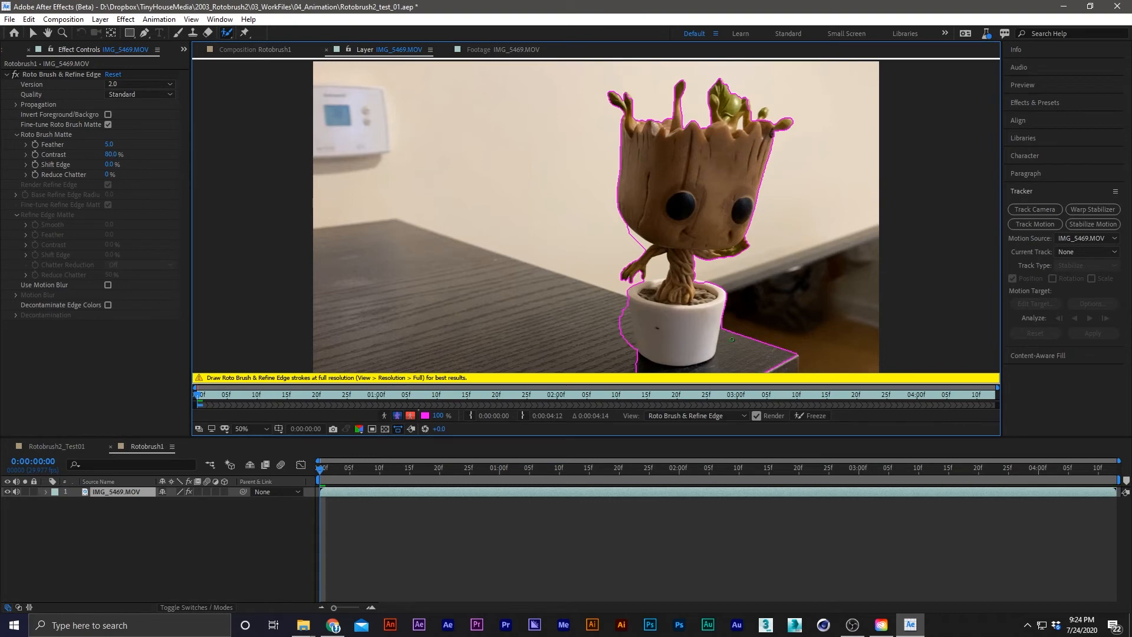
Step: Switch the Roto Brush effect to version 1.0 (Classic) and subtract the table corner beside the pot from the selection
{"action": "left_click", "coordinate": [145, 85]}
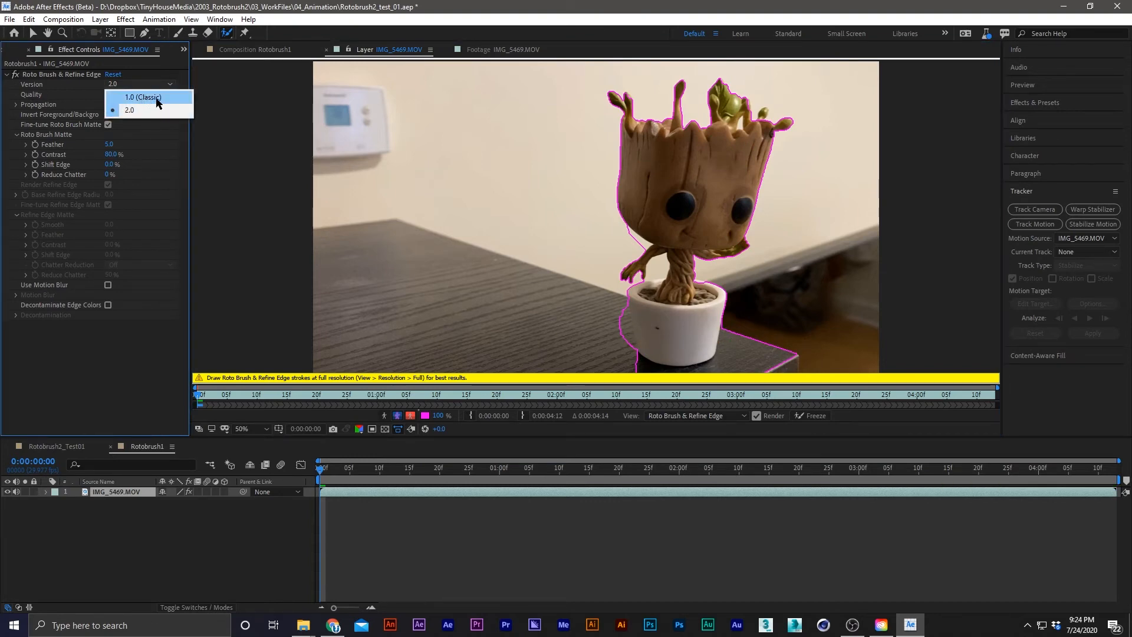
{"action": "left_click", "coordinate": [157, 100]}
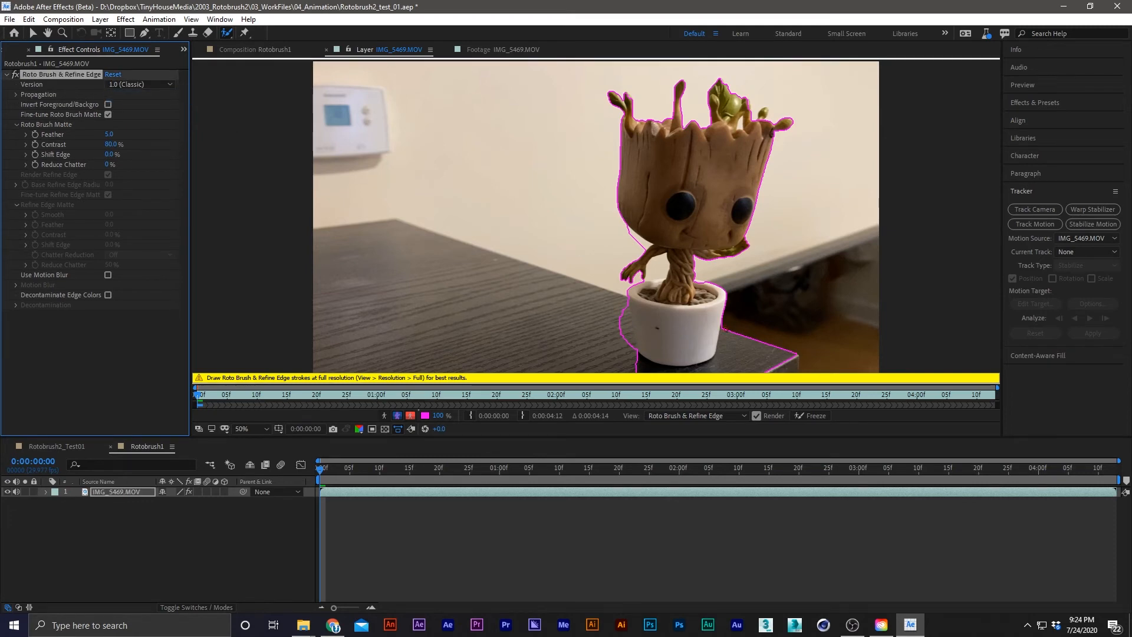
{"action": "left_click_drag", "start_coordinate": [789, 383], "coordinate": [789, 382]}
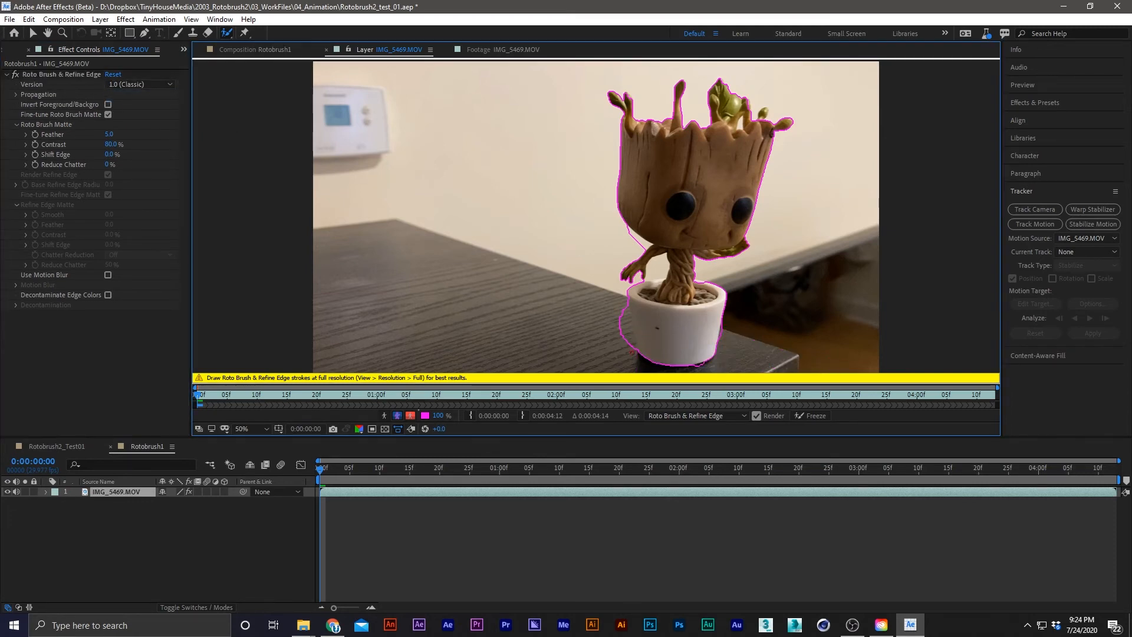
Step: Subtract the background gaps between the figure's arm and trunk and beneath its head with Roto Brush background strokes
{"action": "left_click_drag", "start_coordinate": [656, 271], "coordinate": [653, 248]}
{"action": "key", "text": "ctrl+z"}
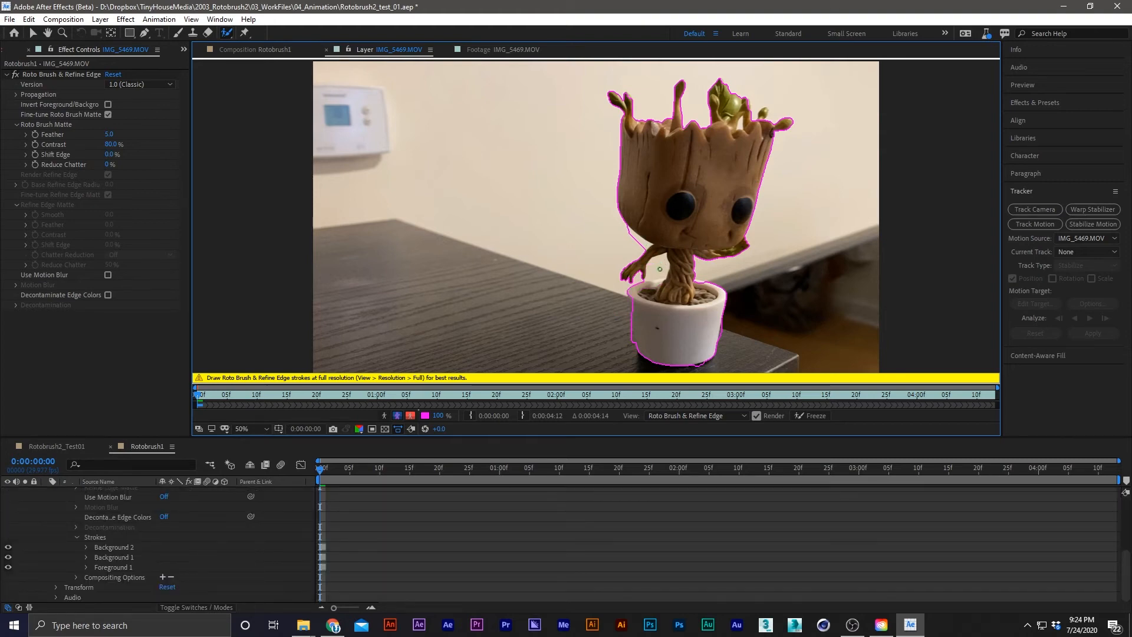
{"action": "left_click", "coordinate": [660, 267]}
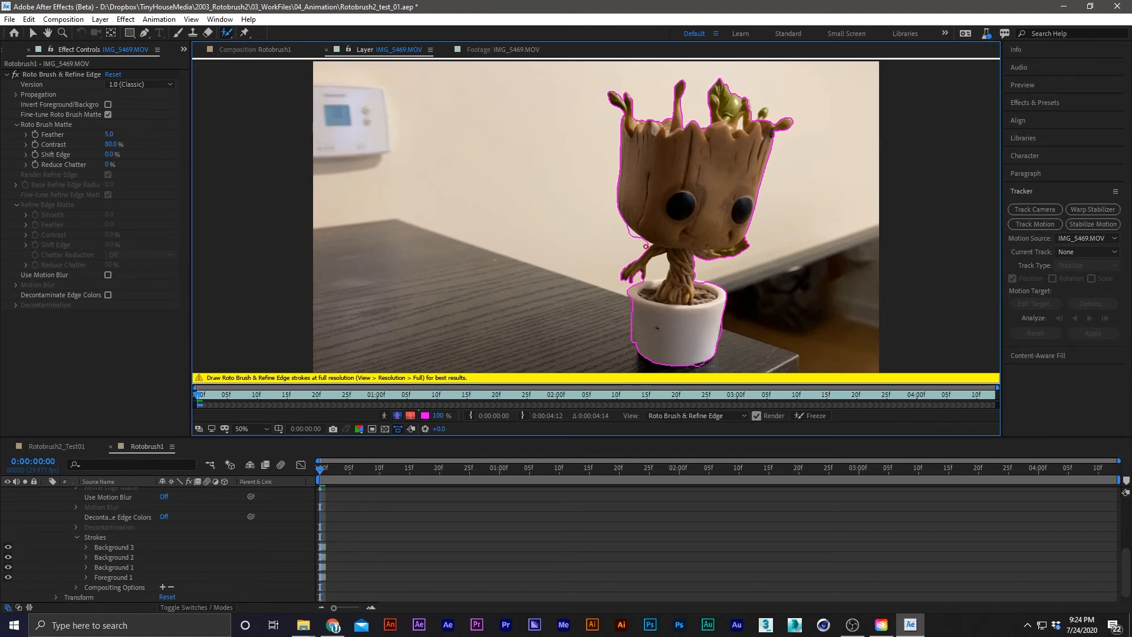
{"action": "mouse_move", "coordinate": [648, 244]}
{"action": "left_mouse_down"}
{"action": "mouse_move", "coordinate": [670, 259]}
{"action": "mouse_move", "coordinate": [625, 230]}
{"action": "left_mouse_up"}
{"action": "left_click", "coordinate": [646, 244], "text": "alt"}
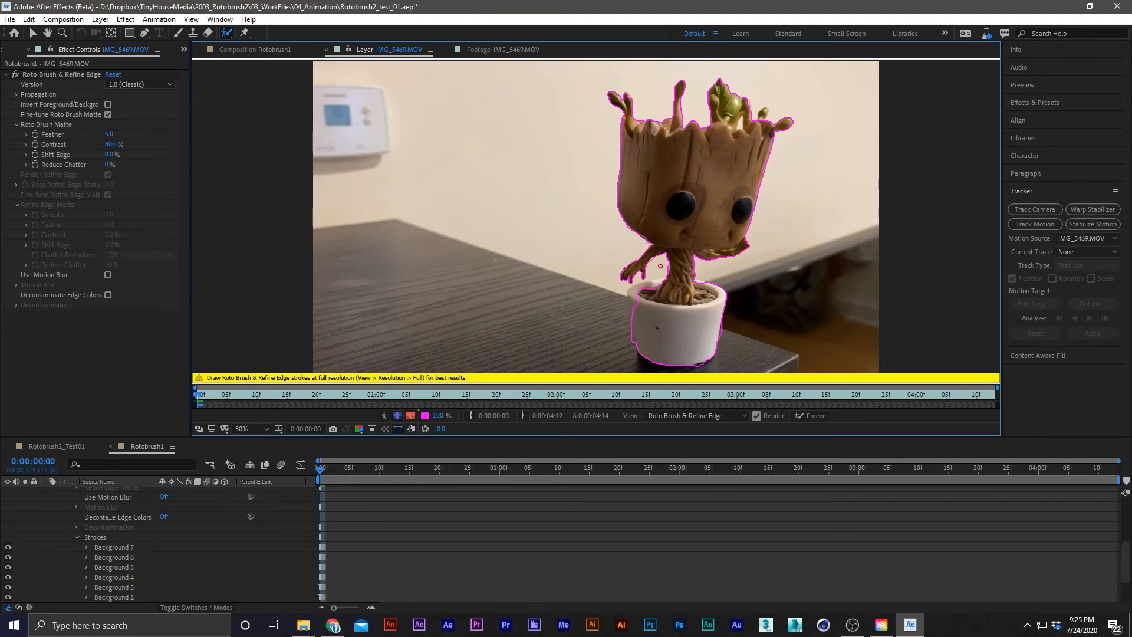
Step: Refine the Roto Brush outline around the pot and the leaves, and propagate the selection through the clip
{"action": "left_click_drag", "start_coordinate": [640, 311], "coordinate": [640, 312]}
{"action": "left_click_drag", "start_coordinate": [738, 123], "coordinate": [738, 125]}
{"action": "left_click_drag", "start_coordinate": [723, 329], "coordinate": [724, 330]}
{"action": "mouse_move", "coordinate": [710, 368]}
{"action": "left_mouse_down"}
{"action": "mouse_move", "coordinate": [647, 362]}
{"action": "mouse_move", "coordinate": [626, 322]}
{"action": "left_mouse_up"}
{"action": "key", "text": "space"}
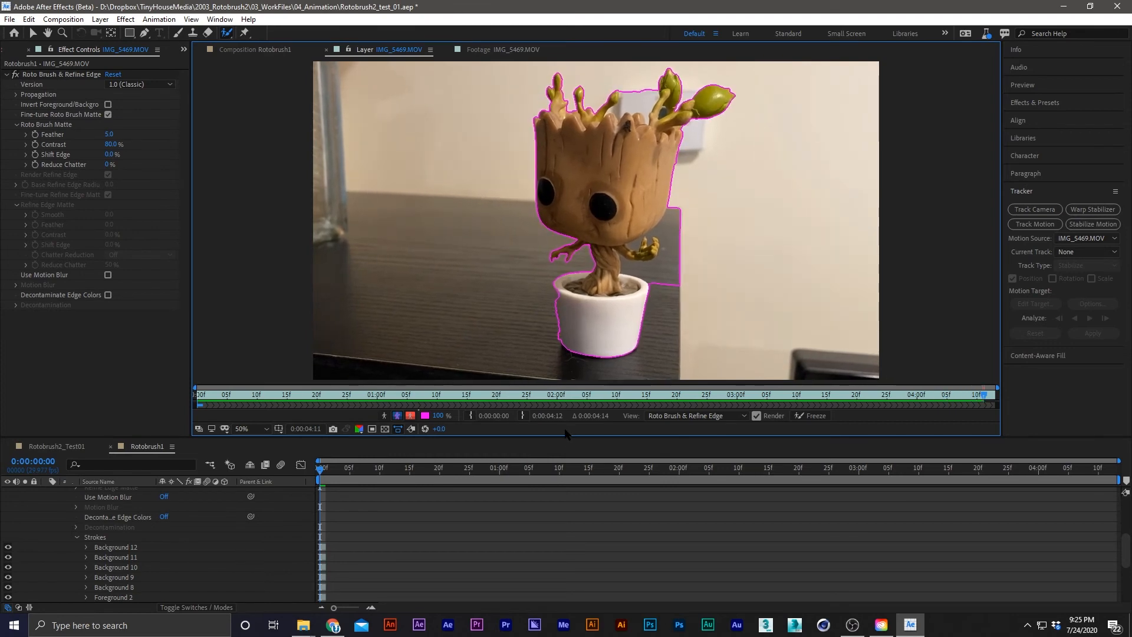
Step: Enlarge the layer view and scrub through the clip to examine the propagated Roto Brush outline
{"action": "left_click_drag", "start_coordinate": [593, 437], "coordinate": [598, 492]}
{"action": "left_click_drag", "start_coordinate": [422, 524], "coordinate": [398, 535]}
{"action": "key", "text": "space"}
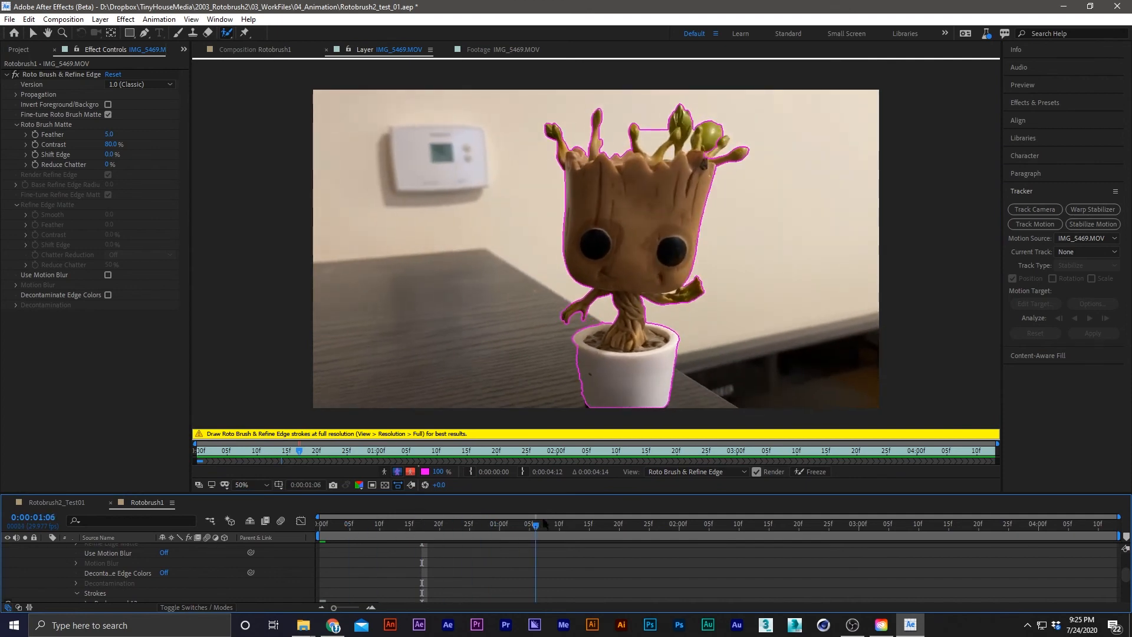
{"action": "left_click_drag", "start_coordinate": [546, 501], "coordinate": [547, 498]}
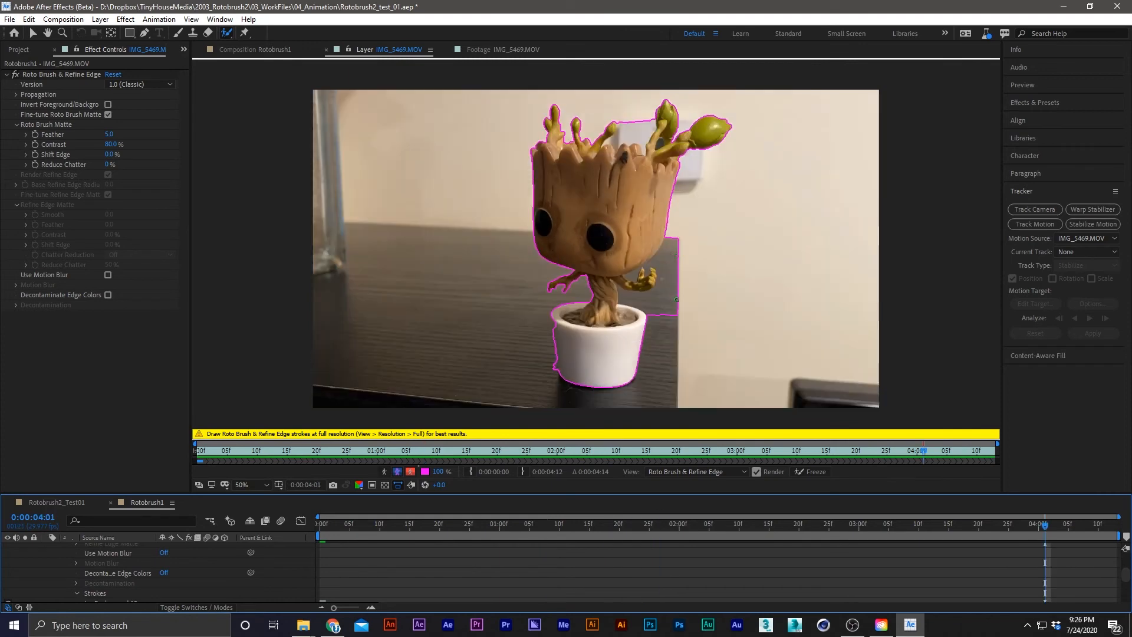
{"action": "left_click_drag", "start_coordinate": [922, 451], "coordinate": [221, 459]}
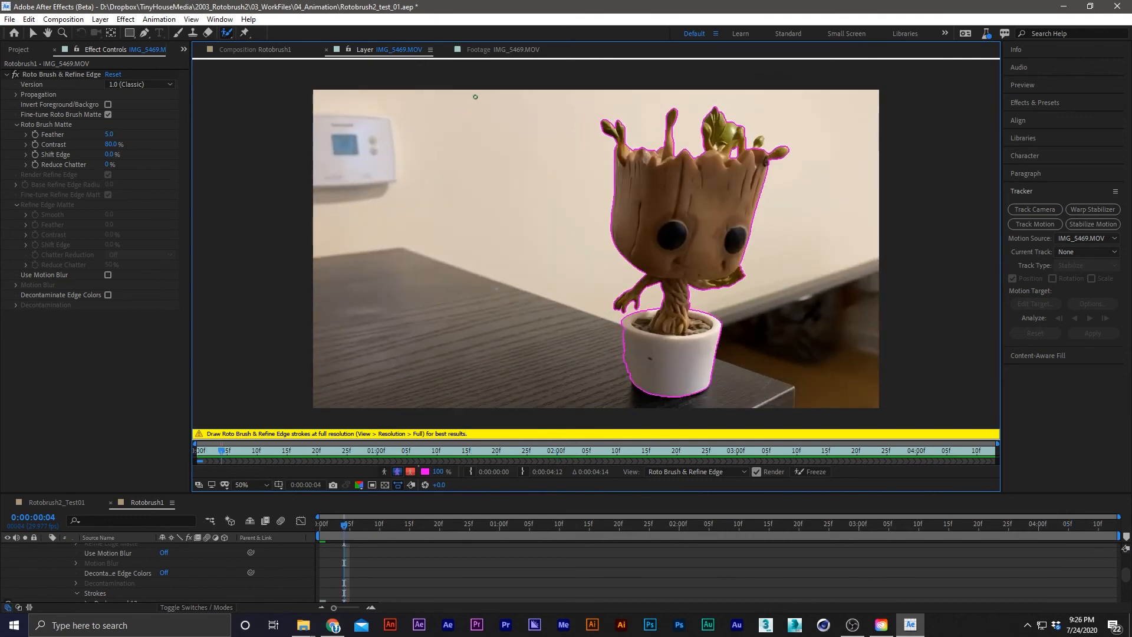
Step: Close the IMG_5469.MOV footage view and preview the cut-out figure in the Rotobrush1 composition
{"action": "left_click", "coordinate": [502, 51]}
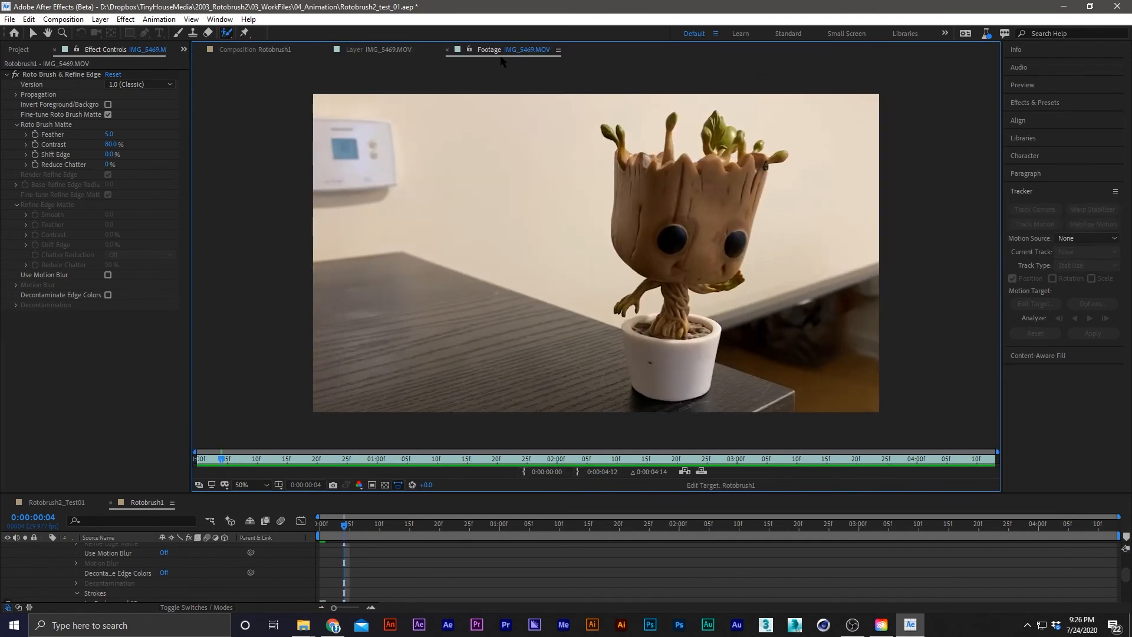
{"action": "left_click", "coordinate": [447, 49]}
{"action": "left_click", "coordinate": [248, 51]}
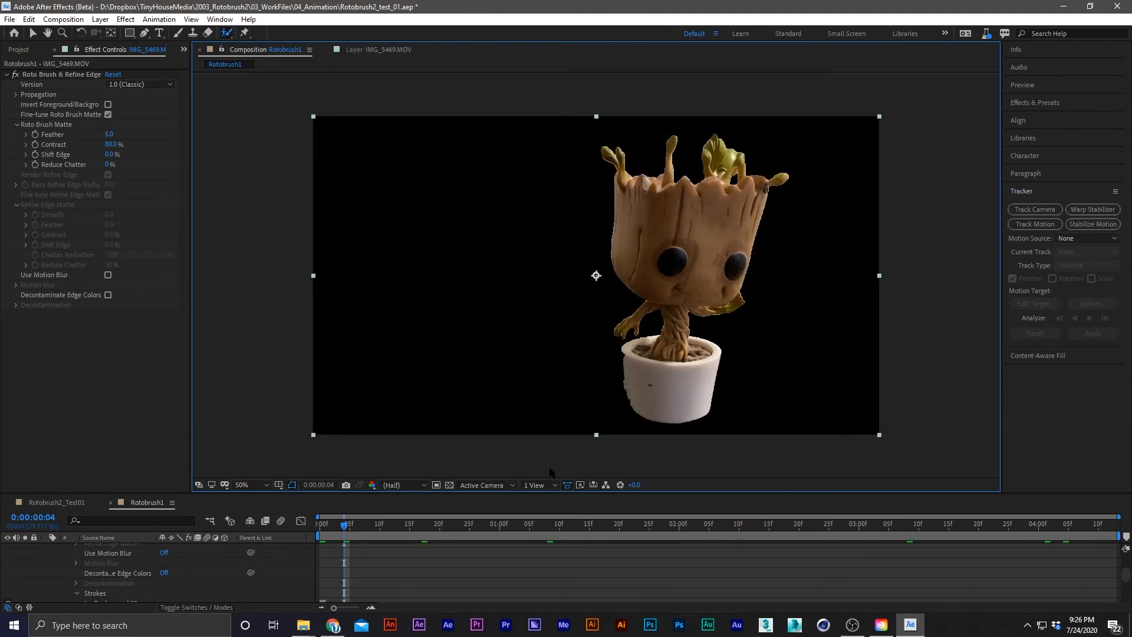
{"action": "key", "text": "space"}
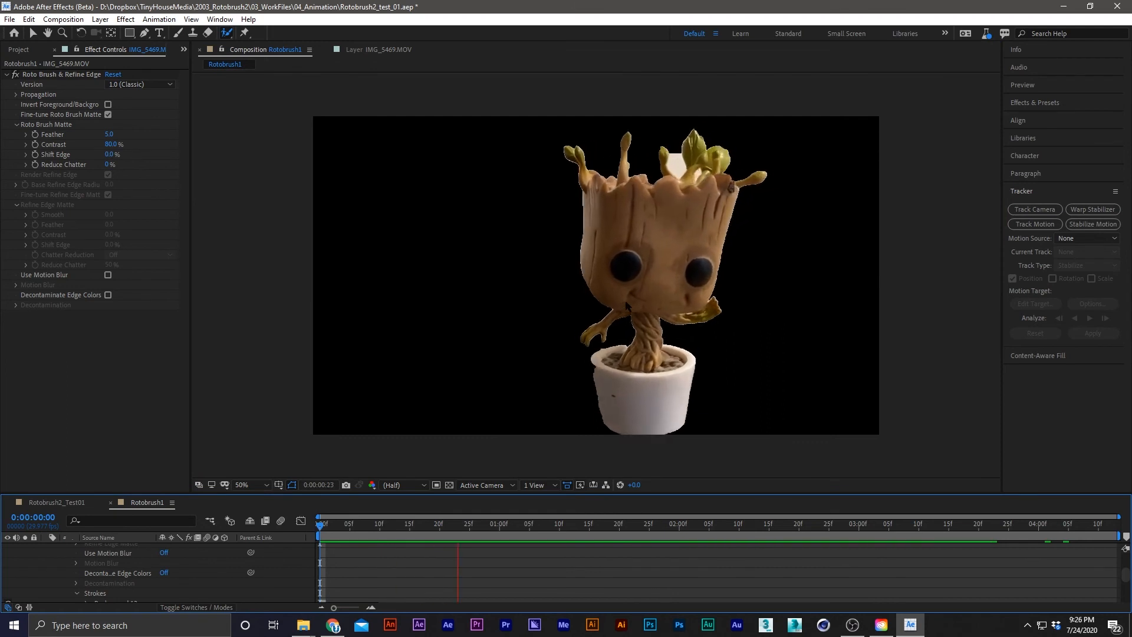
{"action": "scroll", "coordinate": [291, 557], "scroll_direction": "down", "scroll_amount": 5}
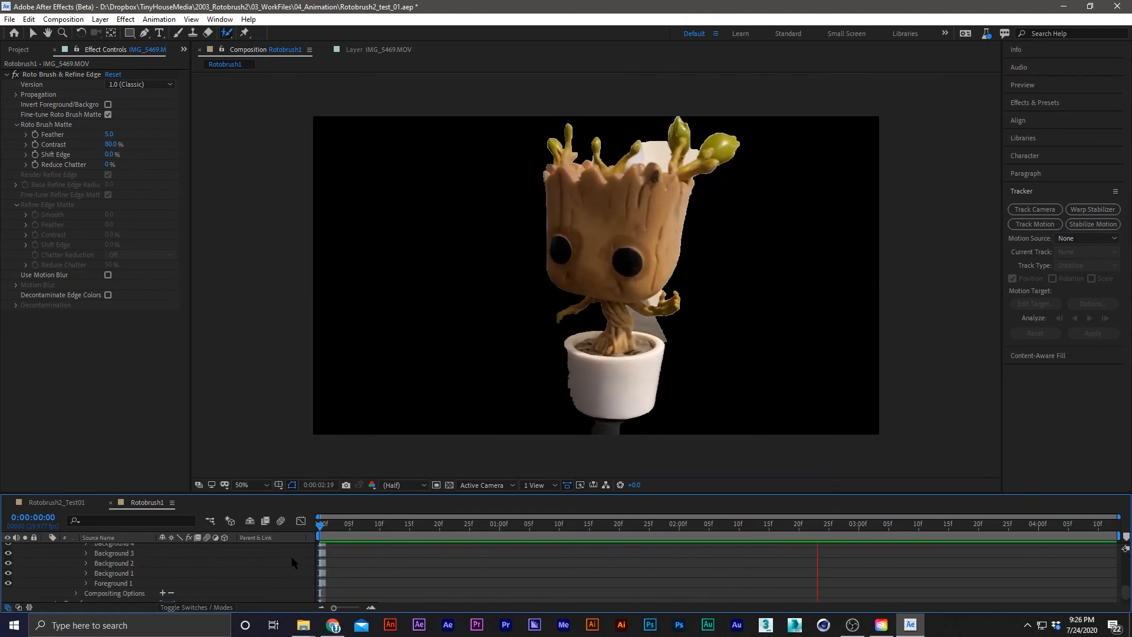
{"action": "scroll", "coordinate": [146, 575], "scroll_direction": "up", "scroll_amount": 5}
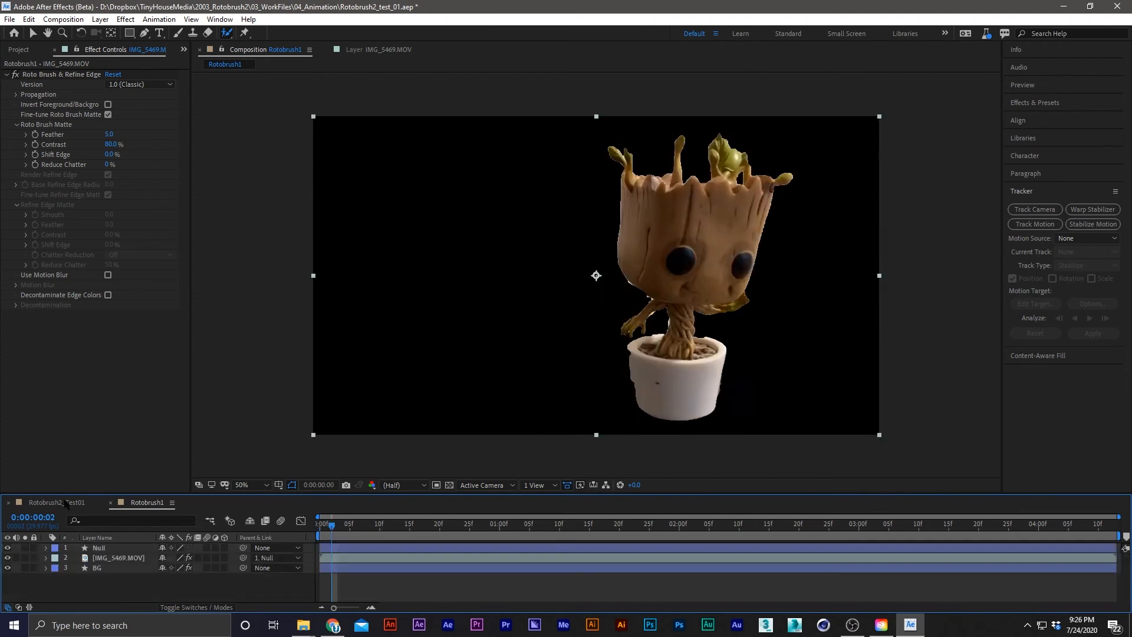
Step: Preview the Rotobrush2_Test01 composition for comparison and select its BG layer
{"action": "left_click", "coordinate": [66, 503]}
{"action": "key", "text": "space"}
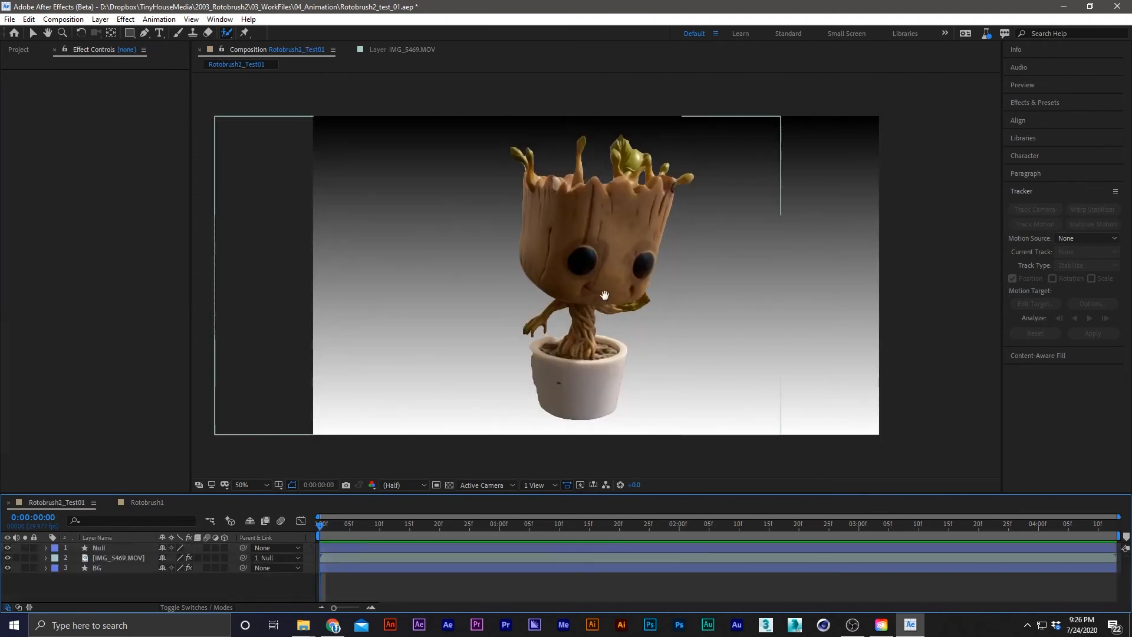
{"action": "left_click", "coordinate": [390, 556]}
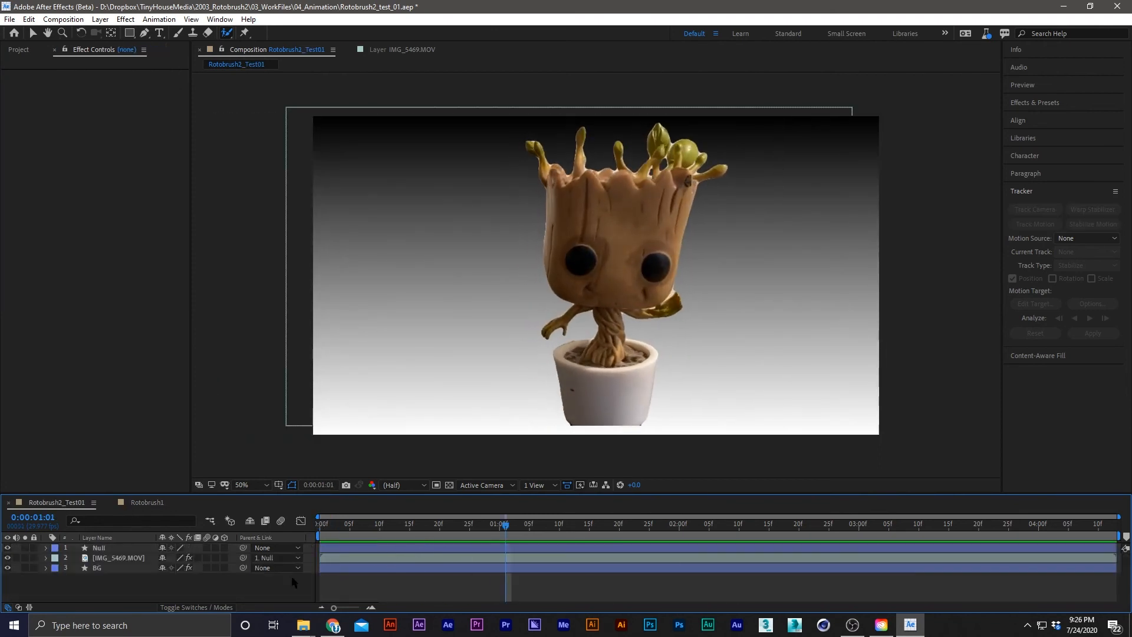
{"action": "left_click", "coordinate": [137, 568]}
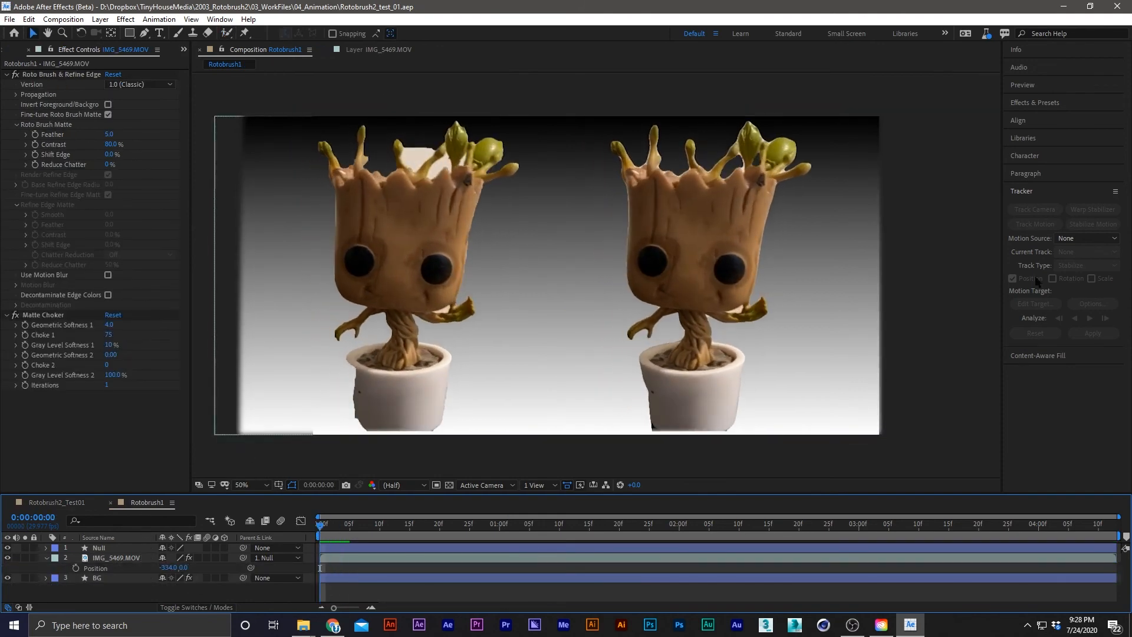
Step: Switch to Creative Cloud Desktop, review After Effects (Beta) and its extra options among the beta apps, and return to After Effects
{"action": "left_click", "coordinate": [962, 218]}
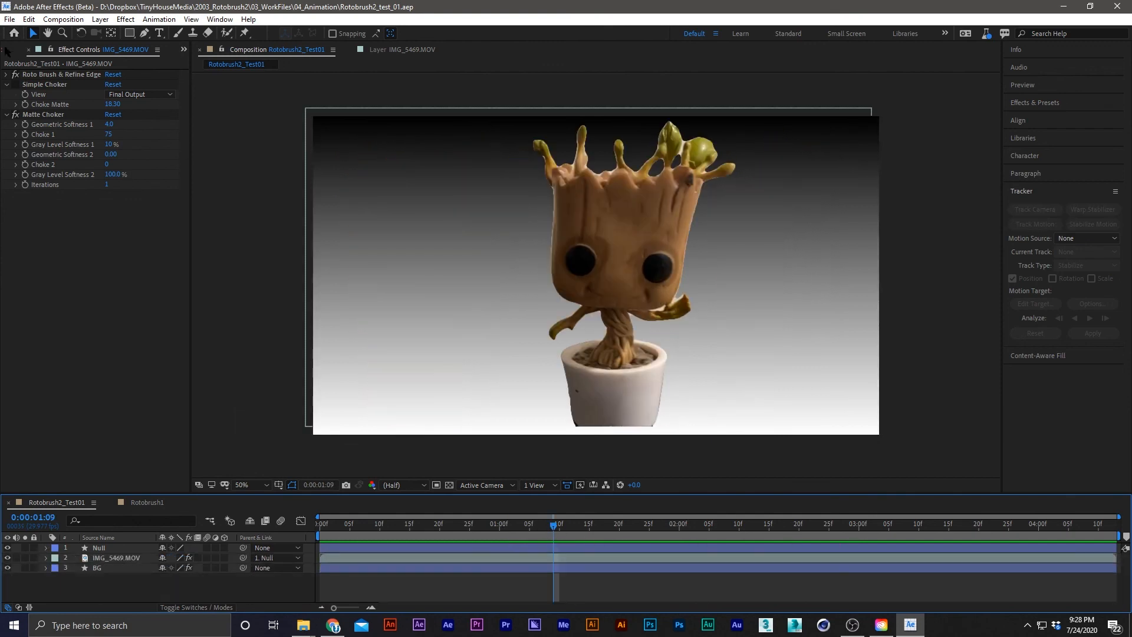
{"action": "left_click", "coordinate": [5, 51]}
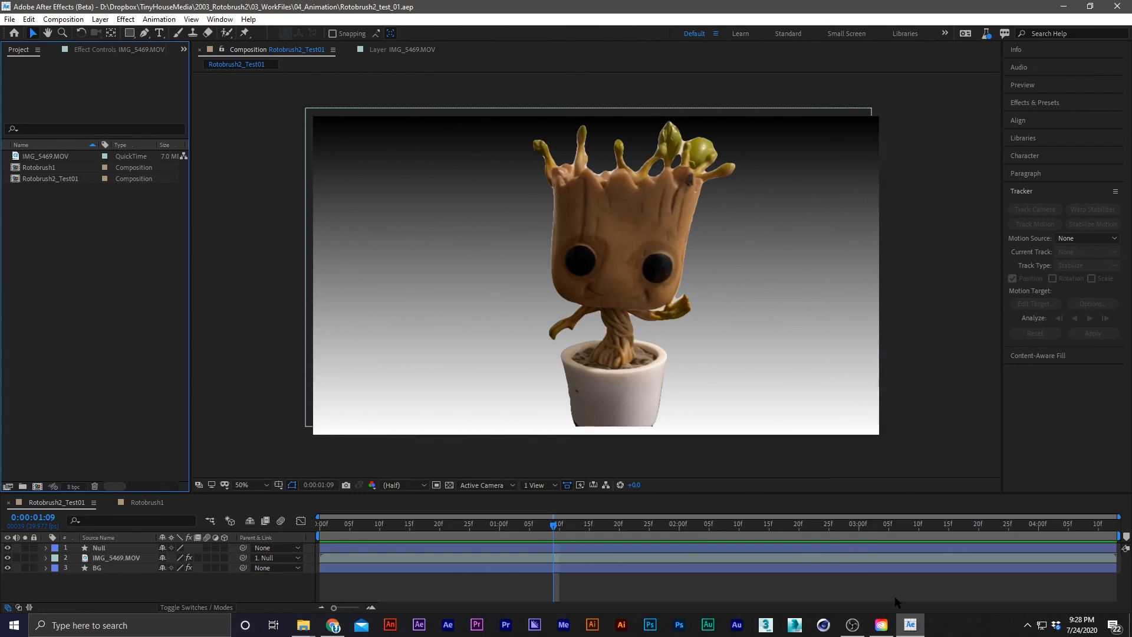
{"action": "left_click", "coordinate": [880, 624]}
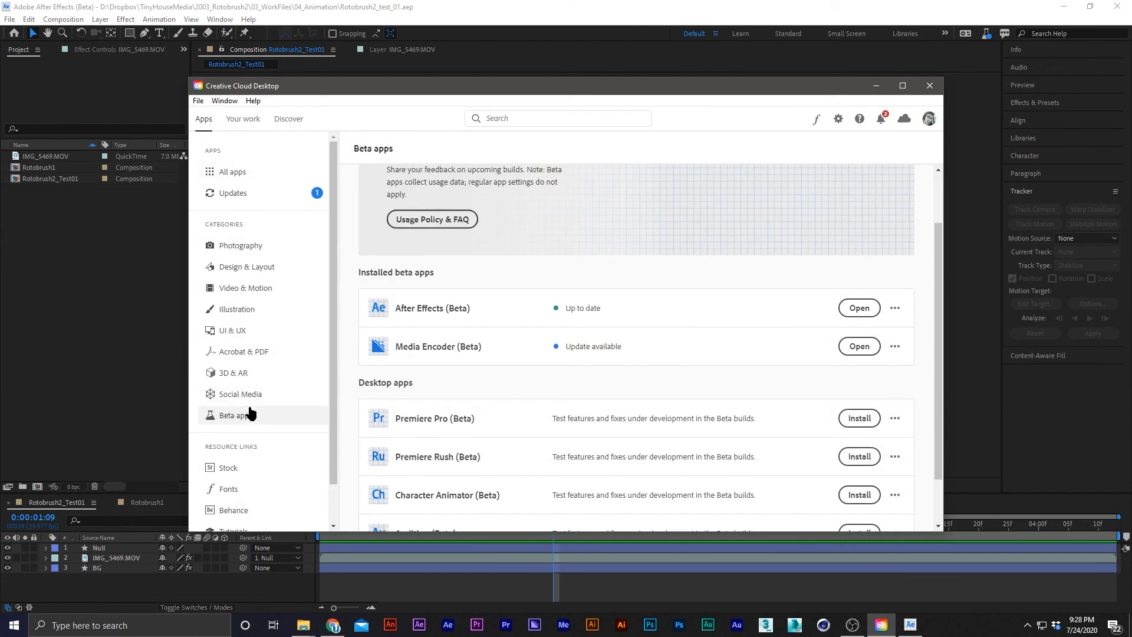
{"action": "scroll", "coordinate": [462, 358], "scroll_direction": "down", "scroll_amount": 2}
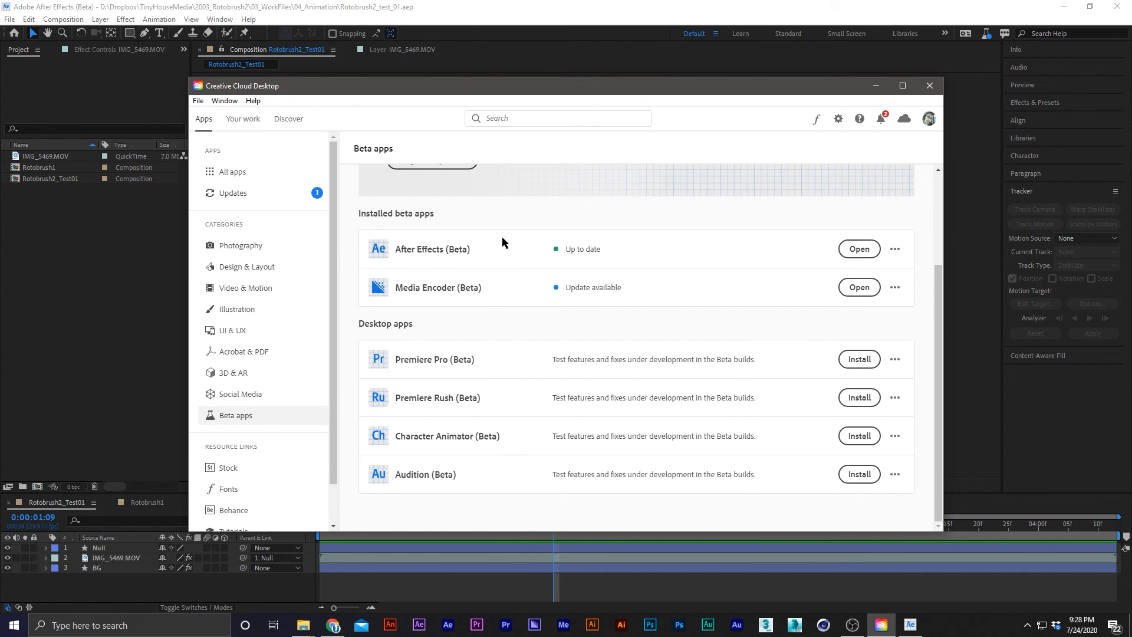
{"action": "scroll", "coordinate": [503, 242], "scroll_direction": "up", "scroll_amount": 2}
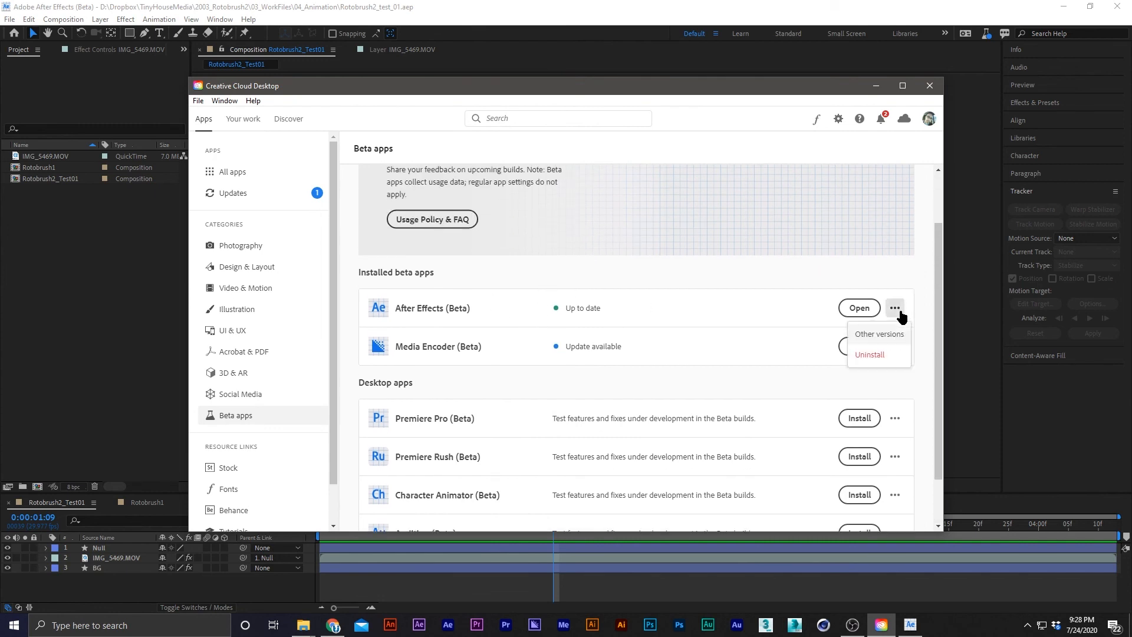
{"action": "left_click", "coordinate": [165, 247]}
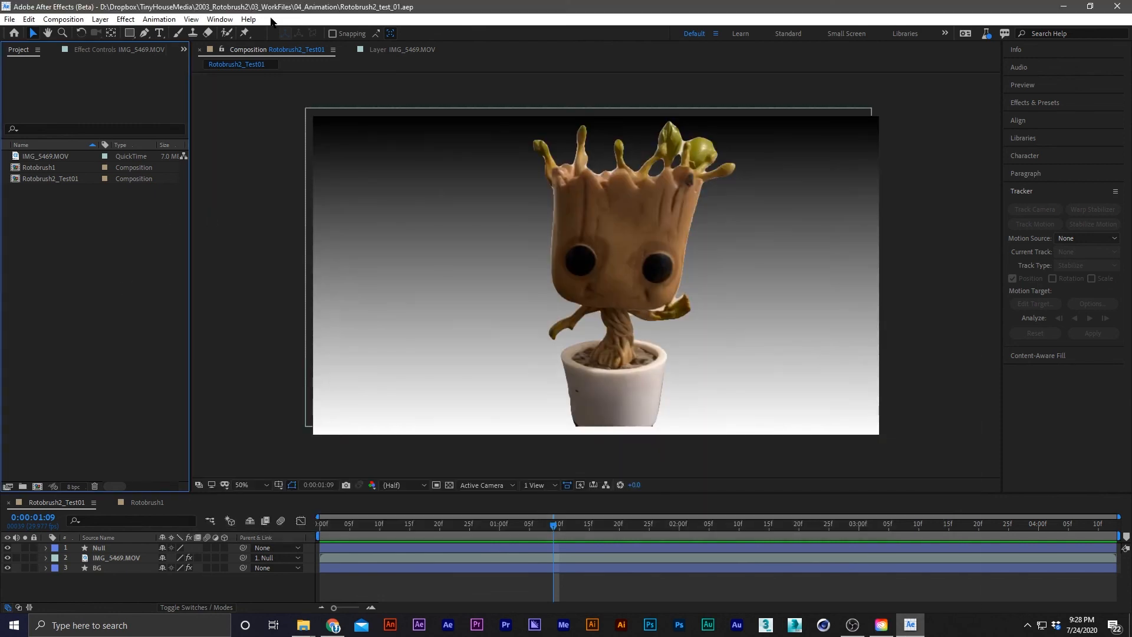
Step: View the version information for After Effects (Beta) and dismiss it
{"action": "left_click", "coordinate": [249, 20]}
{"action": "left_click", "coordinate": [251, 34]}
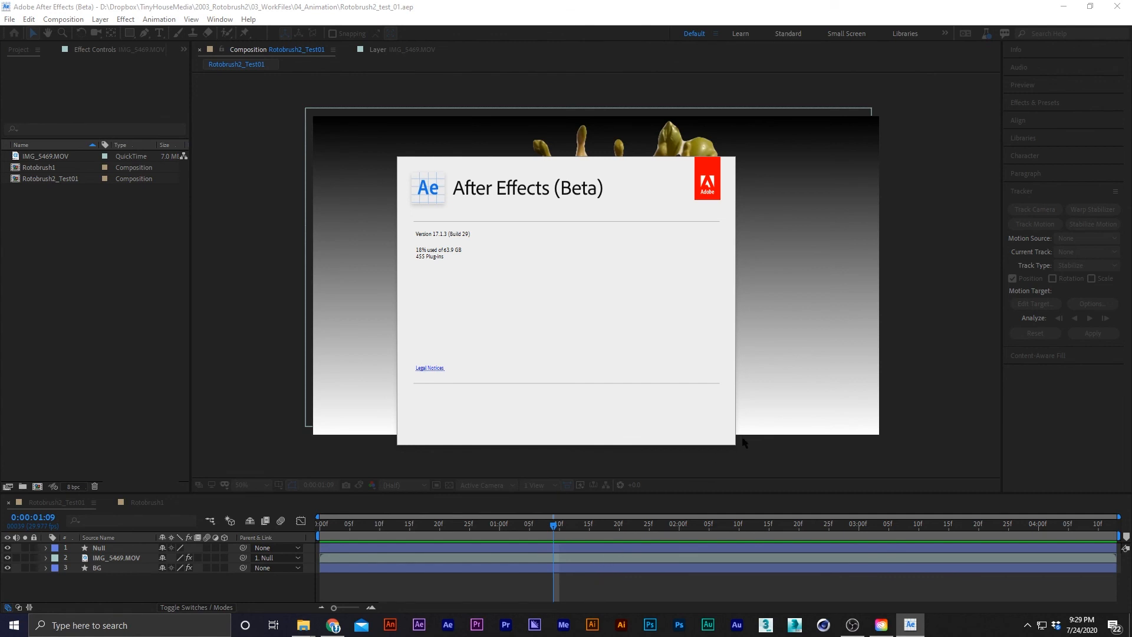
{"action": "left_click", "coordinate": [650, 261]}
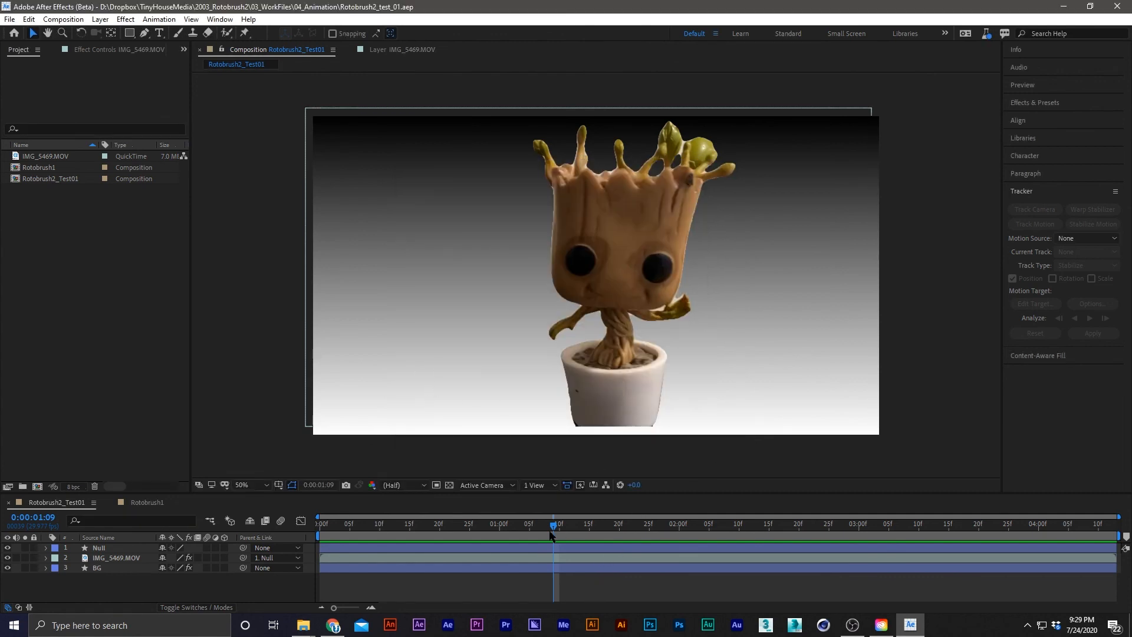
Step: Play and scrub the Rotobrush2_Test01 composition from its first frame to review the stabilized figure over the gradient
{"action": "left_click_drag", "start_coordinate": [551, 534], "coordinate": [277, 545]}
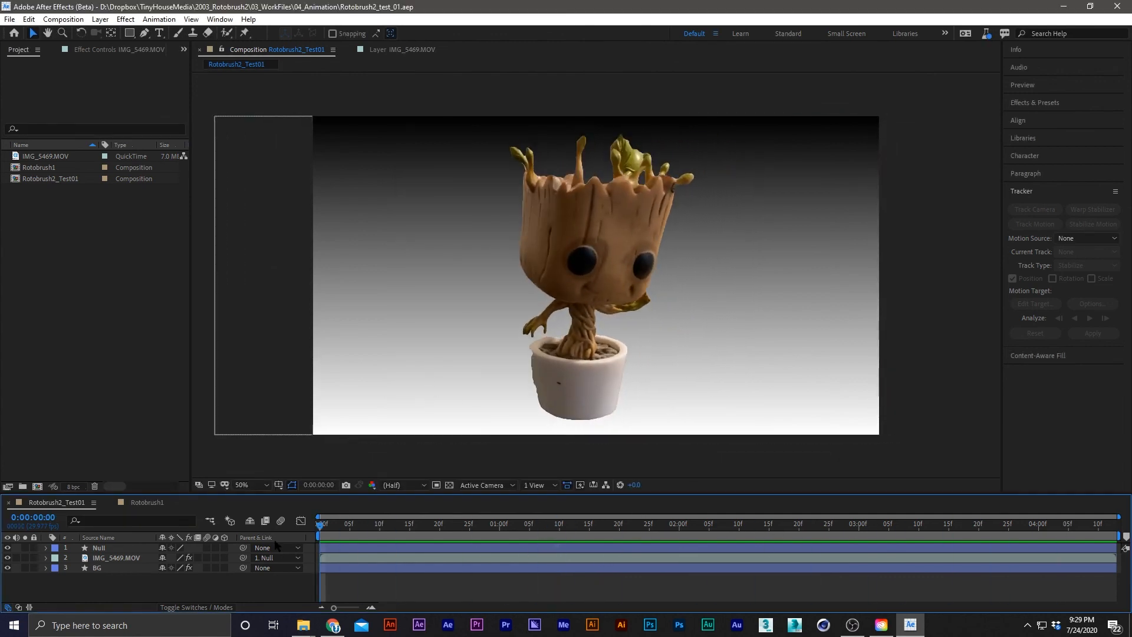
{"action": "key", "text": "space"}
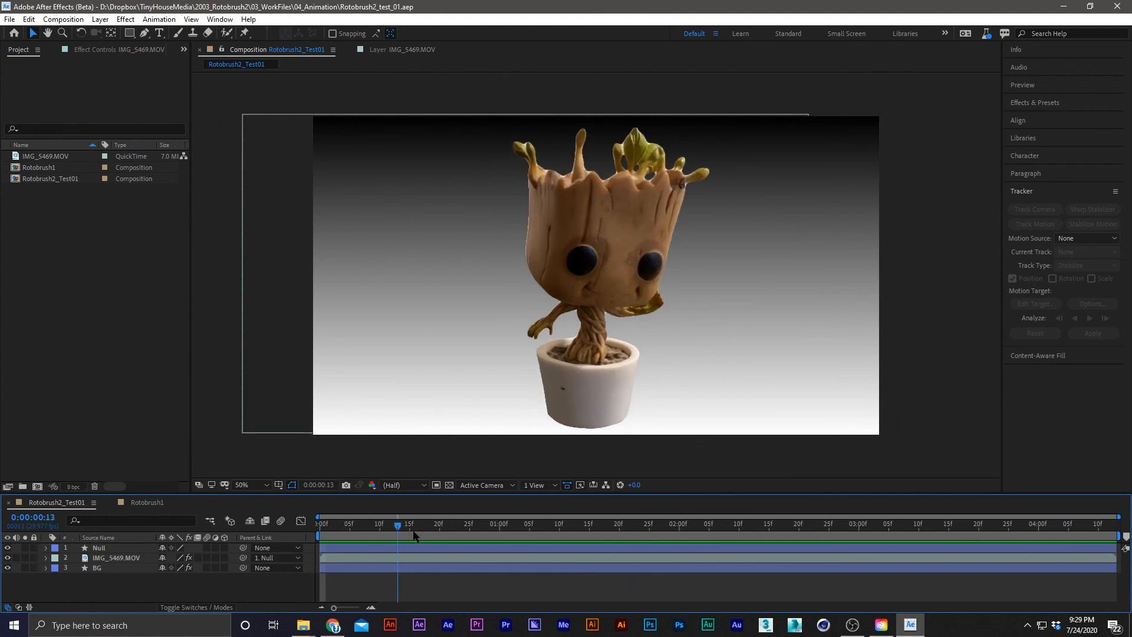
{"action": "key", "text": "space"}
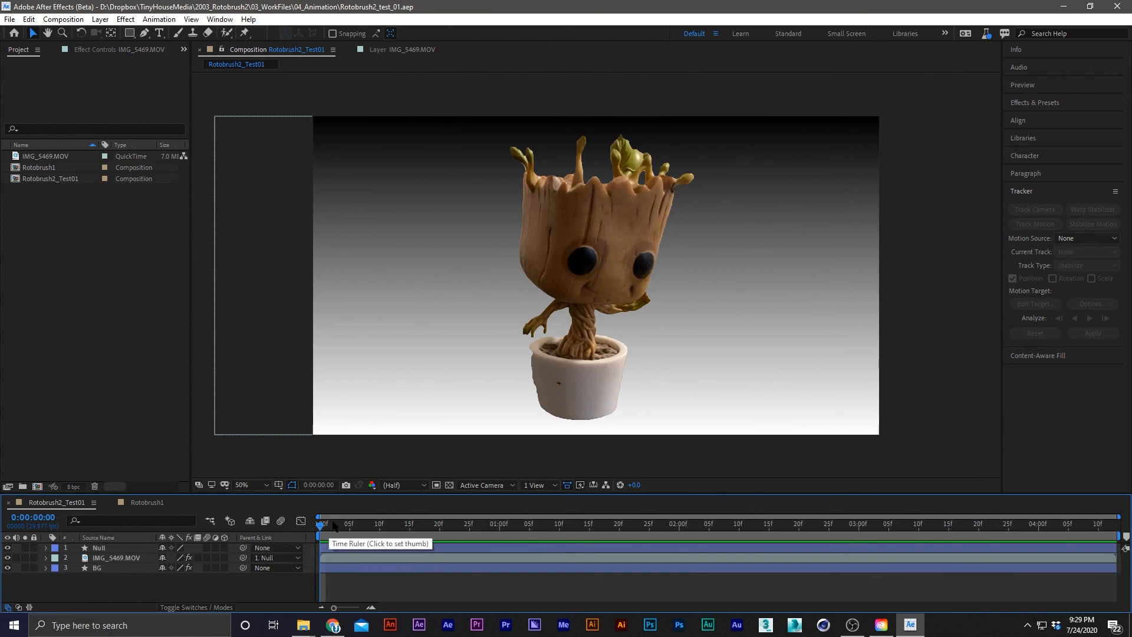
{"action": "left_click_drag", "start_coordinate": [336, 529], "coordinate": [618, 539]}
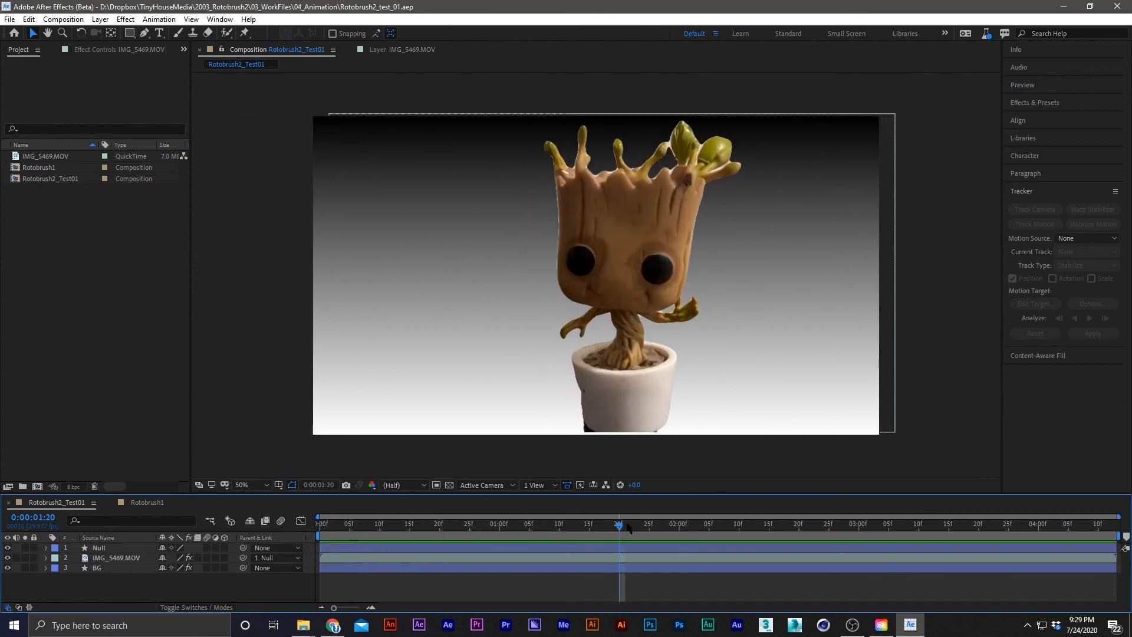
{"action": "key", "text": "space"}
{"action": "key", "text": "space"}
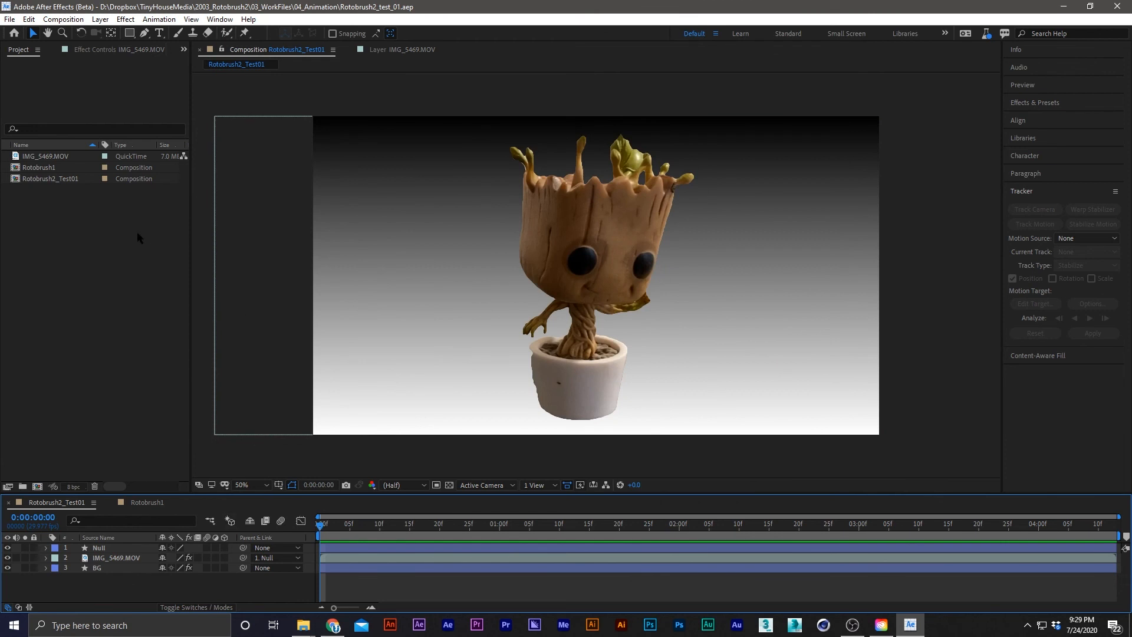